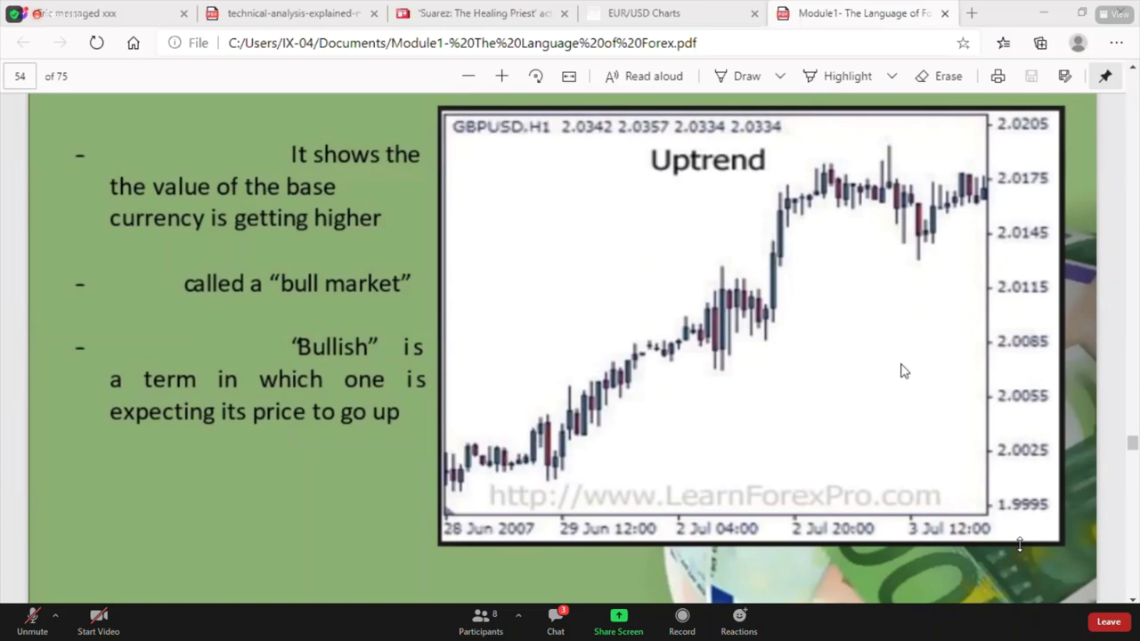
Compare the Uptrend slide on page 54 with the Downtrend slide on page 55 of the Forex module PDF
scroll(900, 372, "down", 4)
scroll(897, 366, "down", 3)
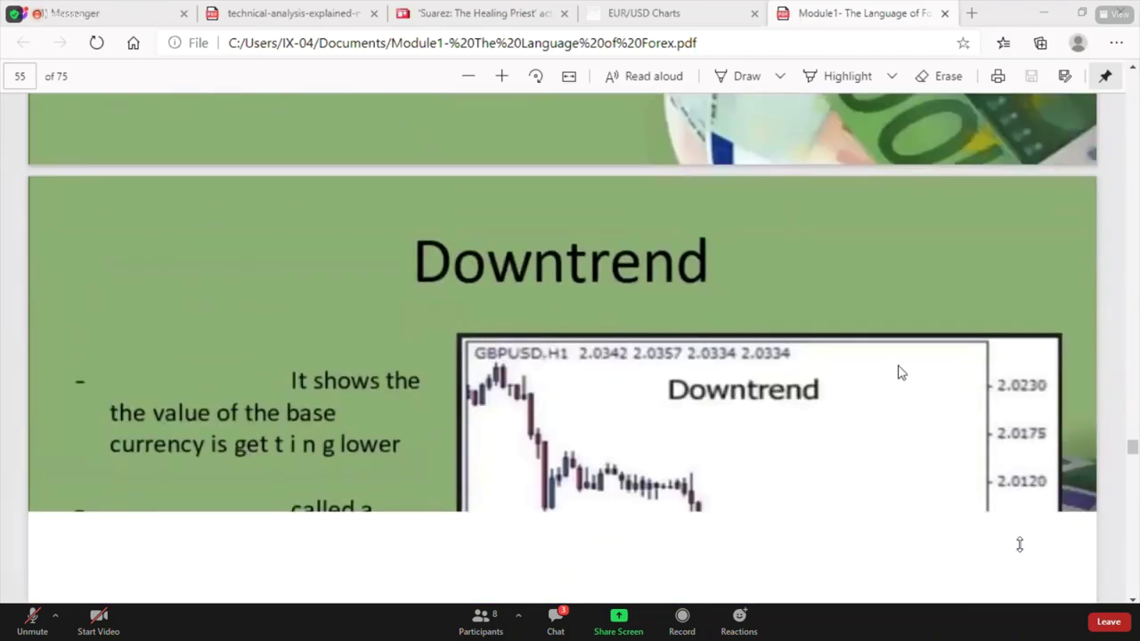
scroll(877, 362, "down", 2)
scroll(880, 360, "up", 3)
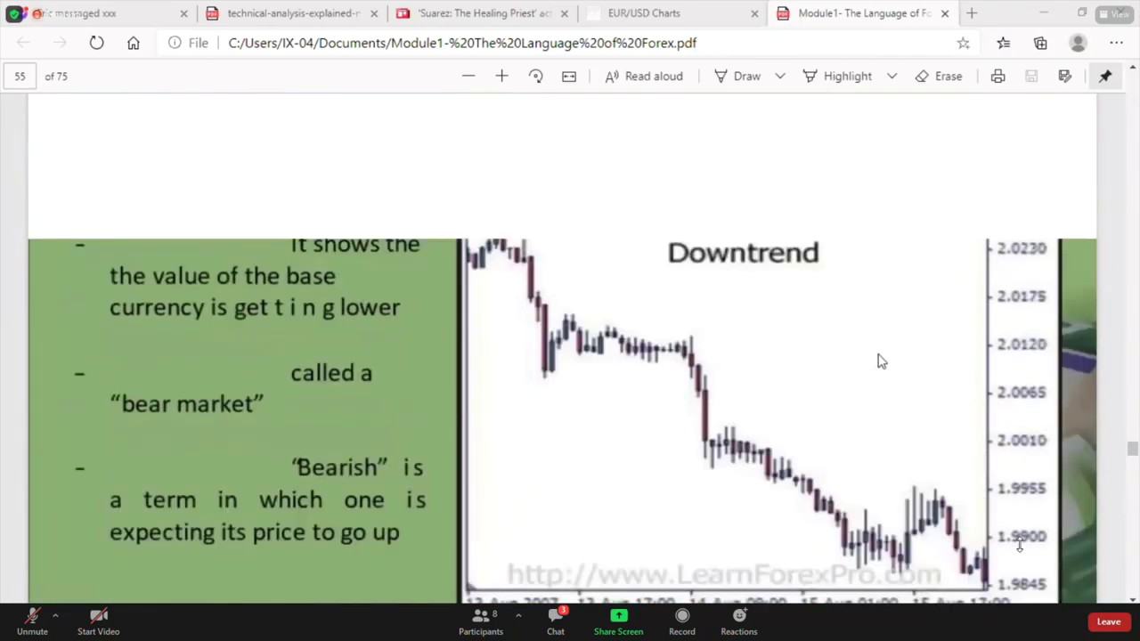
scroll(880, 360, "down", 2)
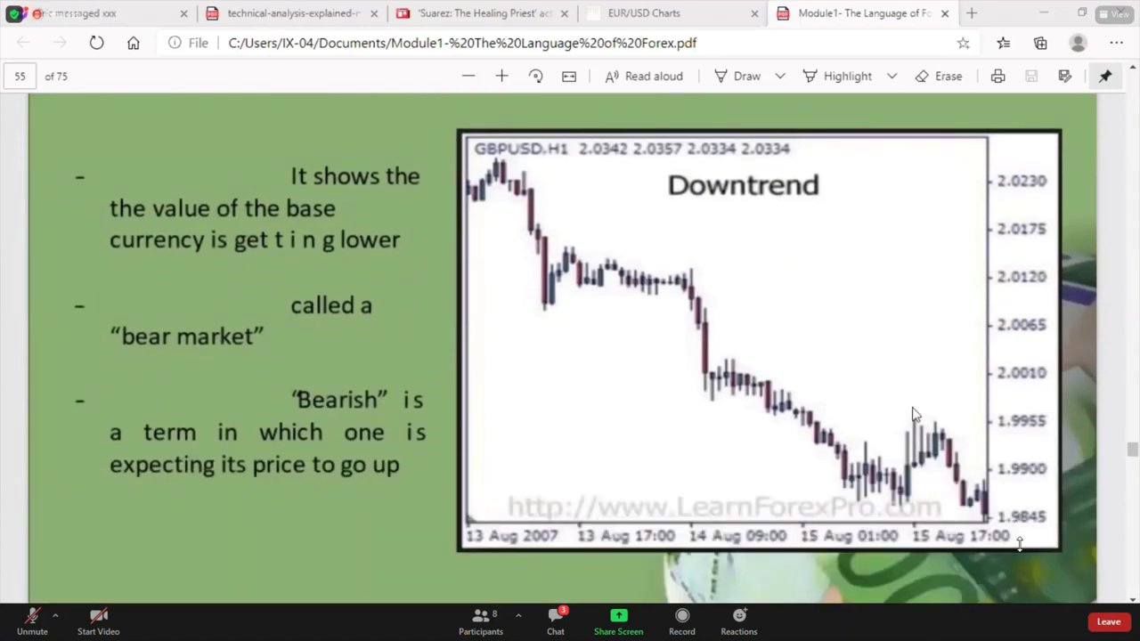
scroll(771, 323, "up", 8)
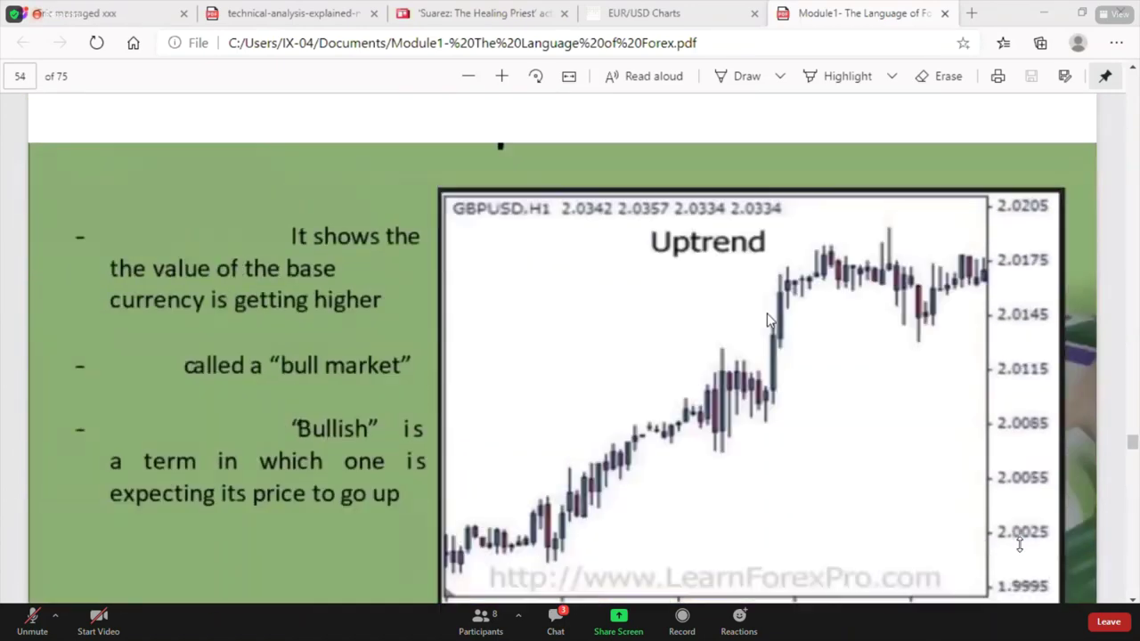
scroll(746, 347, "down", 1)
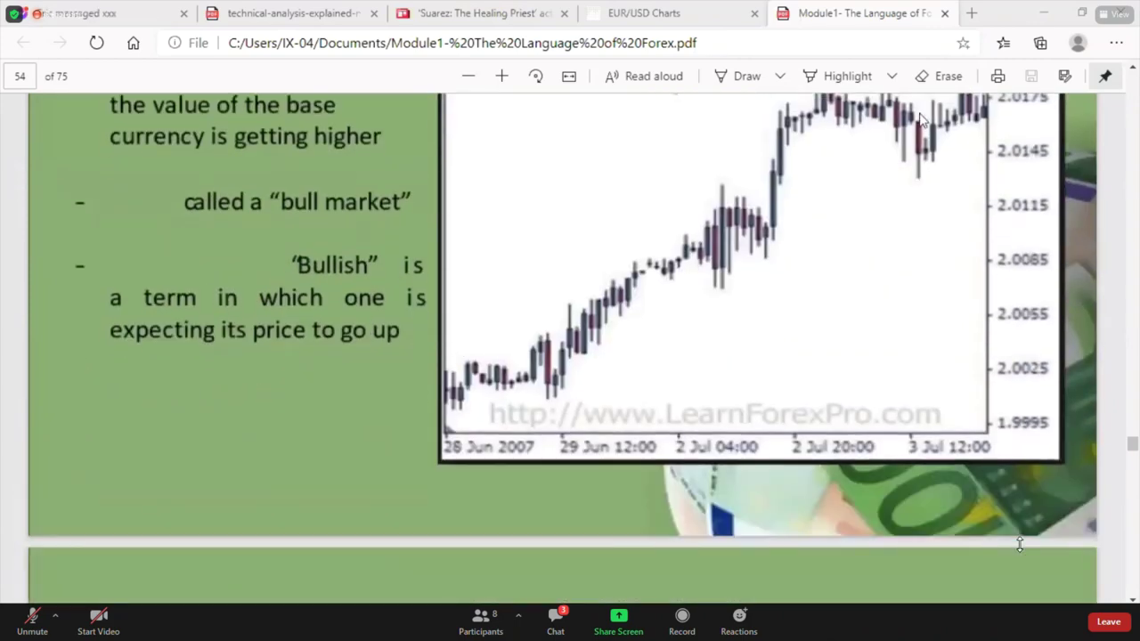
scroll(912, 170, "down", 3)
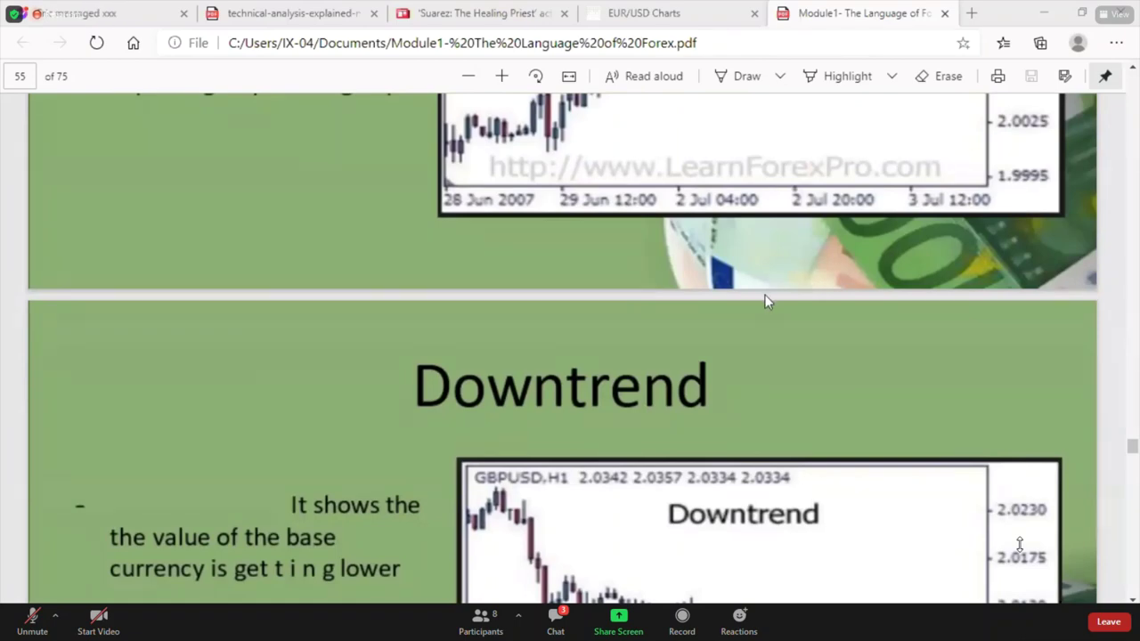
scroll(765, 297, "down", 3)
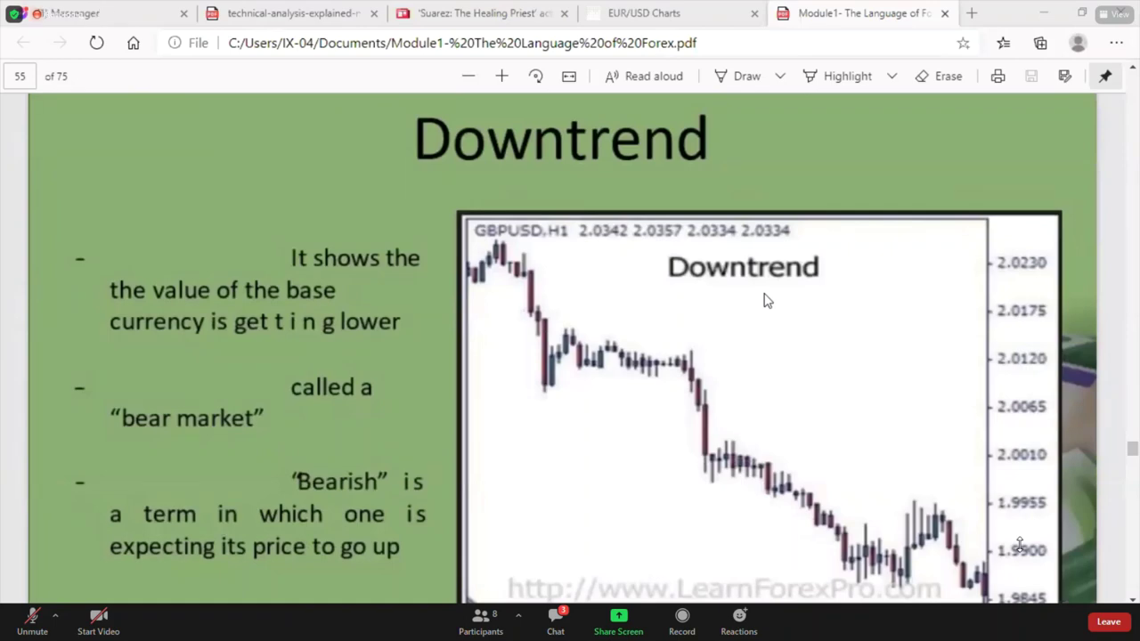
scroll(765, 300, "down", 3)
scroll(765, 300, "up", 2)
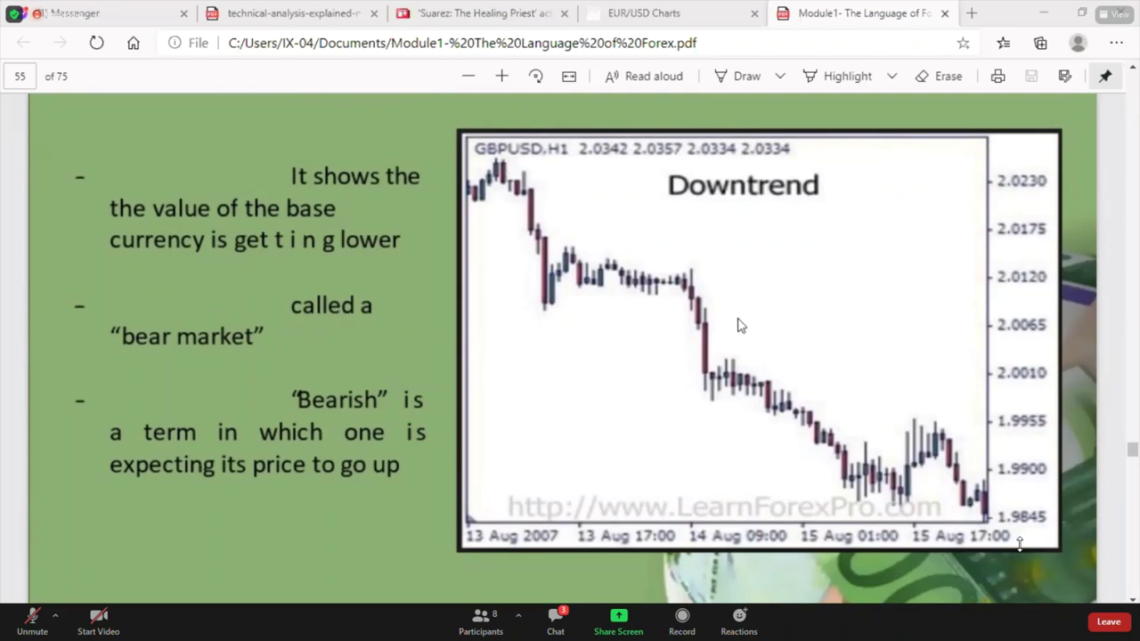
scroll(708, 296, "down", 3)
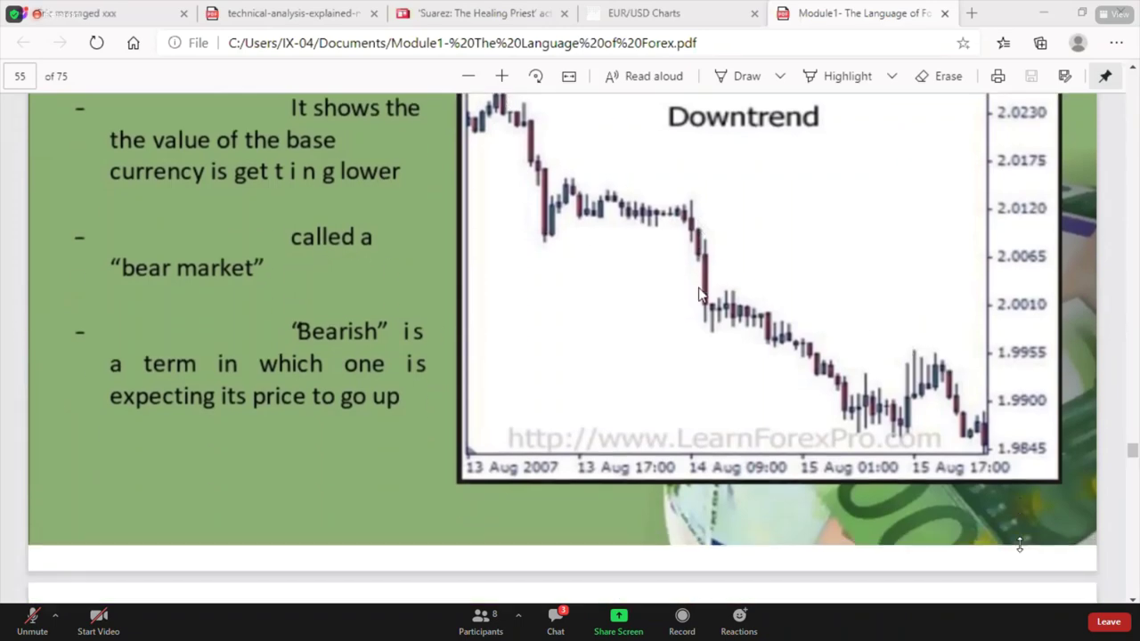
Examine the Sideways trend slide on page 56, including its explanation and the marked sideways trading range
scroll(698, 291, "down", 3)
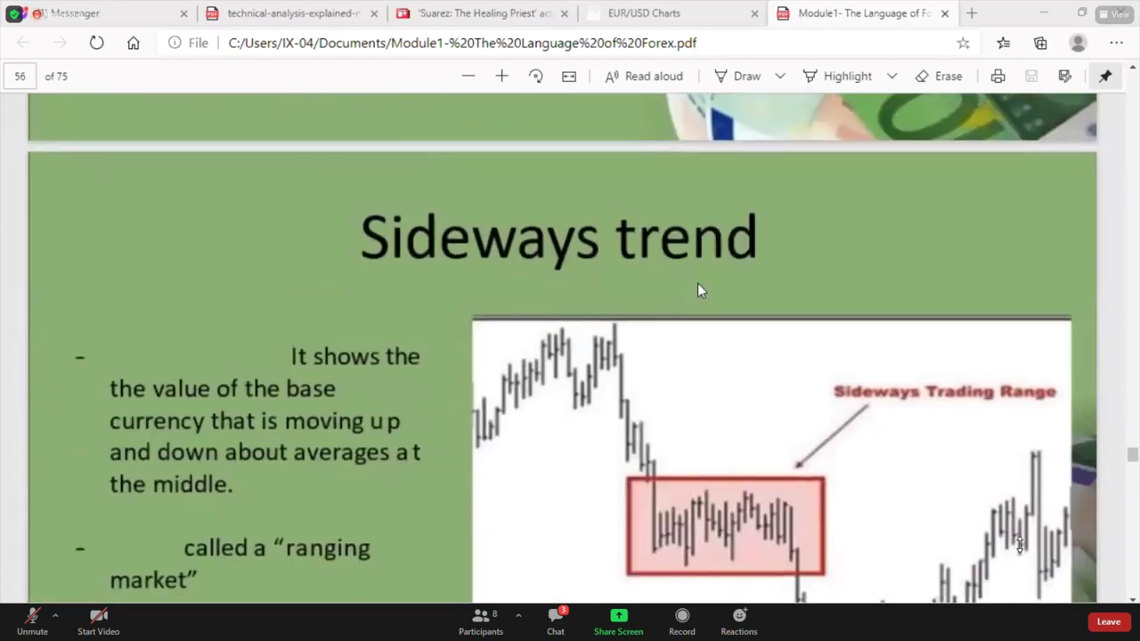
scroll(698, 290, "down", 3)
scroll(697, 283, "up", 3)
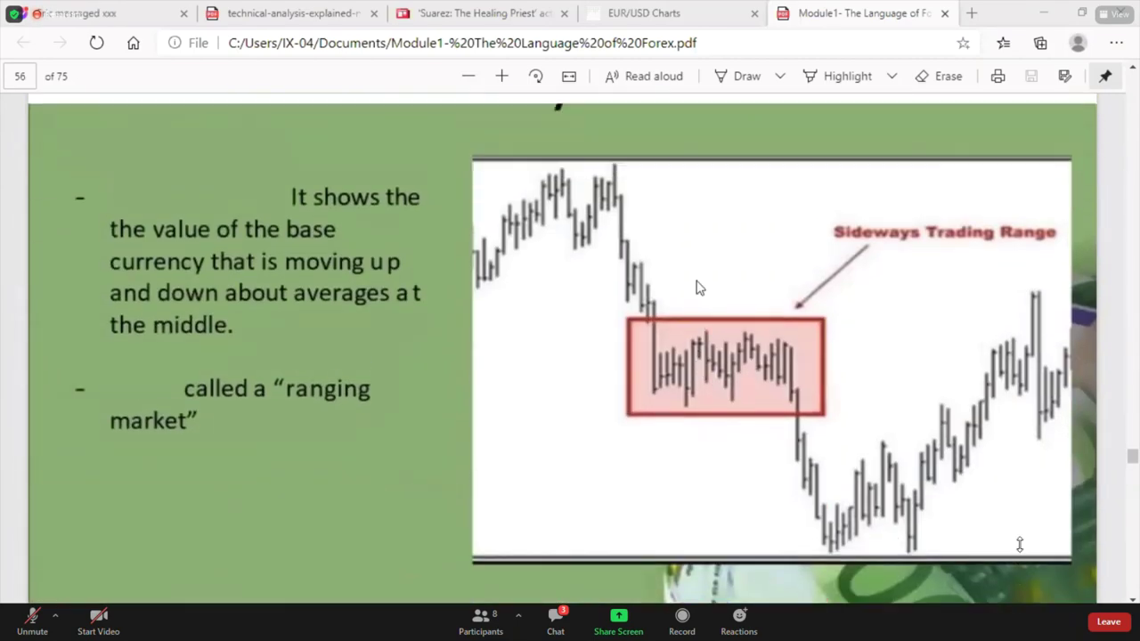
scroll(697, 284, "down", 2)
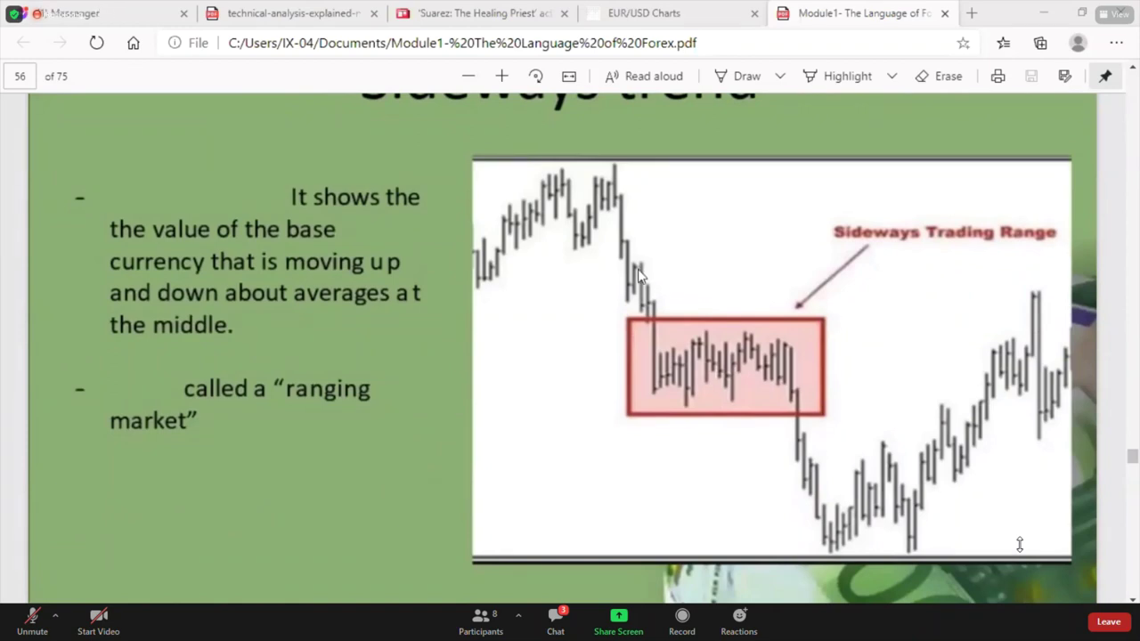
scroll(837, 335, "down", 1)
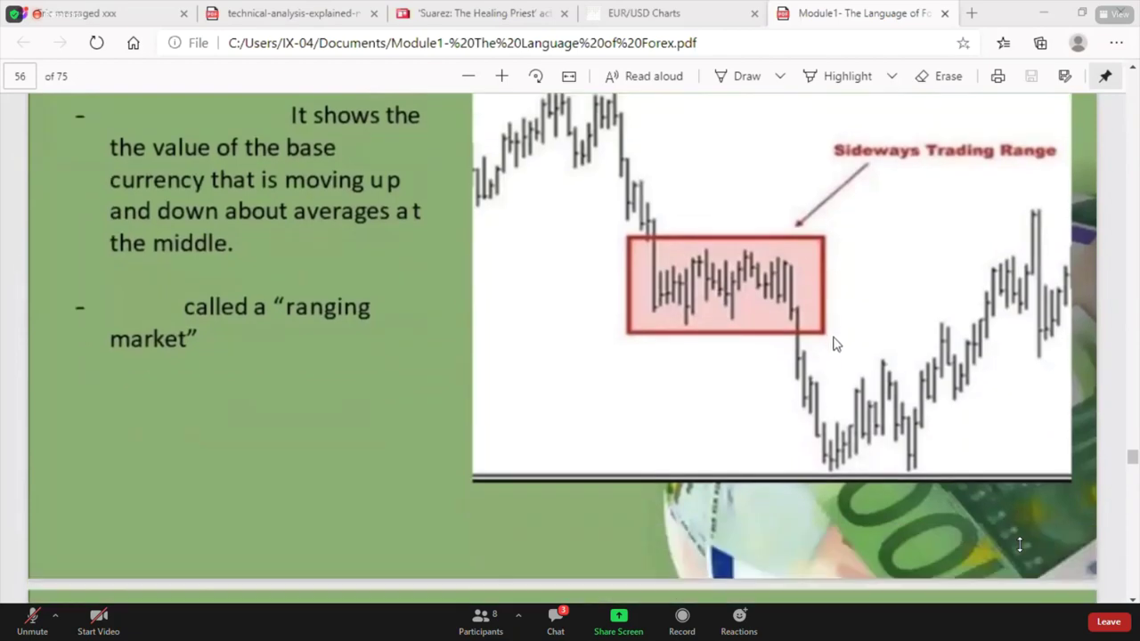
scroll(804, 328, "down", 2)
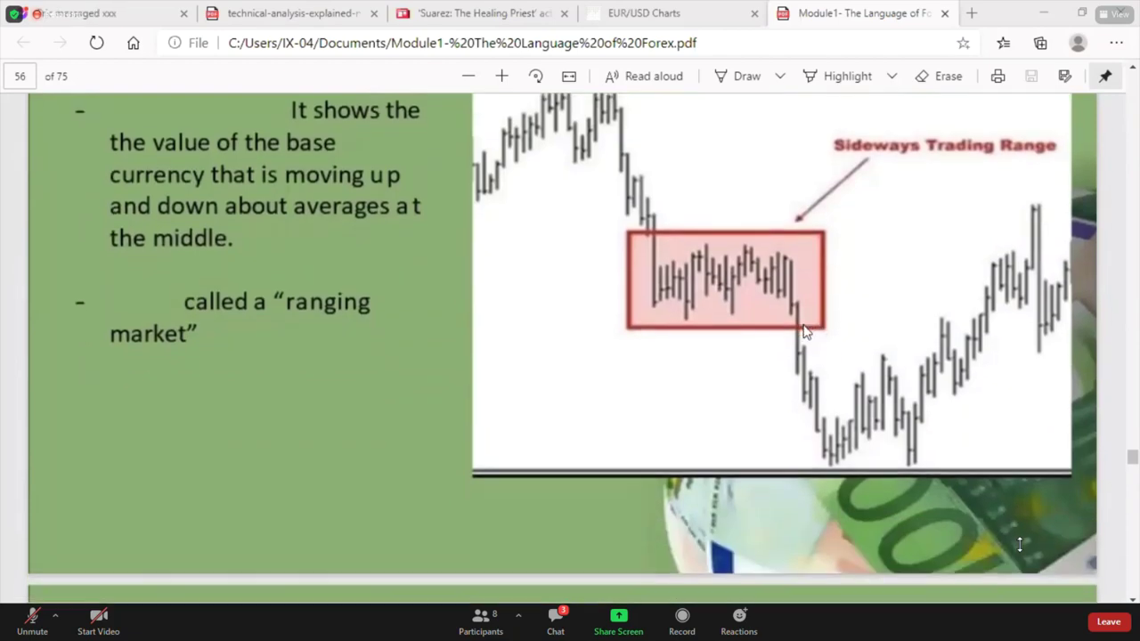
scroll(802, 331, "up", 2)
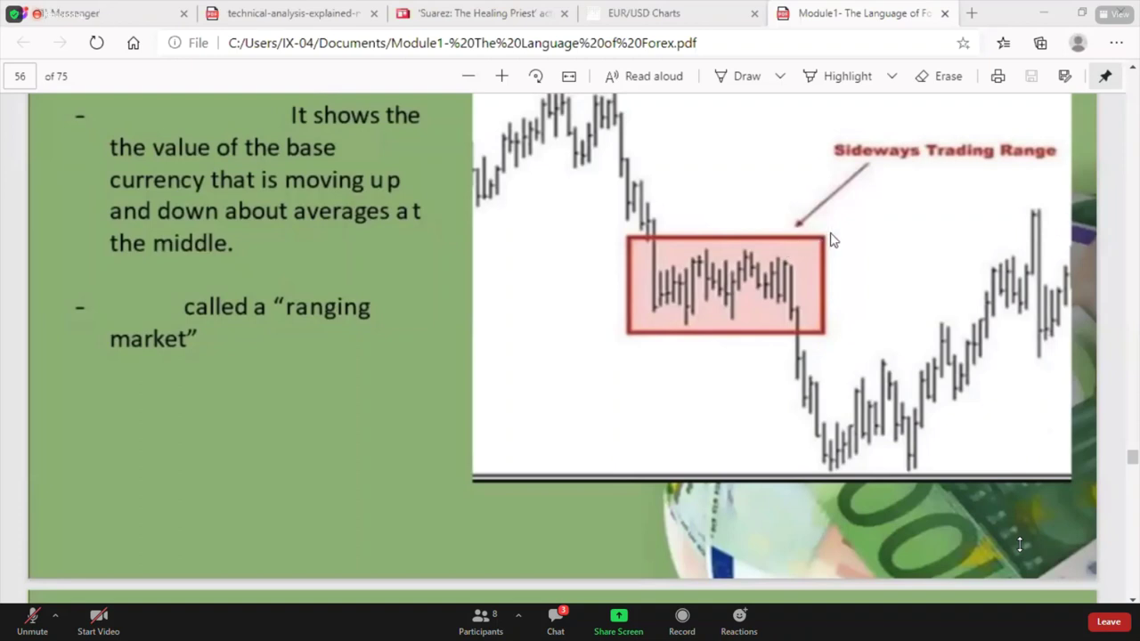
scroll(837, 243, "down", 2)
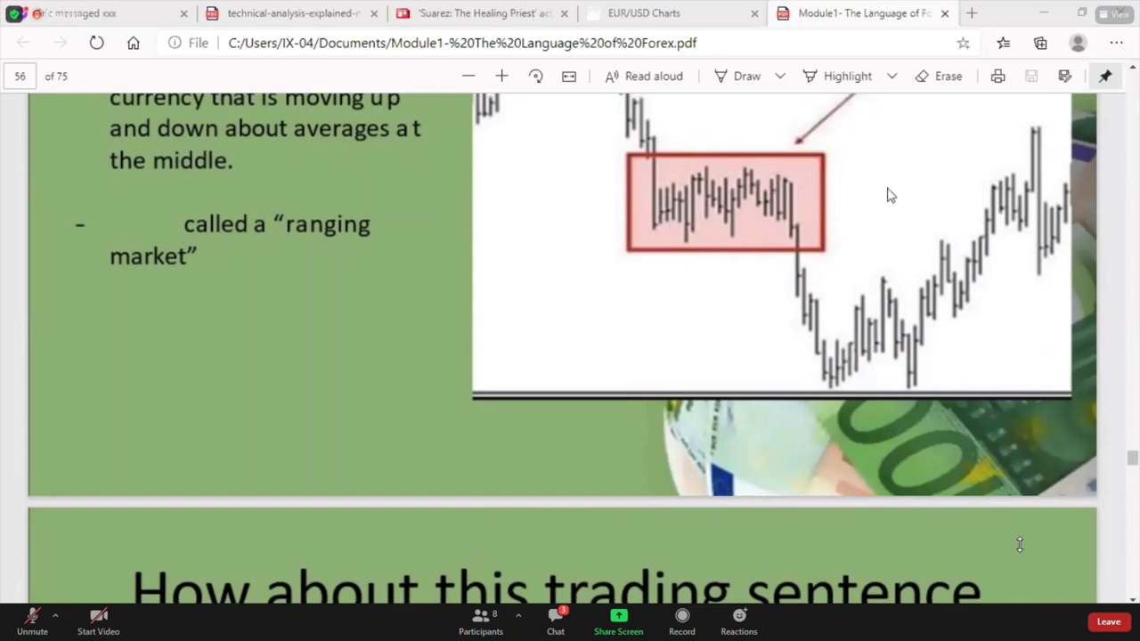
scroll(888, 192, "up", 3)
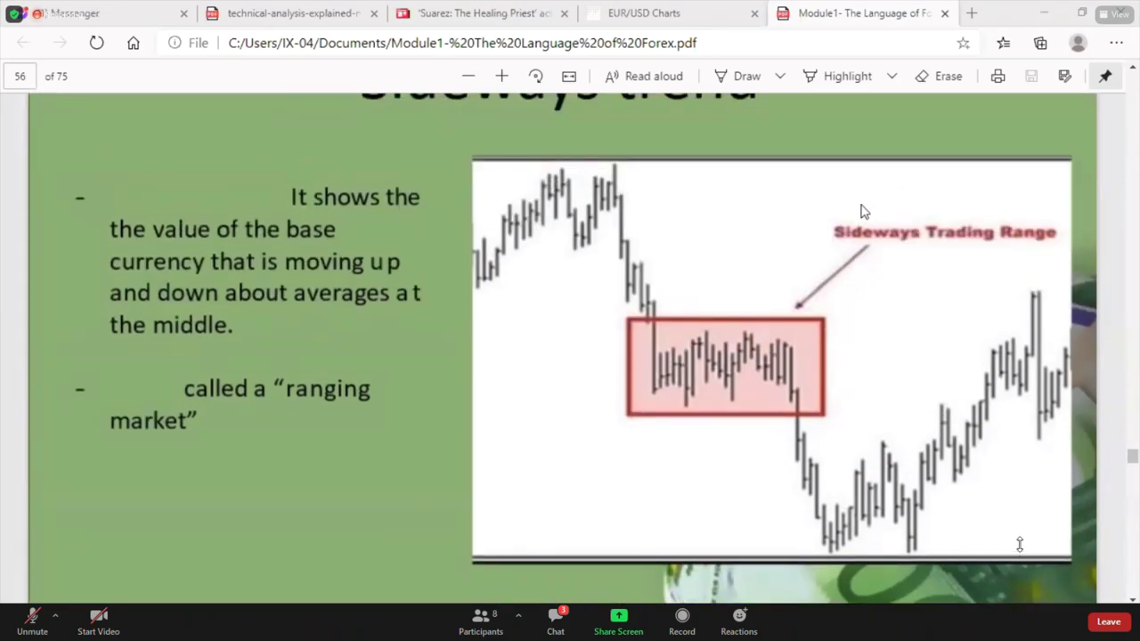
scroll(862, 208, "up", 4)
scroll(860, 209, "down", 6)
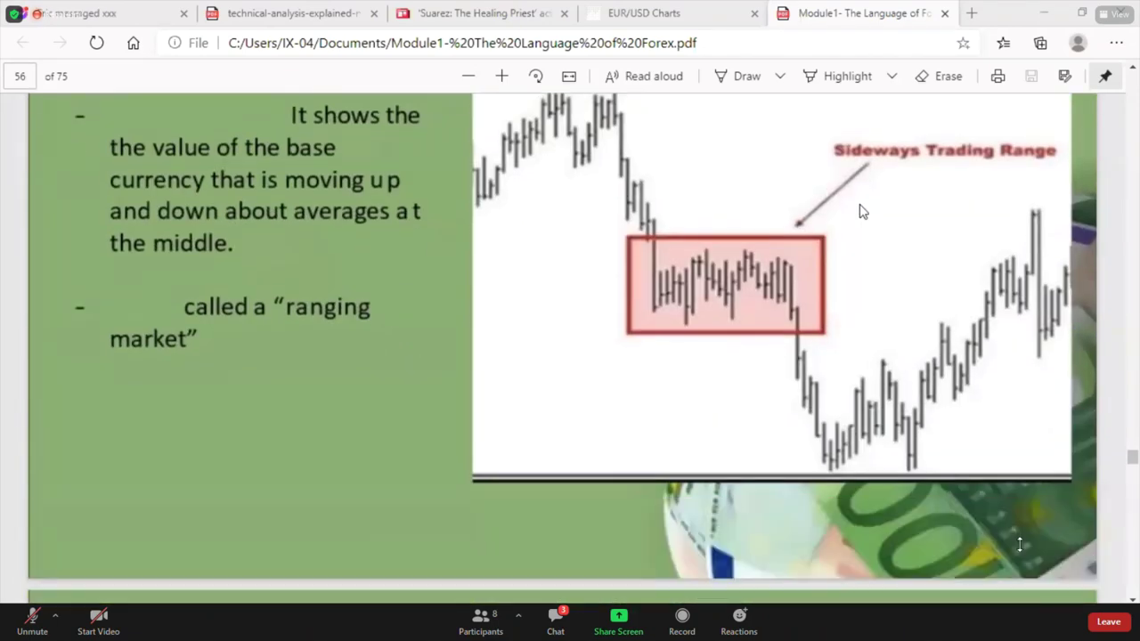
Revisit the Downtrend slide on page 55 and continue to the trading sentence slide on page 57
scroll(863, 211, "up", 10)
scroll(863, 208, "up", 2)
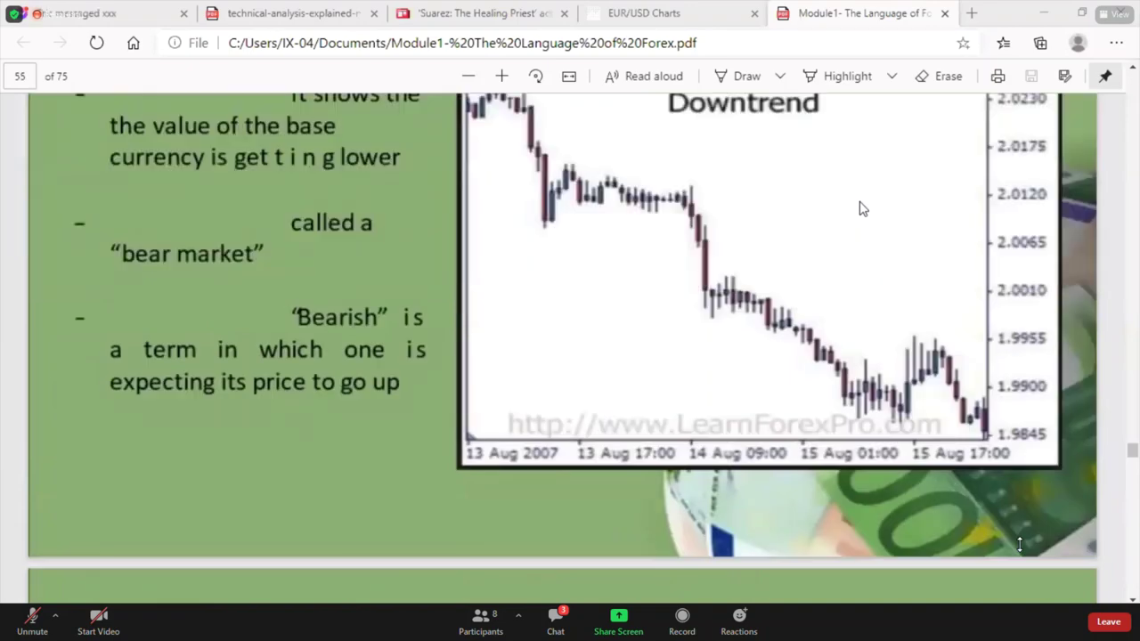
scroll(862, 208, "down", 8)
scroll(859, 208, "down", 8)
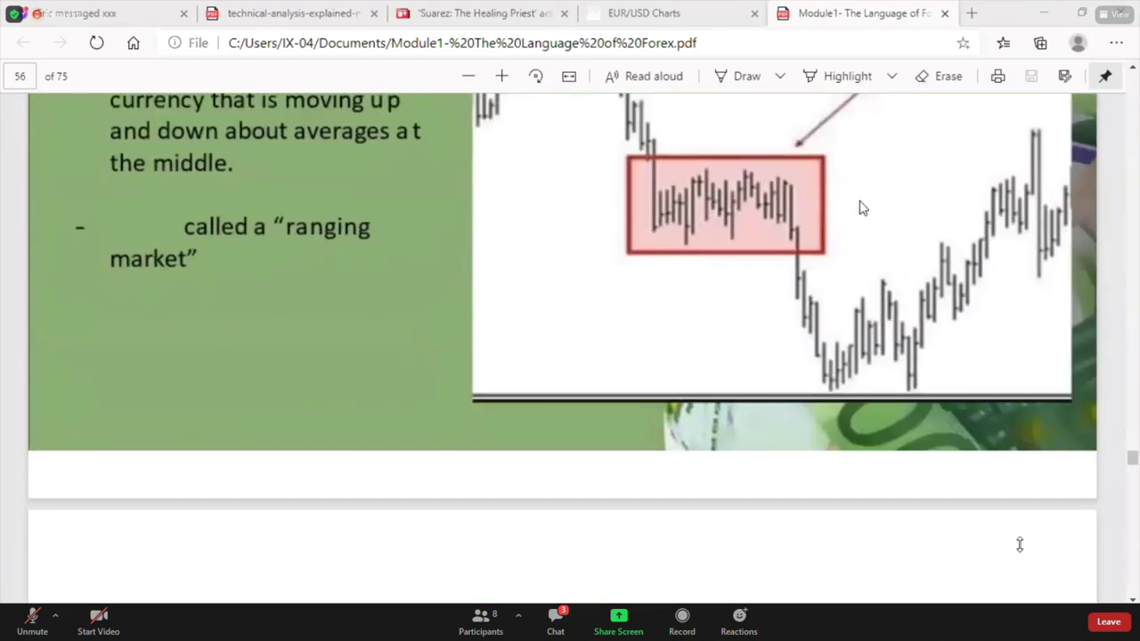
scroll(859, 207, "down", 3)
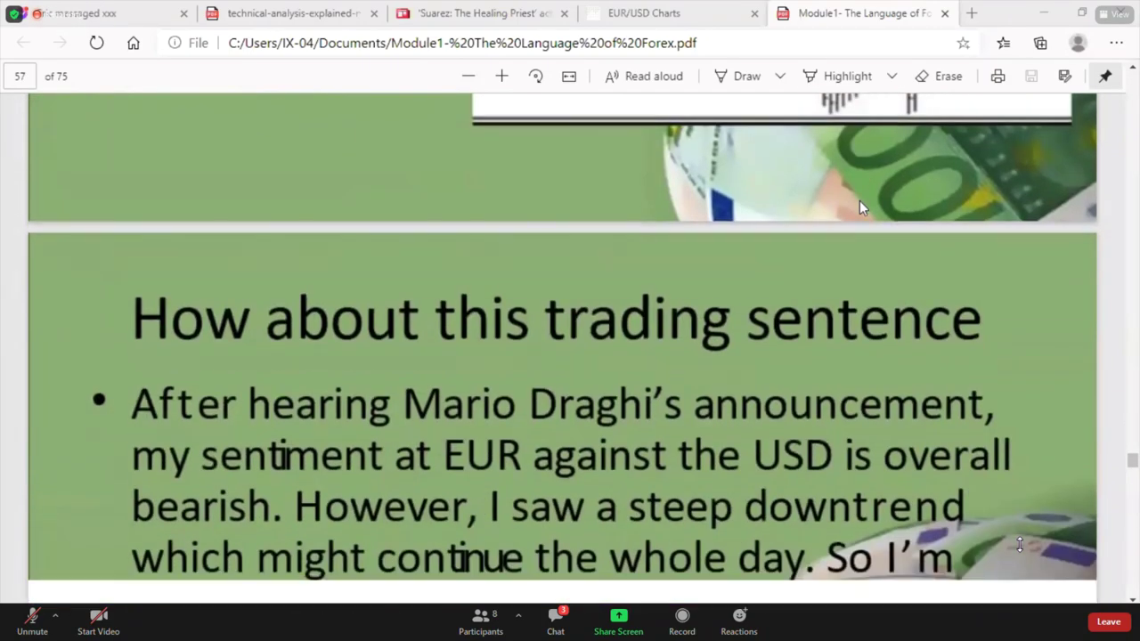
scroll(859, 208, "up", 4)
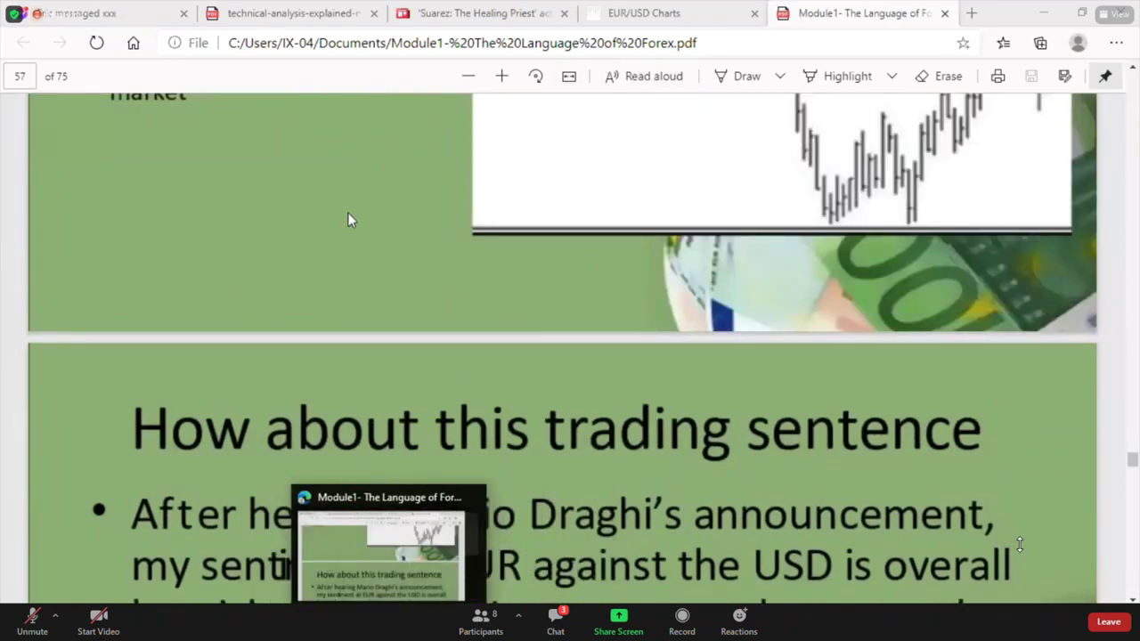
Open the technical-analysis-explained PDF and select the closing italic sentence of the Time Frames section one line at a time
left_click(300, 23)
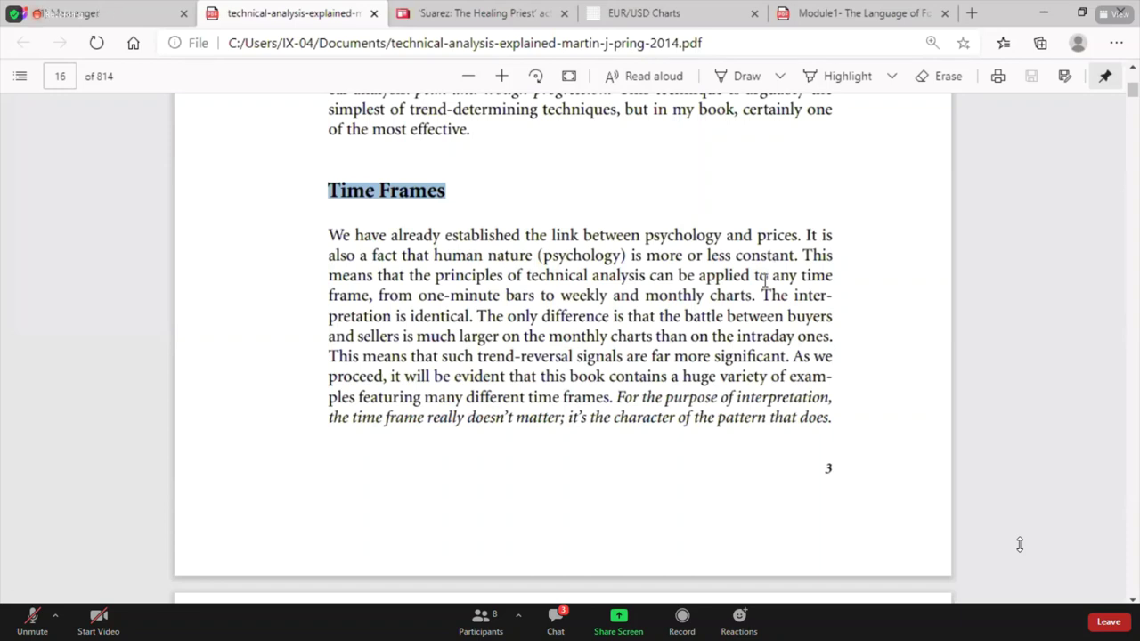
scroll(762, 287, "down", 1)
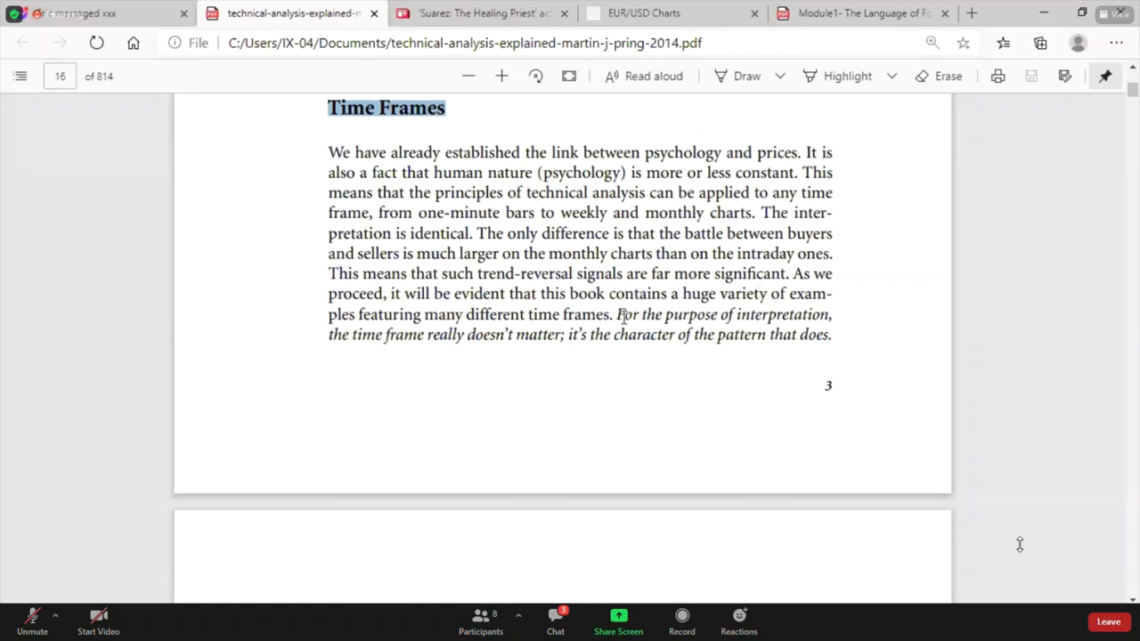
left_click_drag(614, 314, 820, 322)
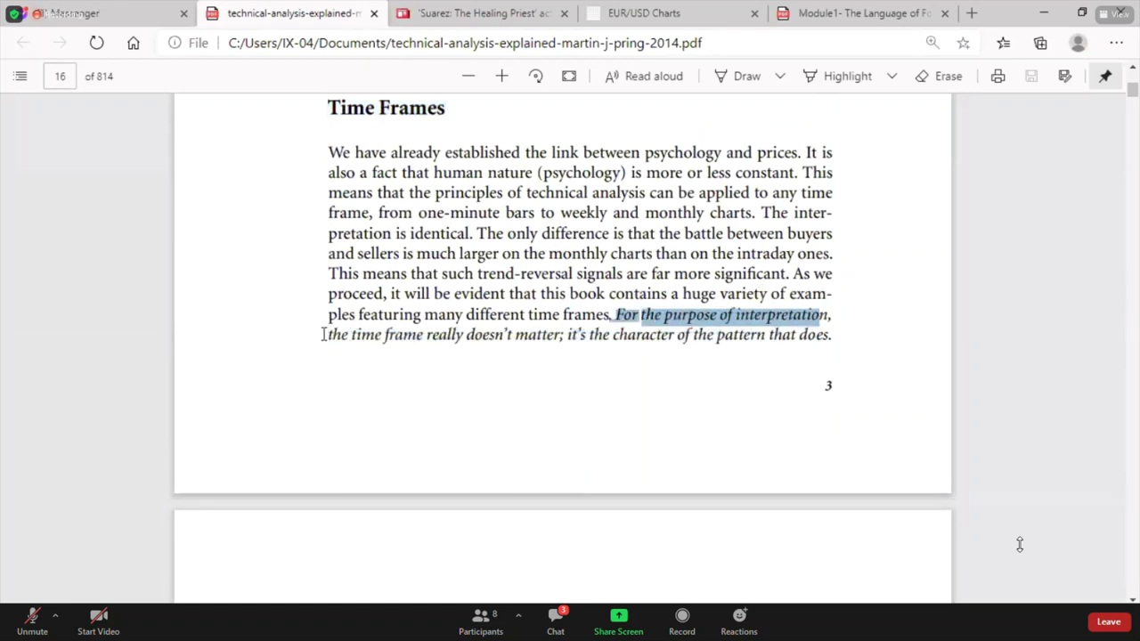
left_click_drag(329, 334, 829, 338)
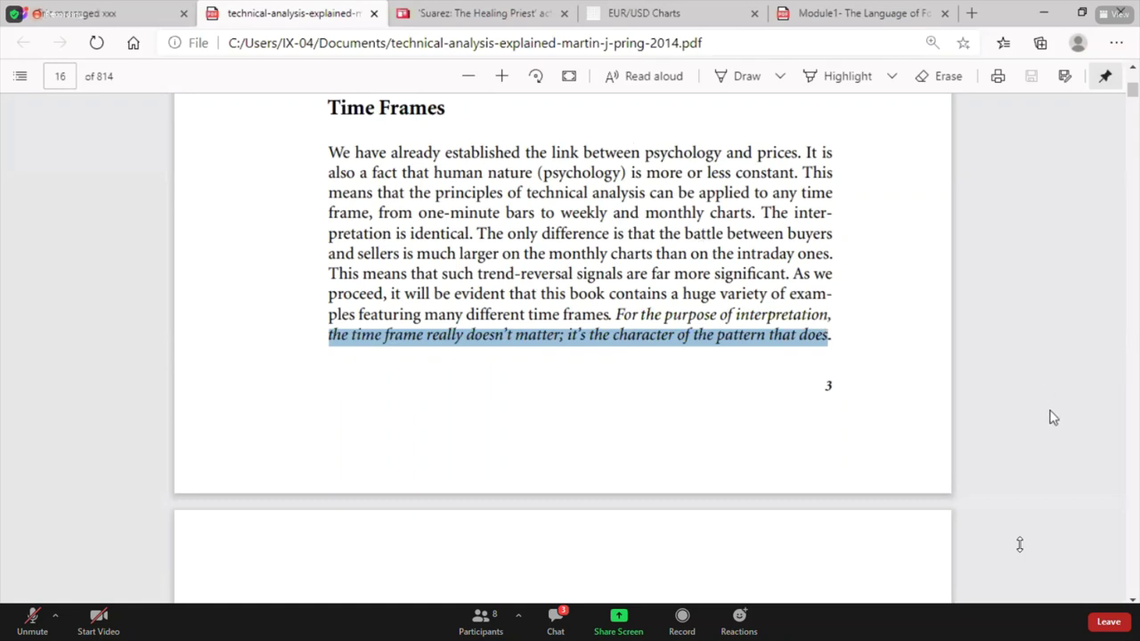
Open the netdania charts page, display the USD/JPY daily chart in full screen, and examine its price history
left_click(649, 15)
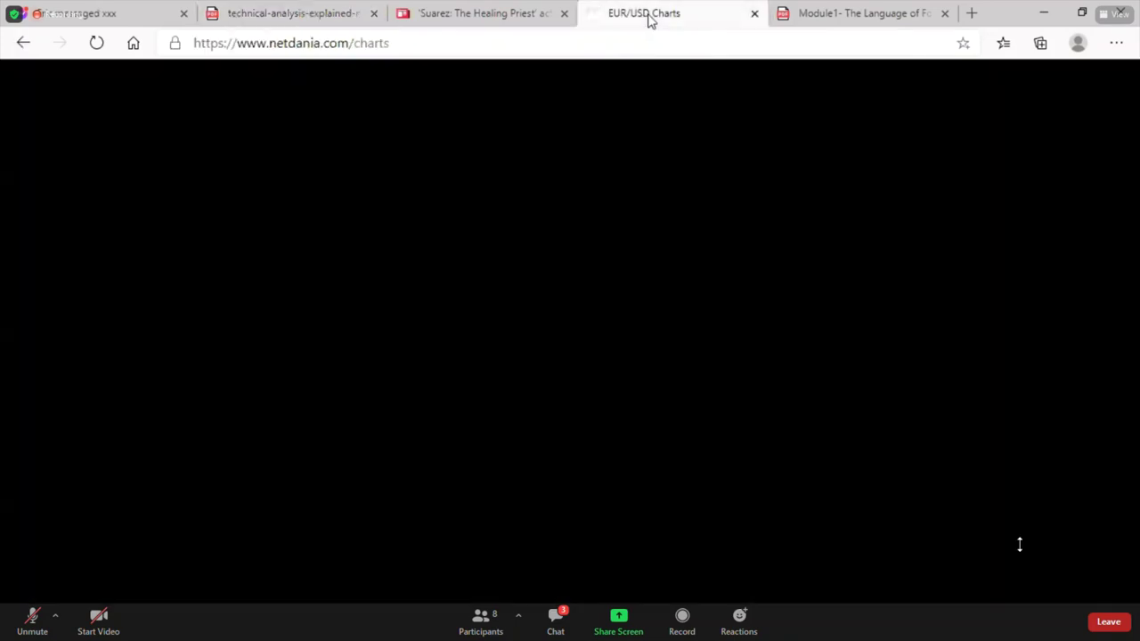
scroll(611, 267, "down", 3)
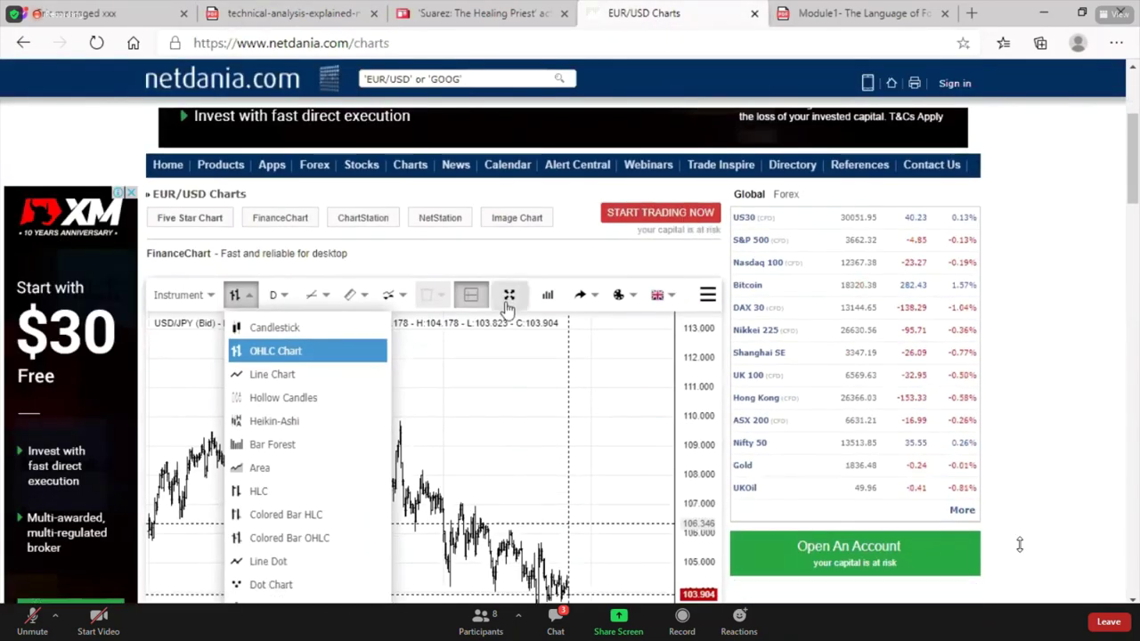
left_click(508, 299)
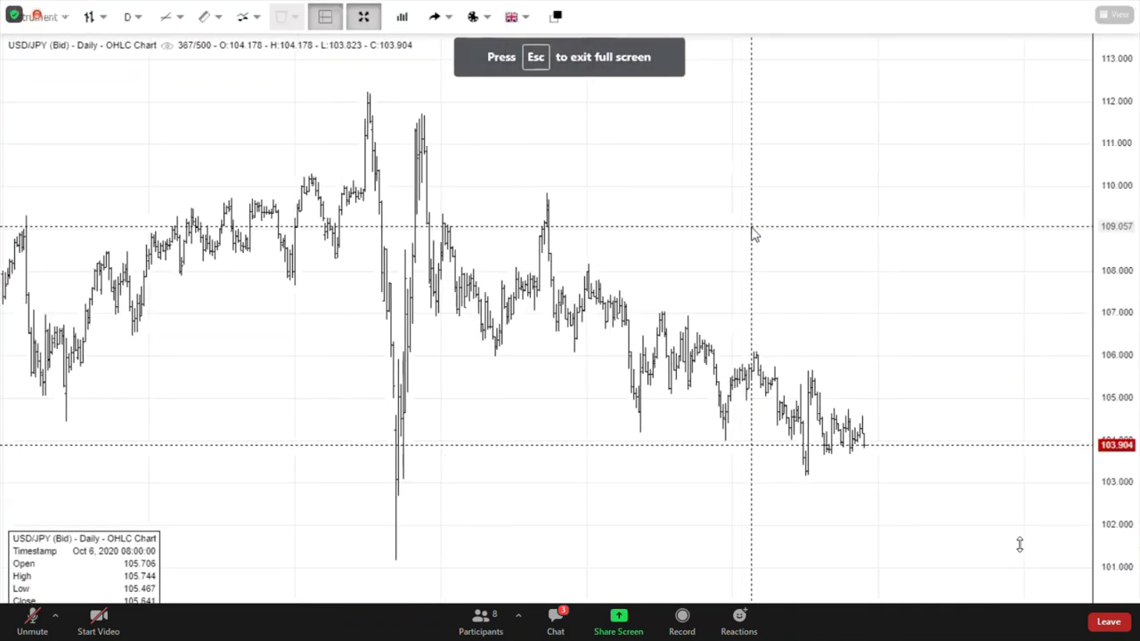
scroll(720, 275, "down", 2)
scroll(629, 288, "up", 2)
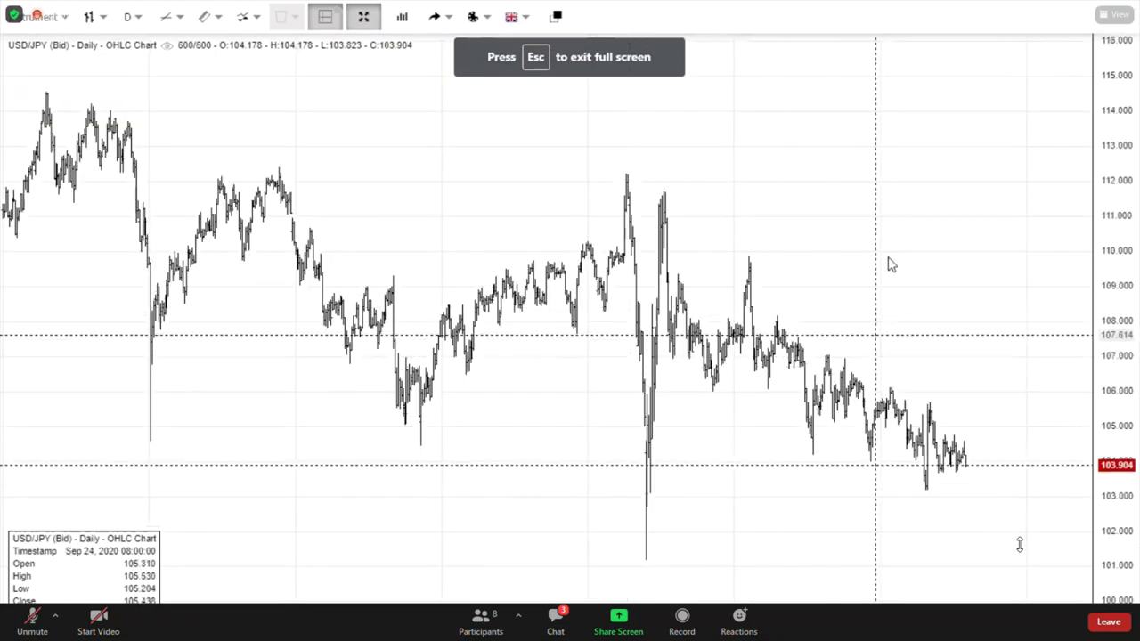
scroll(851, 231, "down", 1)
scroll(667, 126, "down", 2)
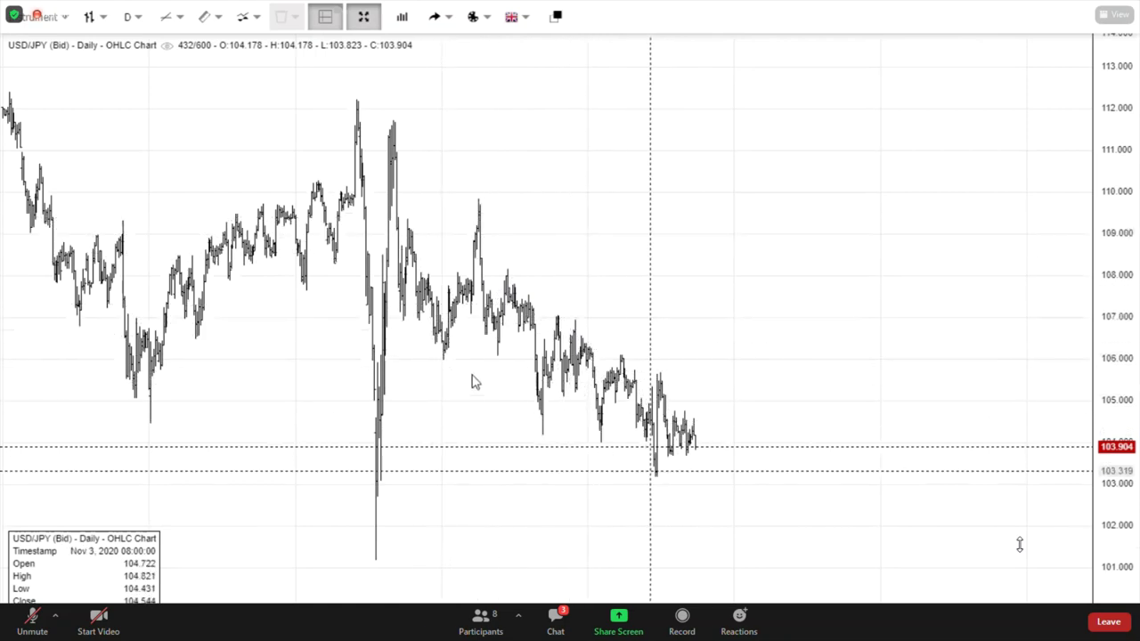
scroll(611, 160, "up", 1)
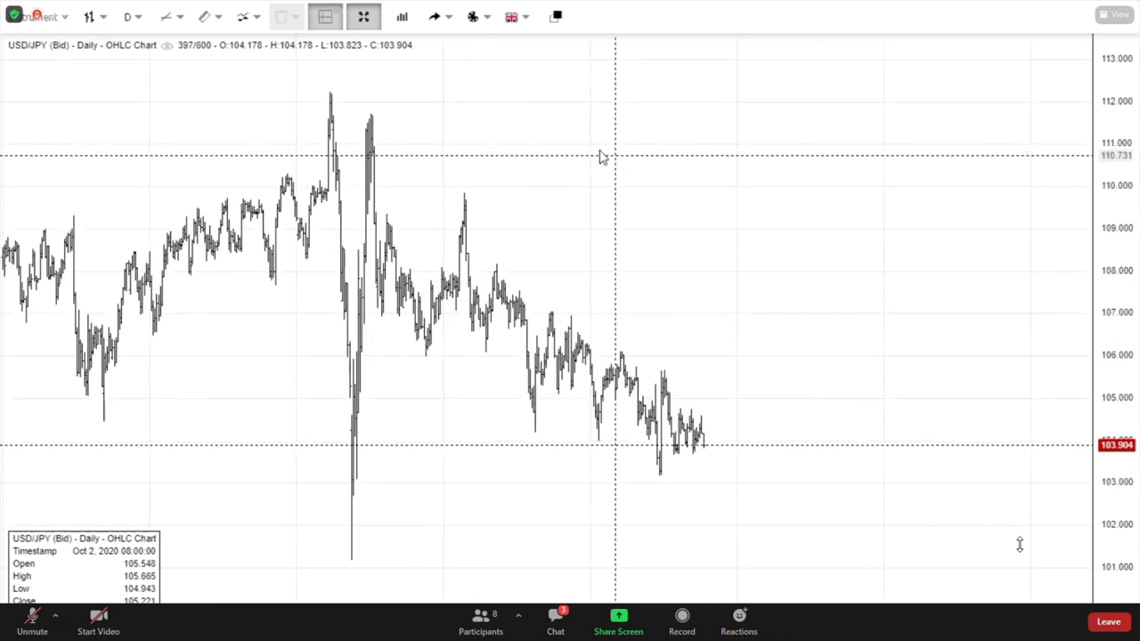
Set the USD/JPY chart's time frame to 1 hour and view a longer span of its bars
left_click(134, 17)
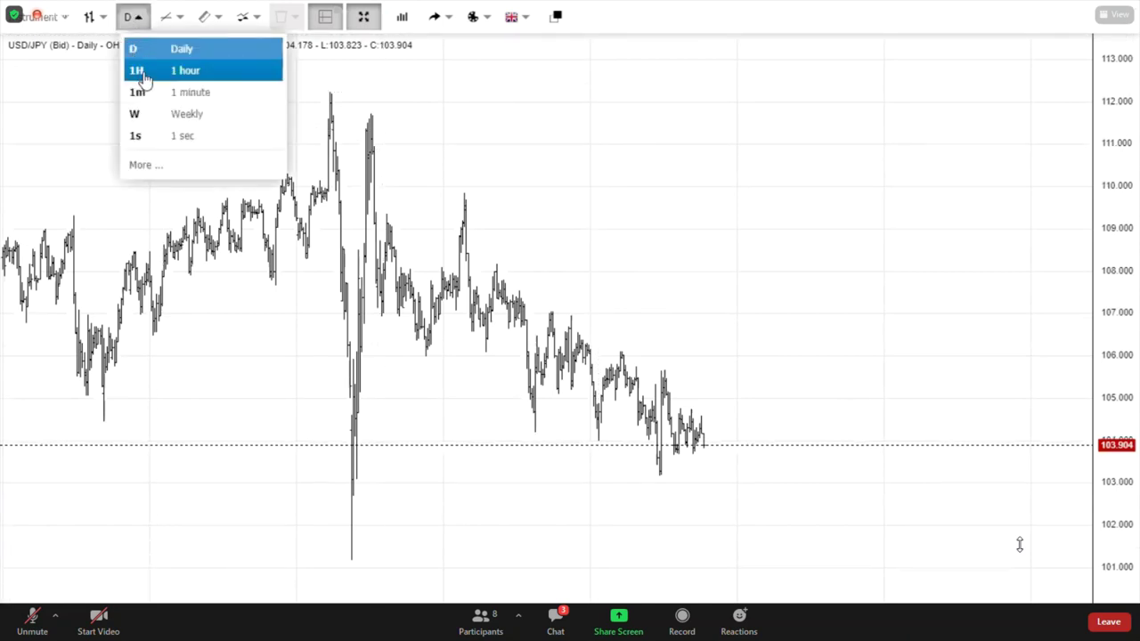
left_click(138, 70)
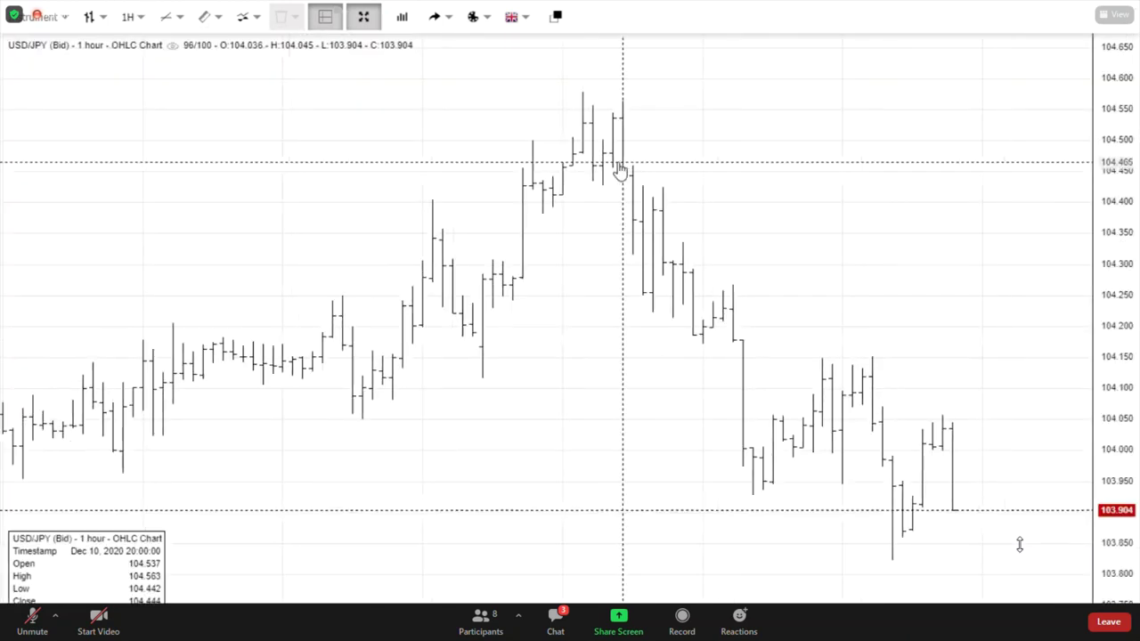
scroll(620, 169, "down", 3)
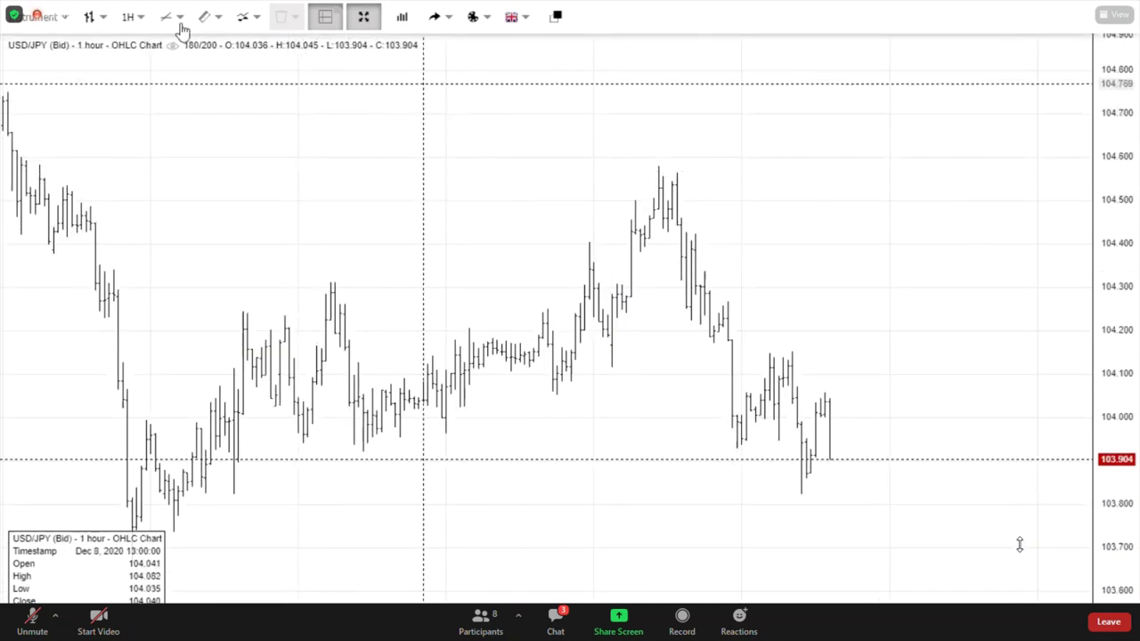
Set the USD/JPY chart's time frame to Daily and bring the 2020 price decline into view
left_click(136, 23)
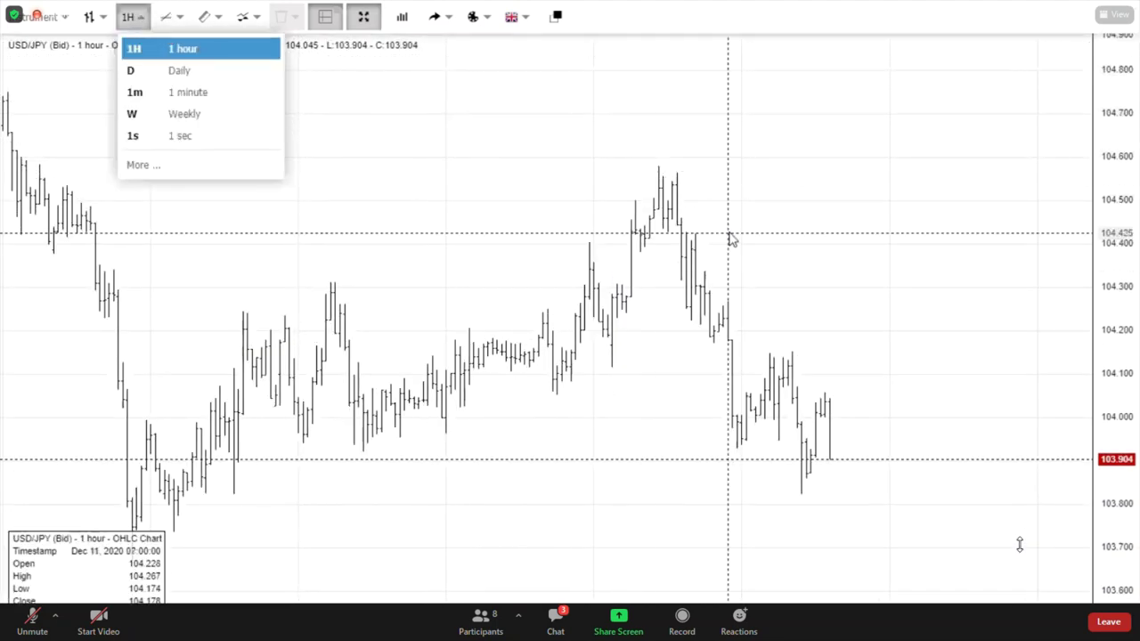
scroll(751, 236, "up", 1)
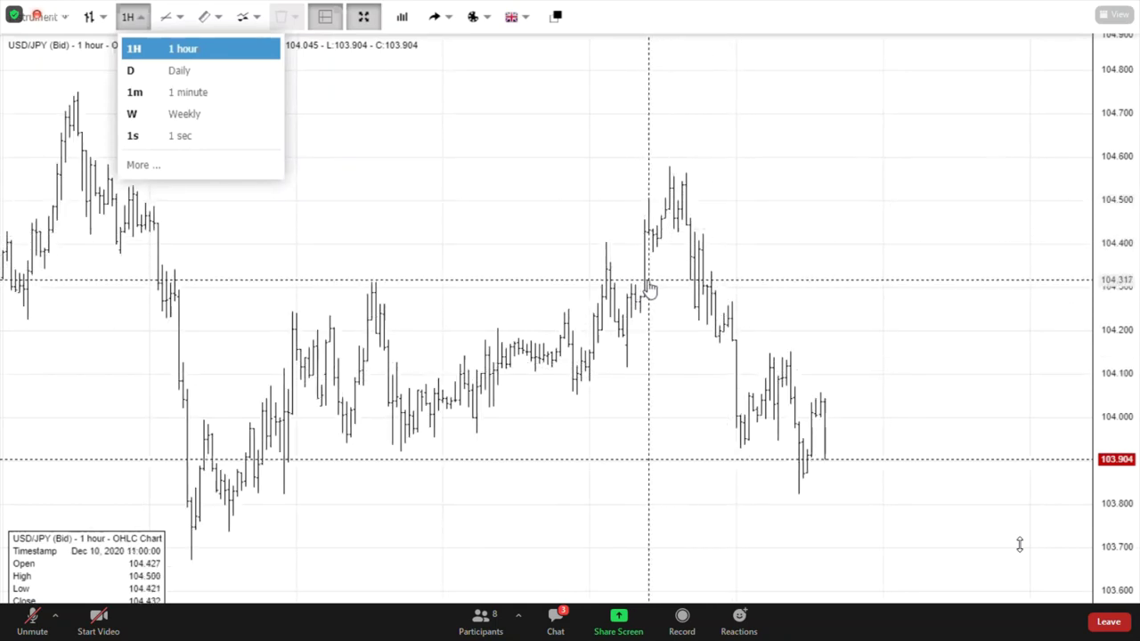
left_click(210, 71)
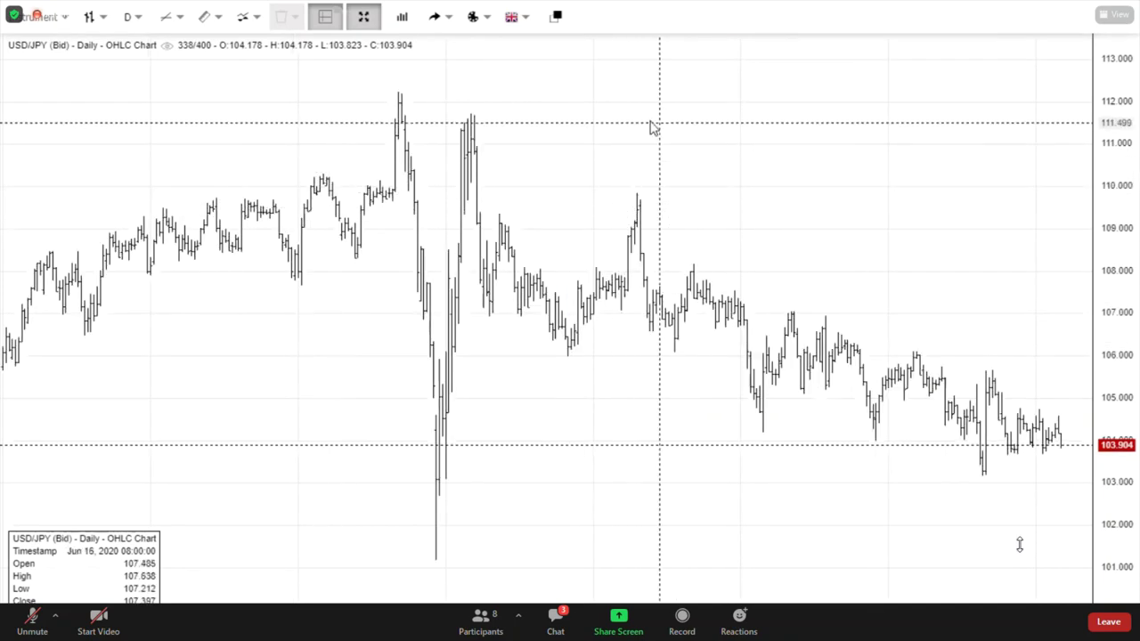
left_click_drag(653, 124, 513, 84)
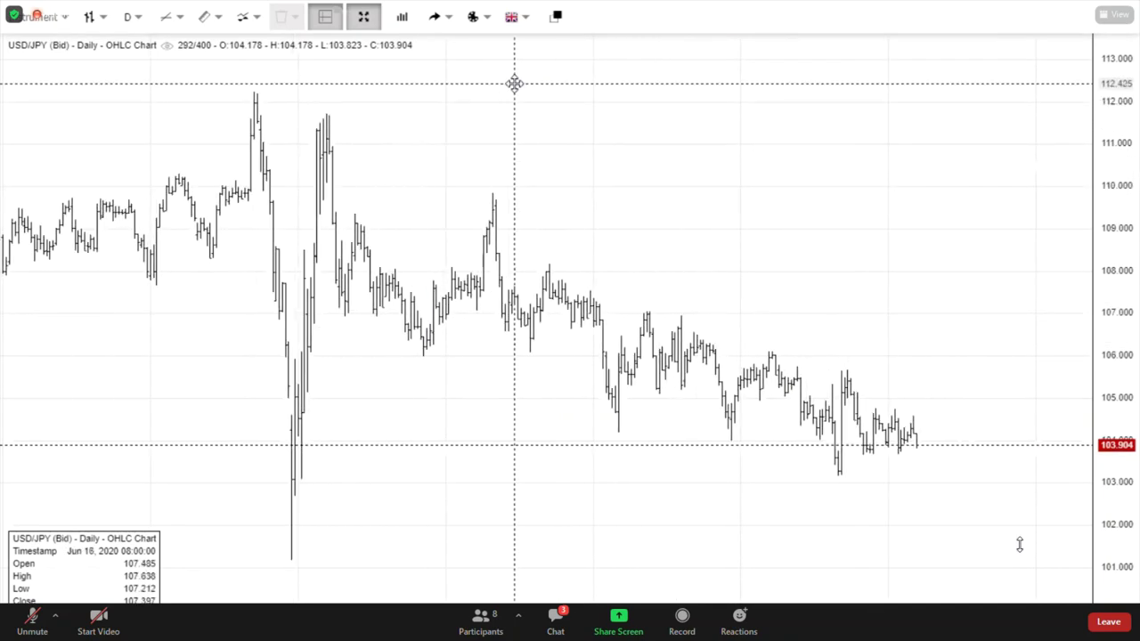
Draw a descending free-hand trendline over the highs after the spring 2020 peak, from about 109.4 to 106.8
left_click(173, 17)
left_click(201, 53)
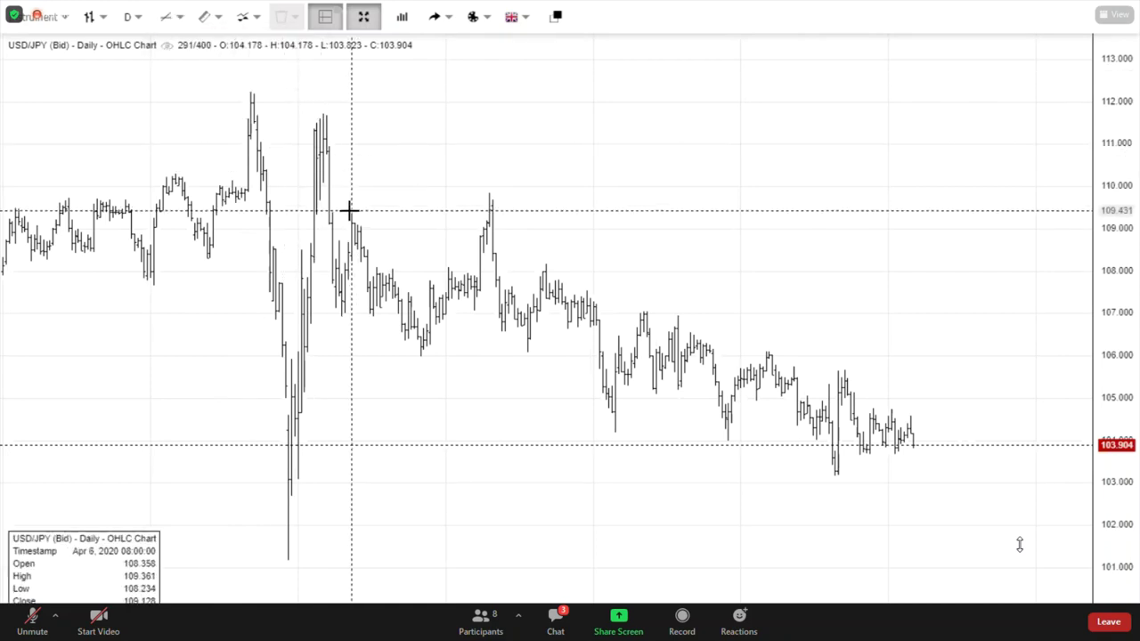
mouse_move(349, 210)
left_mouse_down()
mouse_move(581, 283)
mouse_move(713, 307)
mouse_move(722, 323)
left_mouse_up()
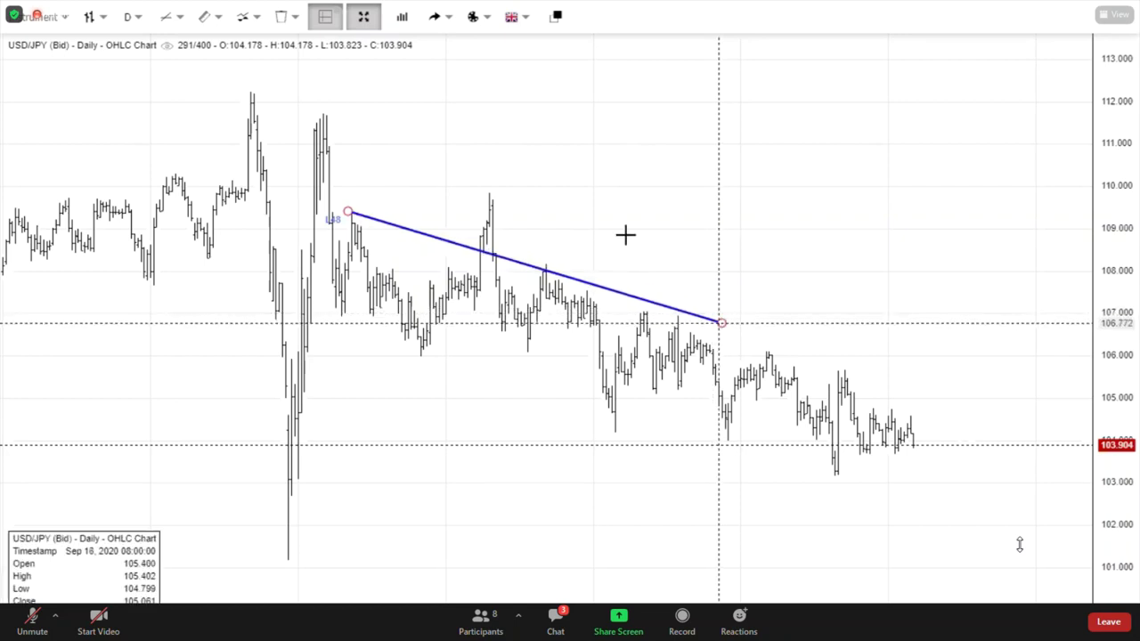
Draw a rising free-hand trendline under the lows from about 105.8 to 107.3, extending its starting point slightly outward
left_click(170, 16)
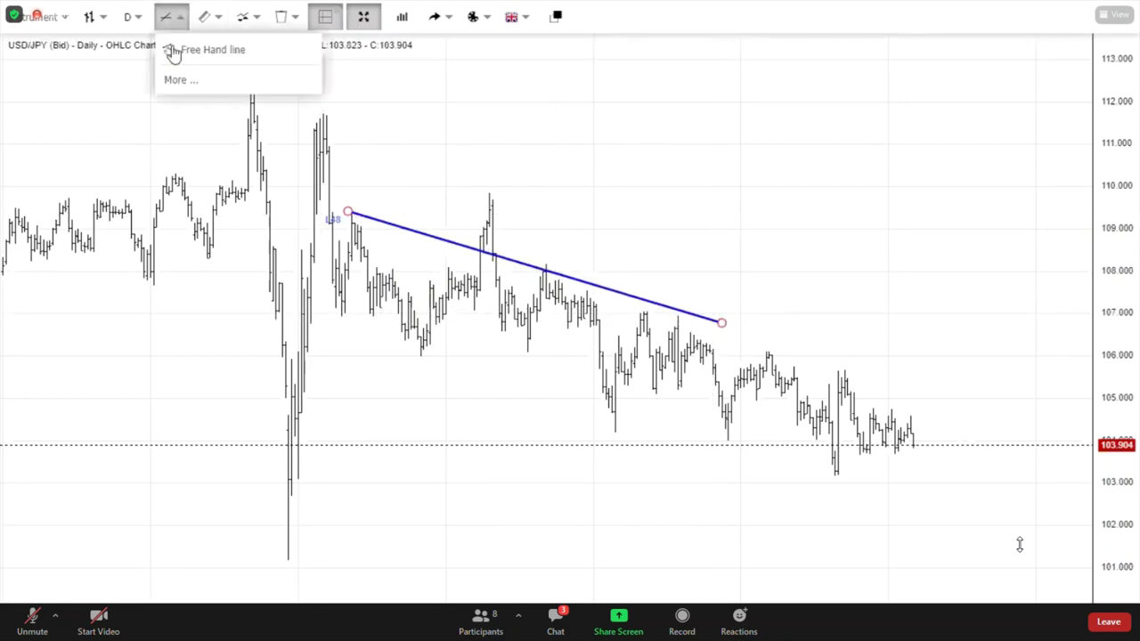
left_click(173, 48)
mouse_move(407, 359)
left_mouse_down()
mouse_move(560, 341)
mouse_move(713, 290)
mouse_move(712, 300)
left_mouse_up()
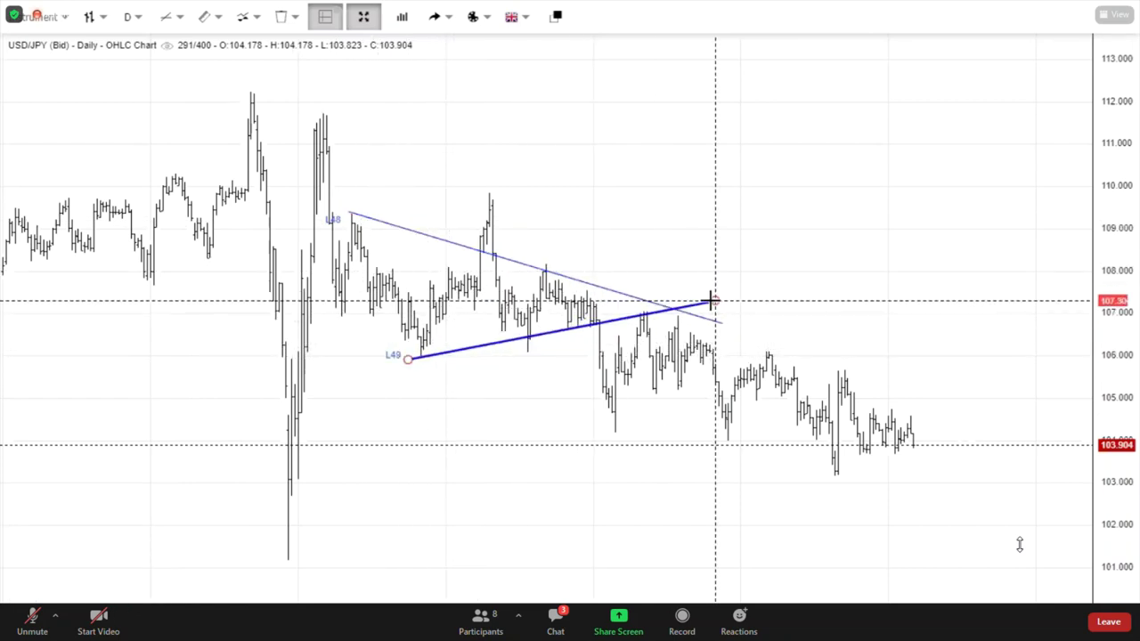
left_click_drag(407, 361, 403, 370)
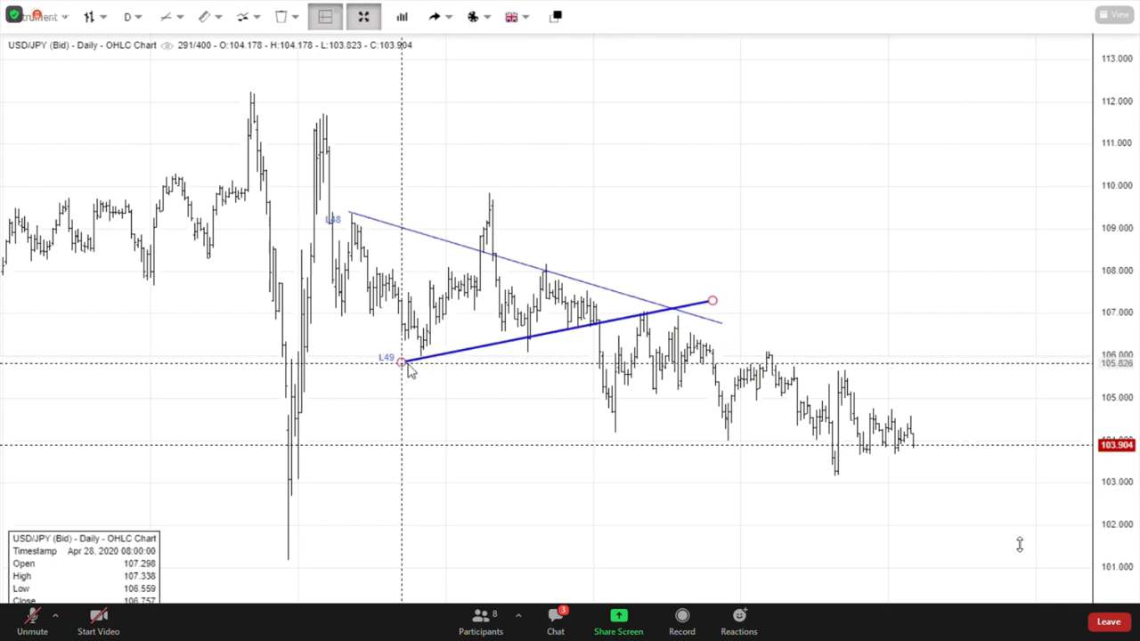
Examine how the daily bars move between the two converging trendlines at different zoom levels
scroll(587, 131, "down", 1)
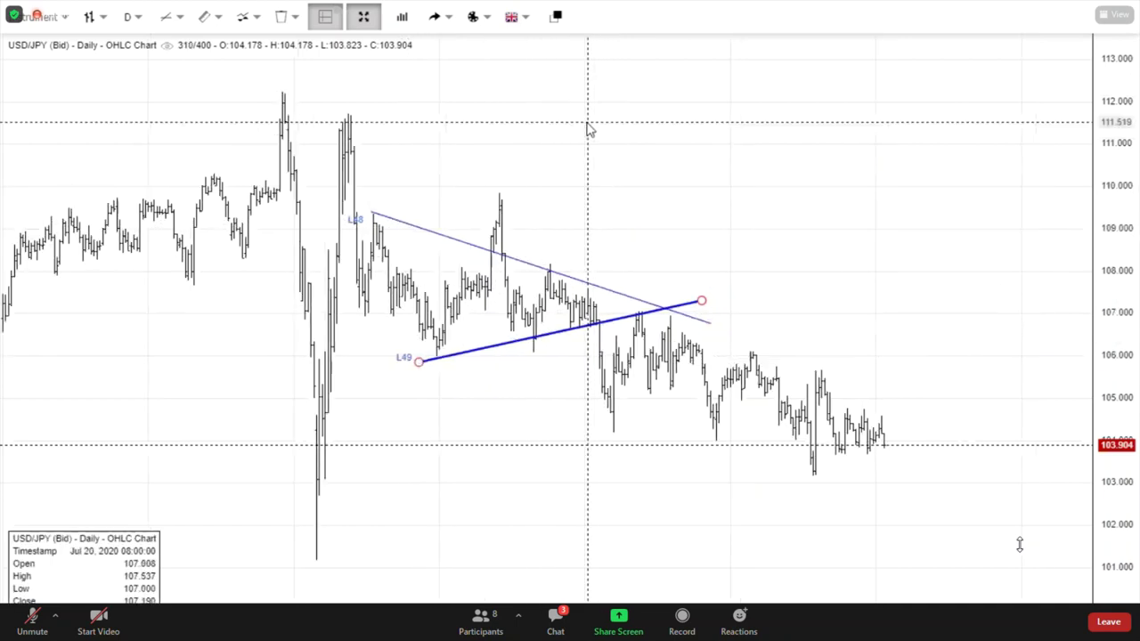
scroll(587, 131, "down", 1)
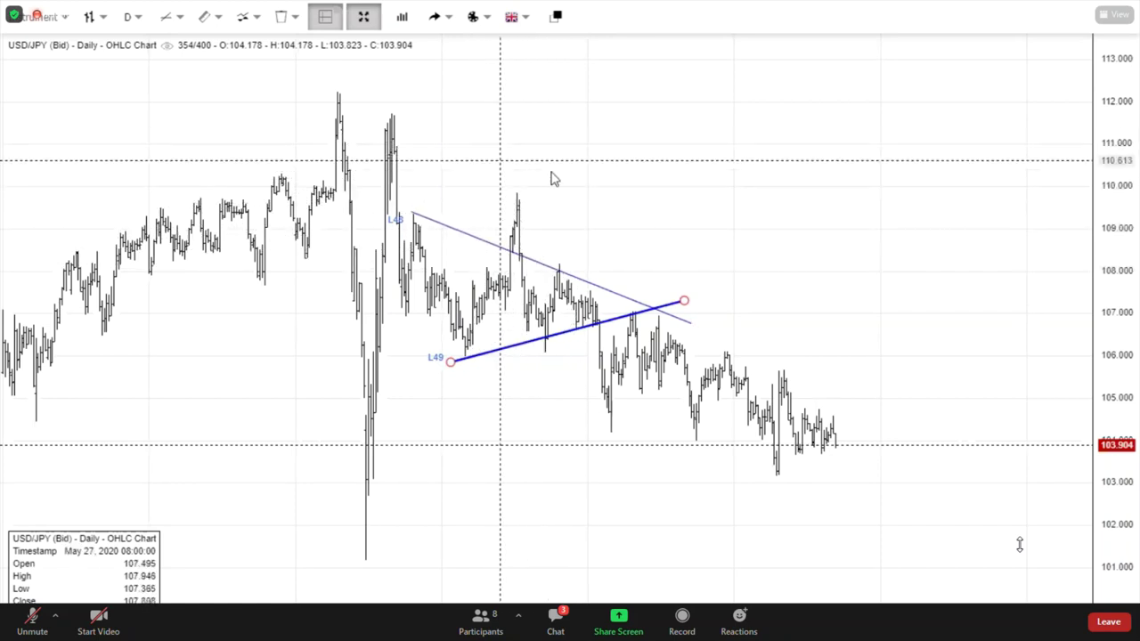
left_click(537, 278)
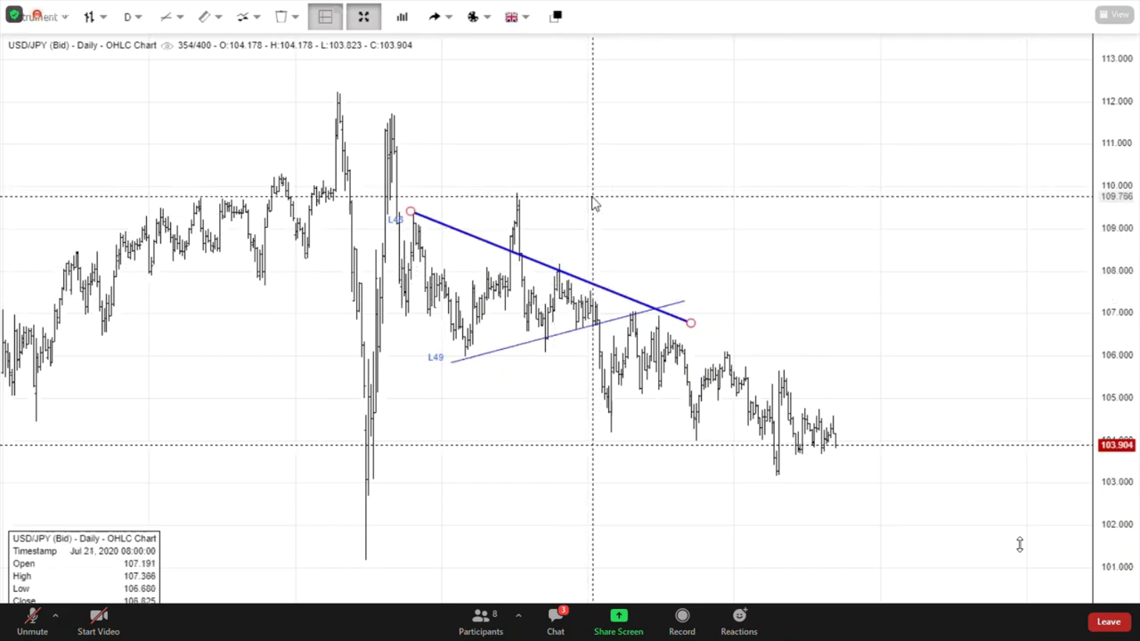
scroll(592, 201, "up", 2)
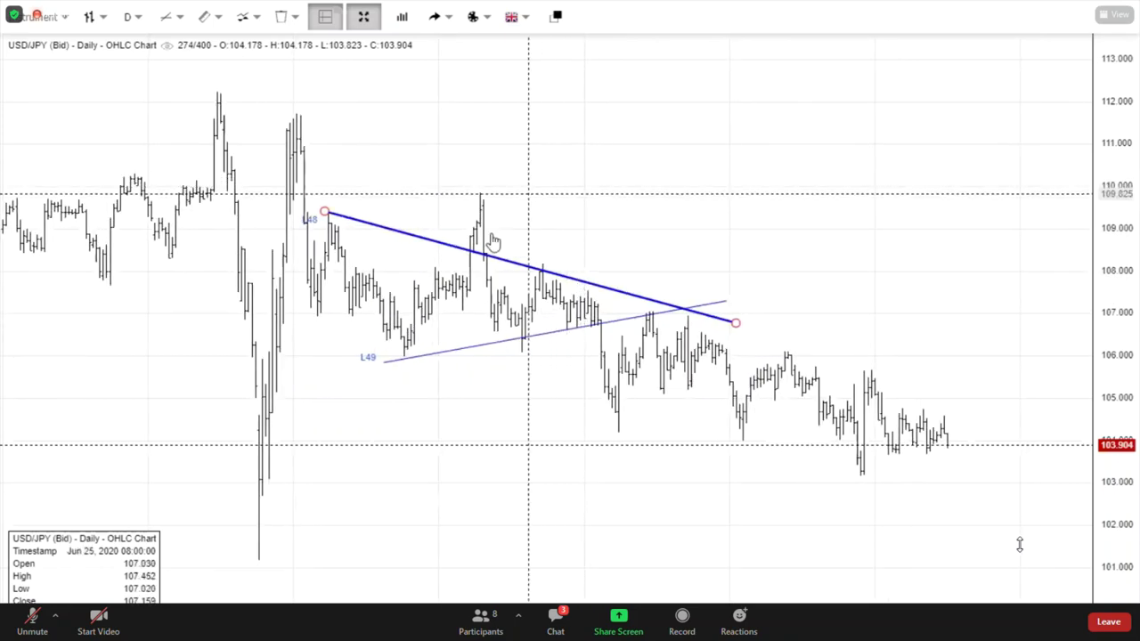
scroll(527, 157, "up", 2)
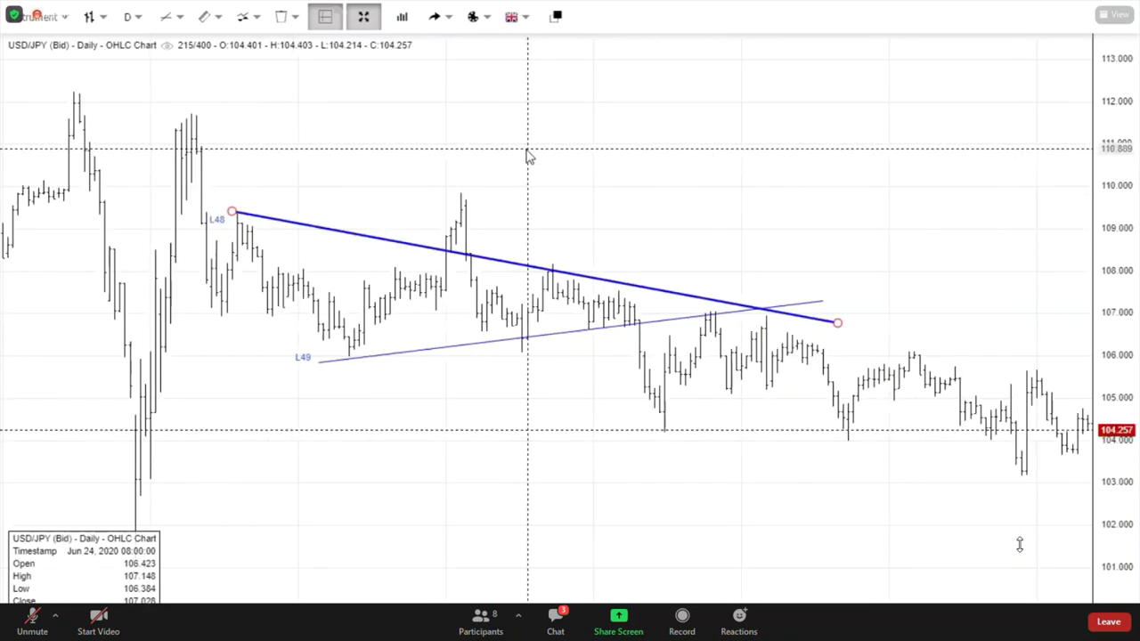
left_click(469, 229)
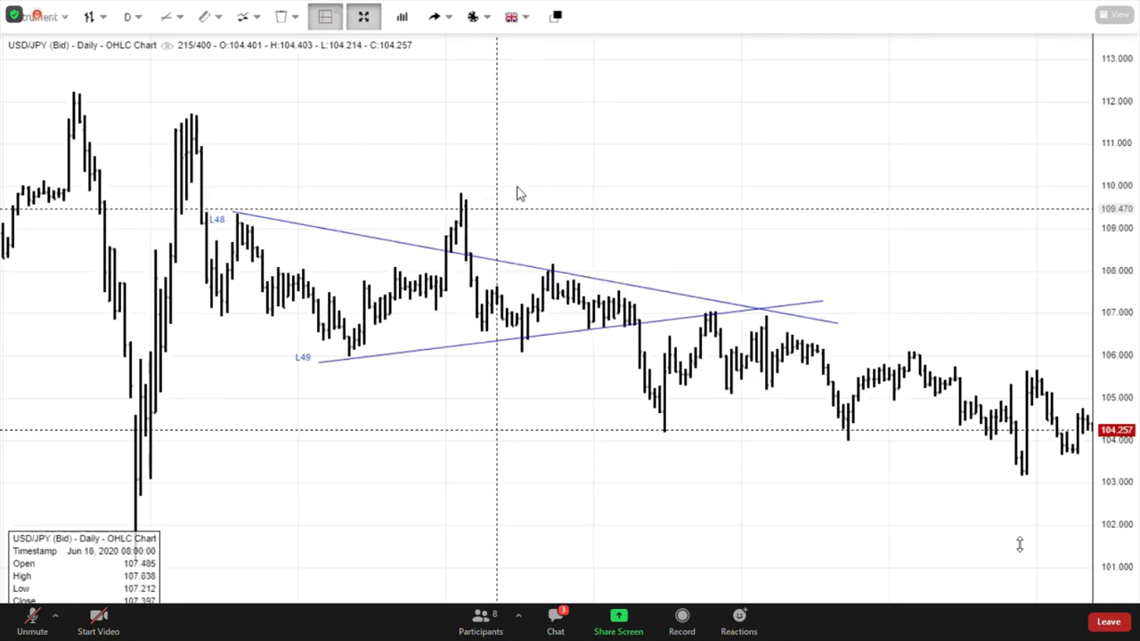
scroll(529, 166, "down", 2)
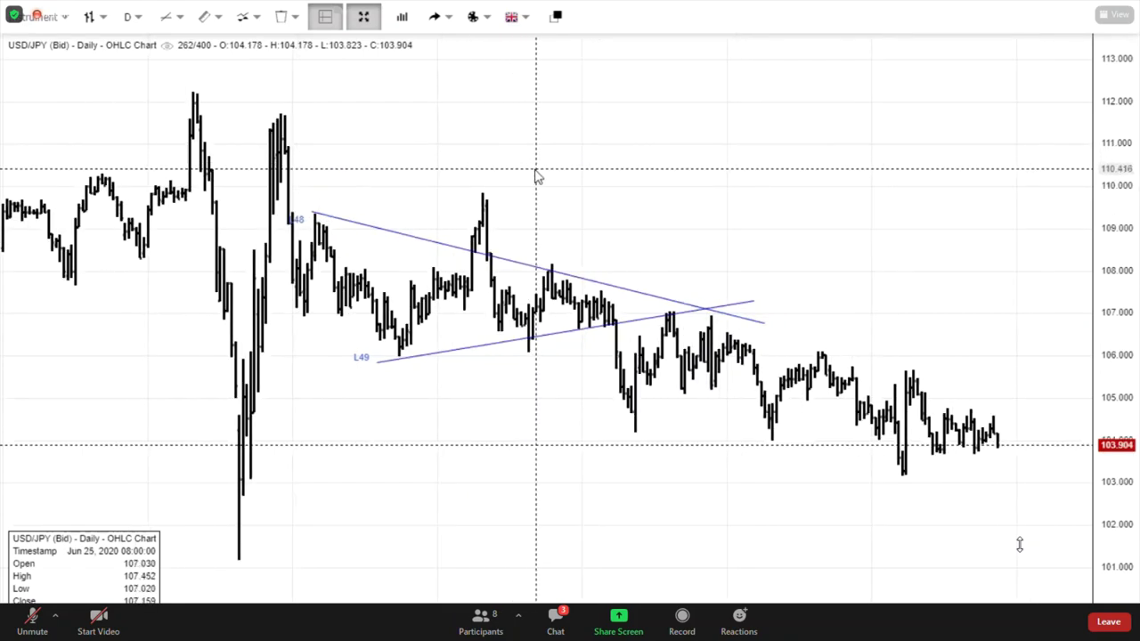
scroll(536, 173, "up", 2)
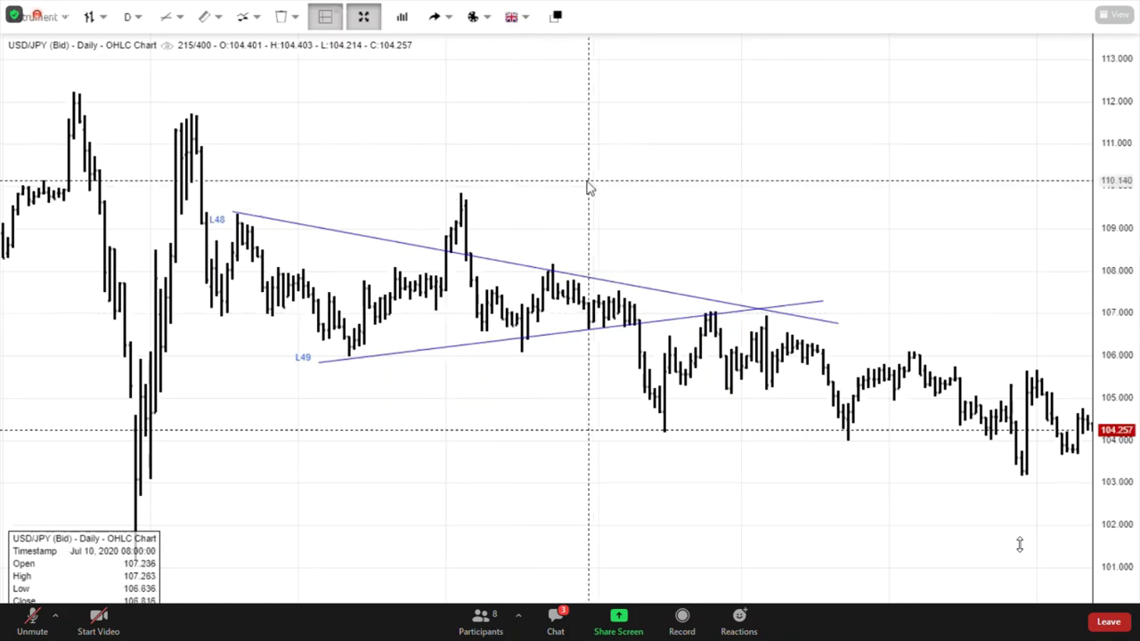
scroll(588, 186, "down", 3)
scroll(621, 171, "up", 3)
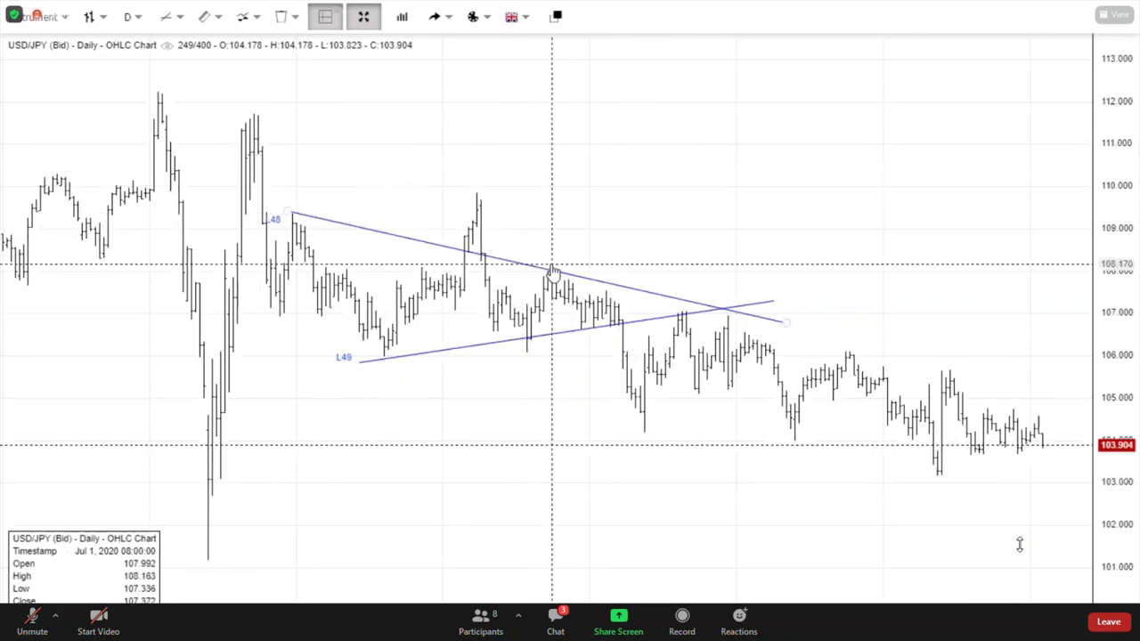
Shift the descending trendline from the highs to beneath the lows, running from about 106.4 to 103.8, and inspect it against the bars
mouse_move(539, 275)
left_mouse_down()
mouse_move(547, 349)
mouse_move(555, 283)
mouse_move(524, 244)
mouse_move(522, 260)
left_mouse_up()
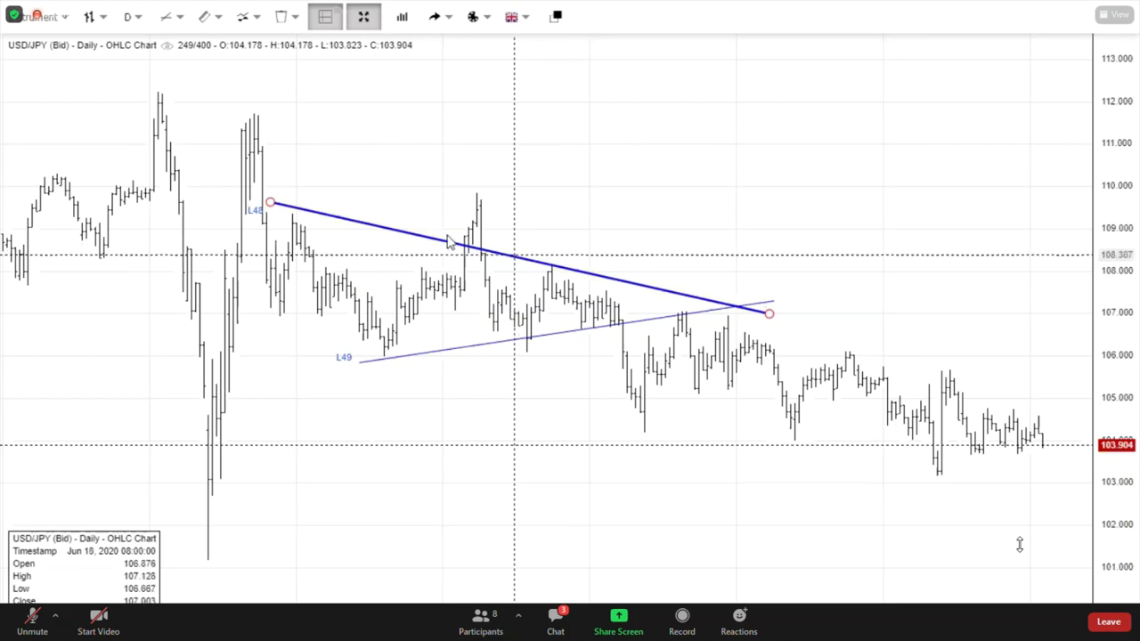
left_click_drag(395, 230, 399, 244)
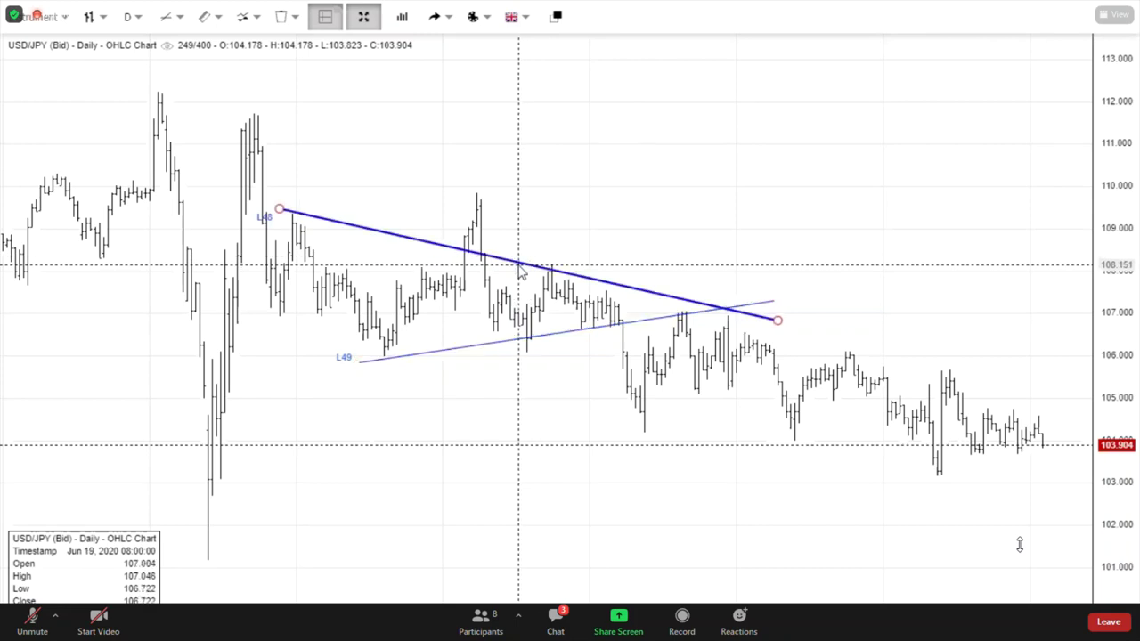
mouse_move(520, 271)
left_mouse_down()
mouse_move(510, 345)
mouse_move(529, 248)
mouse_move(527, 376)
mouse_move(544, 307)
mouse_move(533, 398)
left_mouse_up()
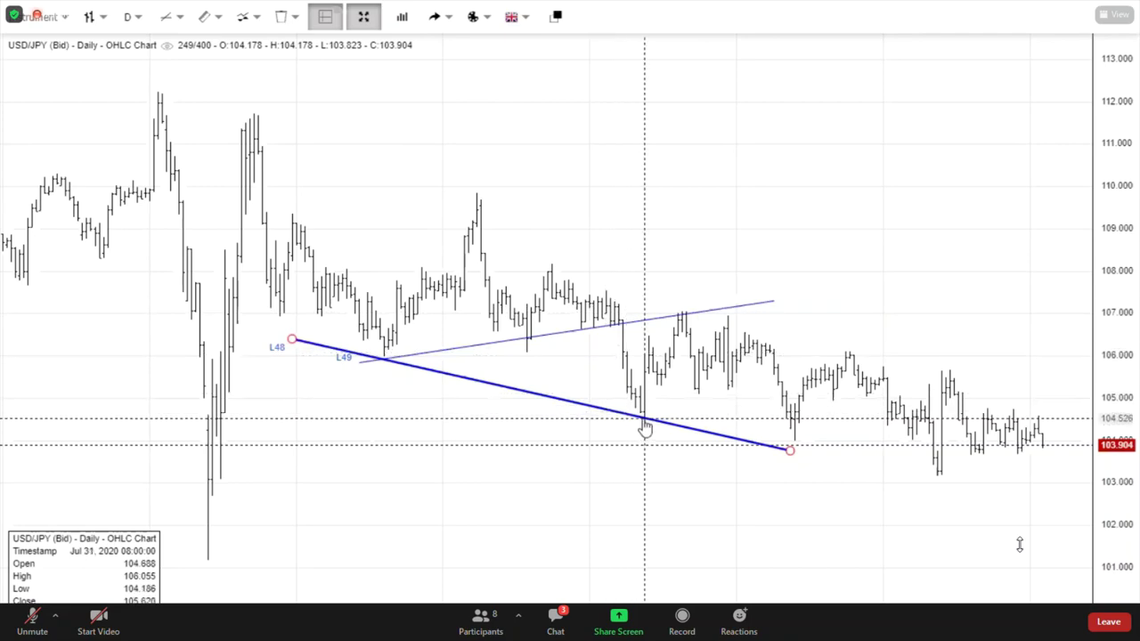
scroll(674, 244, "up", 3)
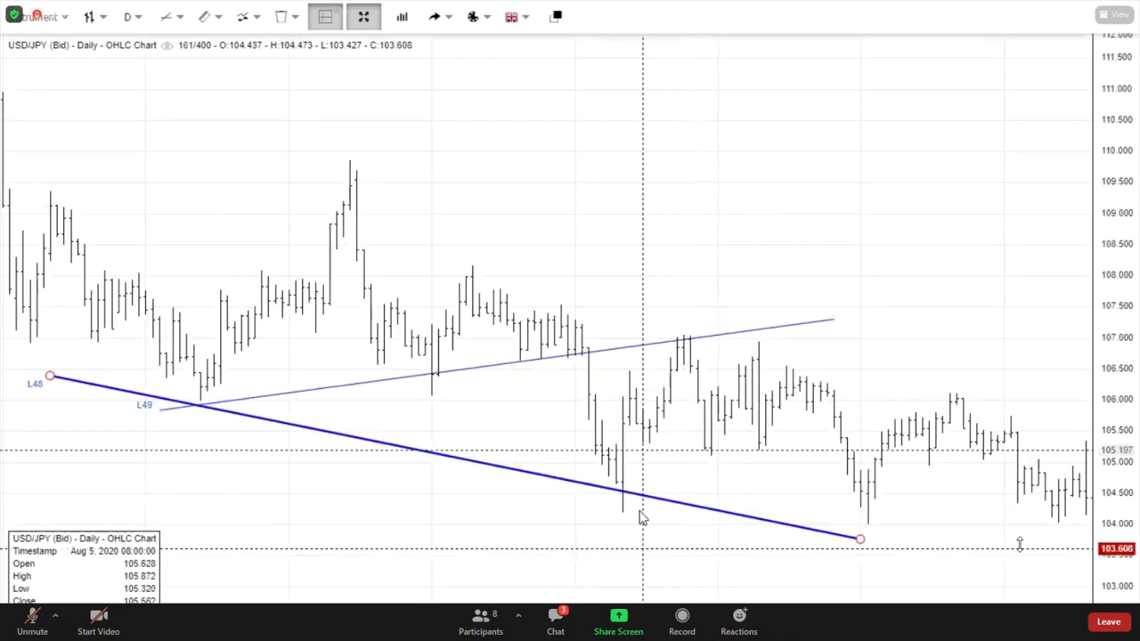
scroll(738, 222, "down", 3)
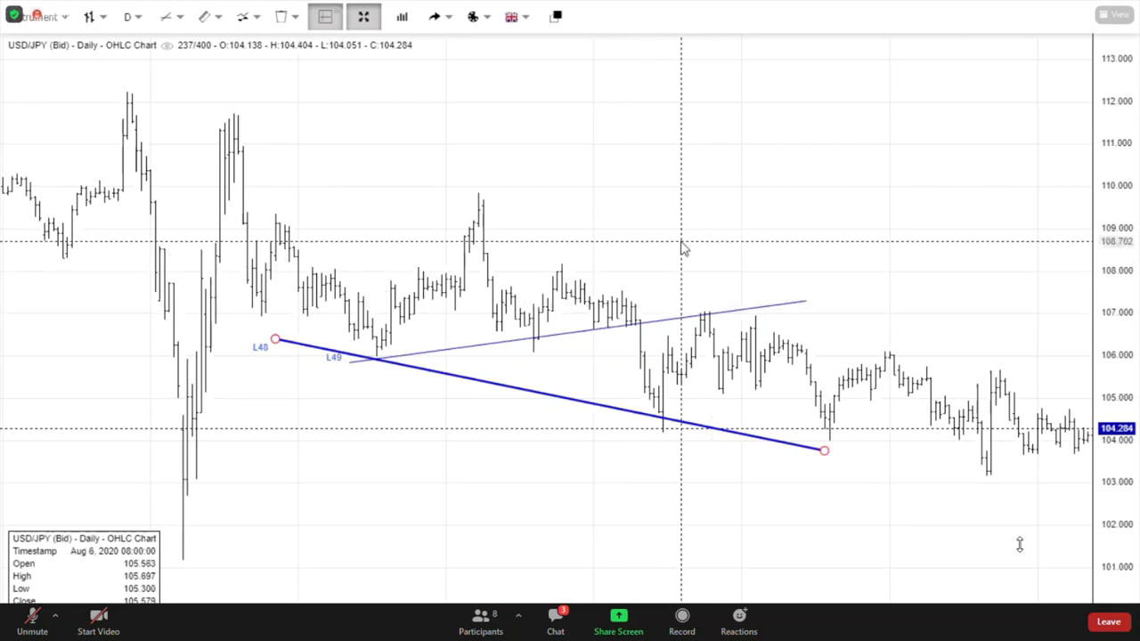
scroll(683, 247, "up", 1)
scroll(683, 247, "up", 1)
scroll(753, 244, "down", 3)
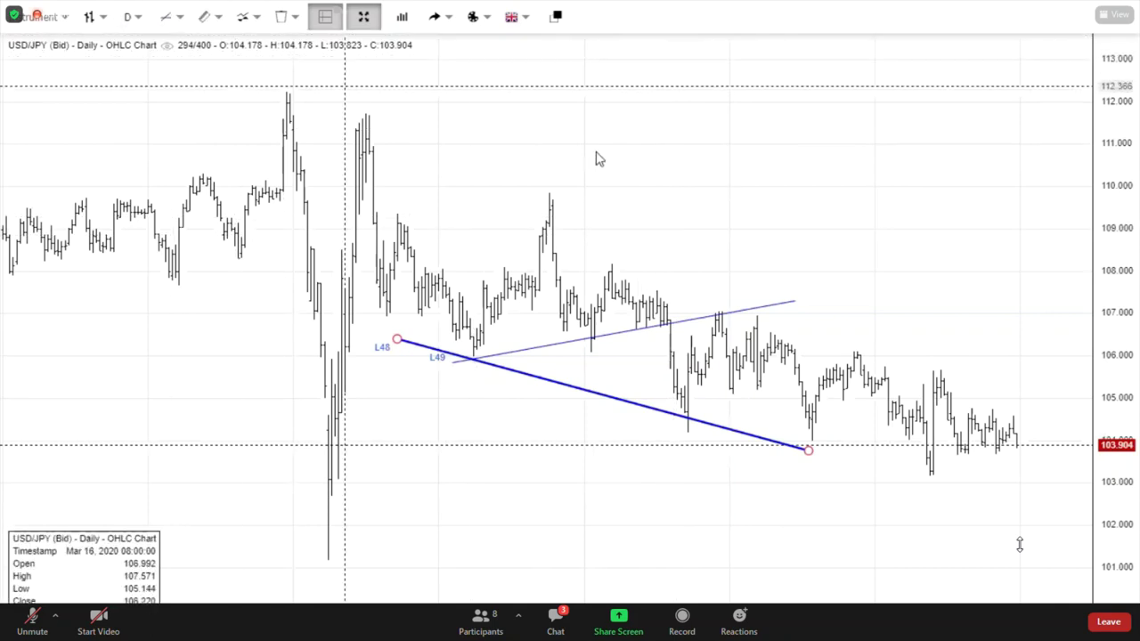
Set the chart's time frame to 1 hour and examine the earlier hourly bars around December 3, 2020
left_click(132, 16)
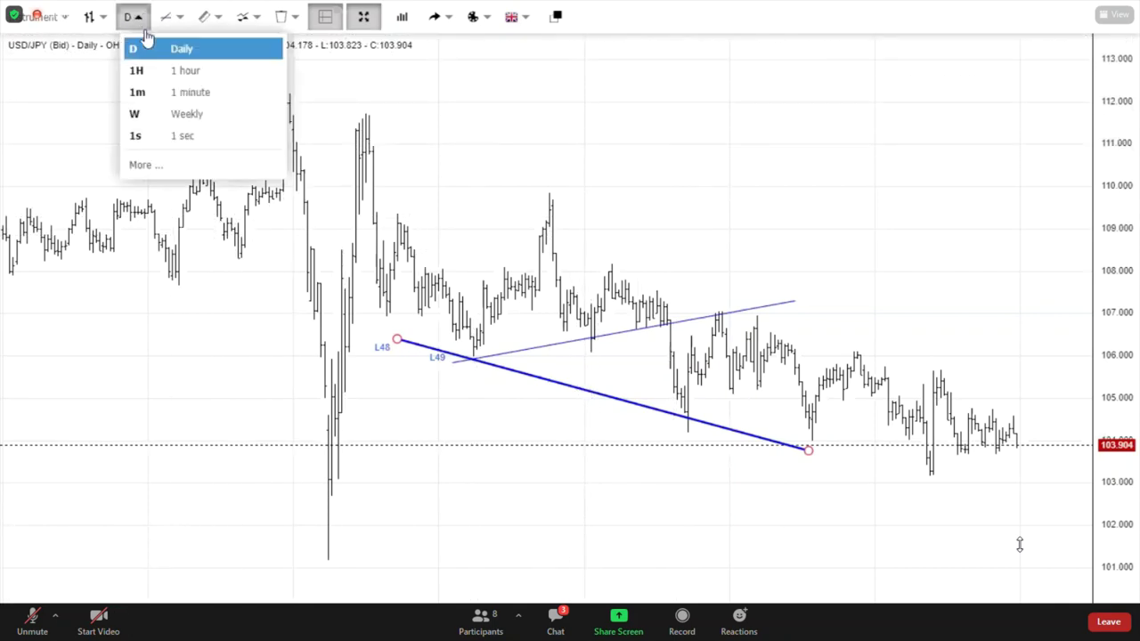
left_click(163, 73)
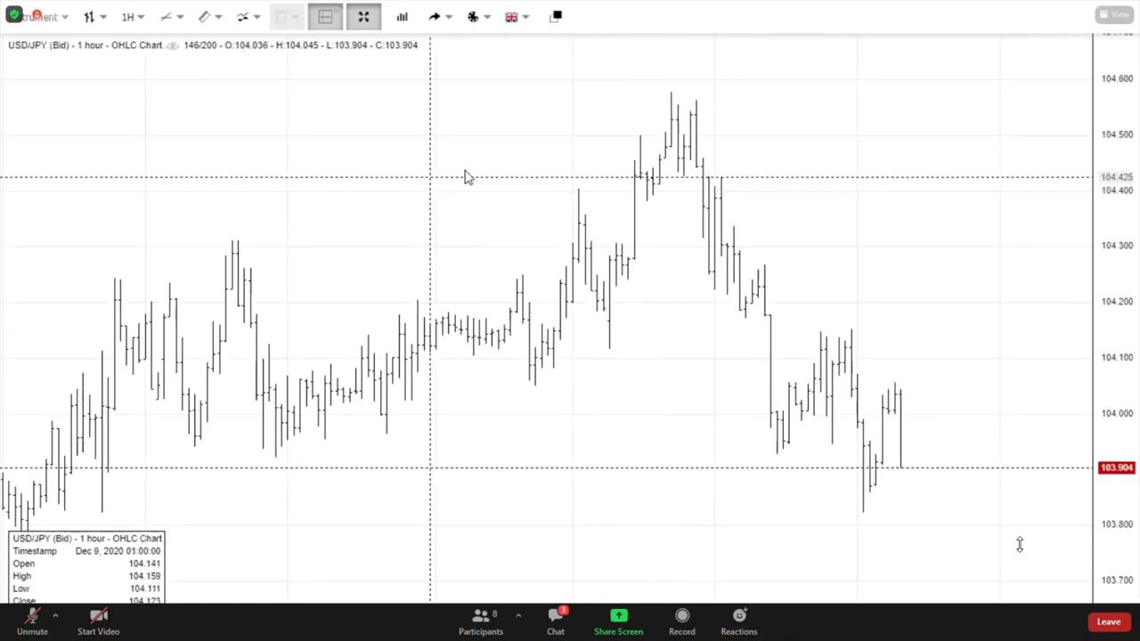
scroll(475, 174, "down", 3)
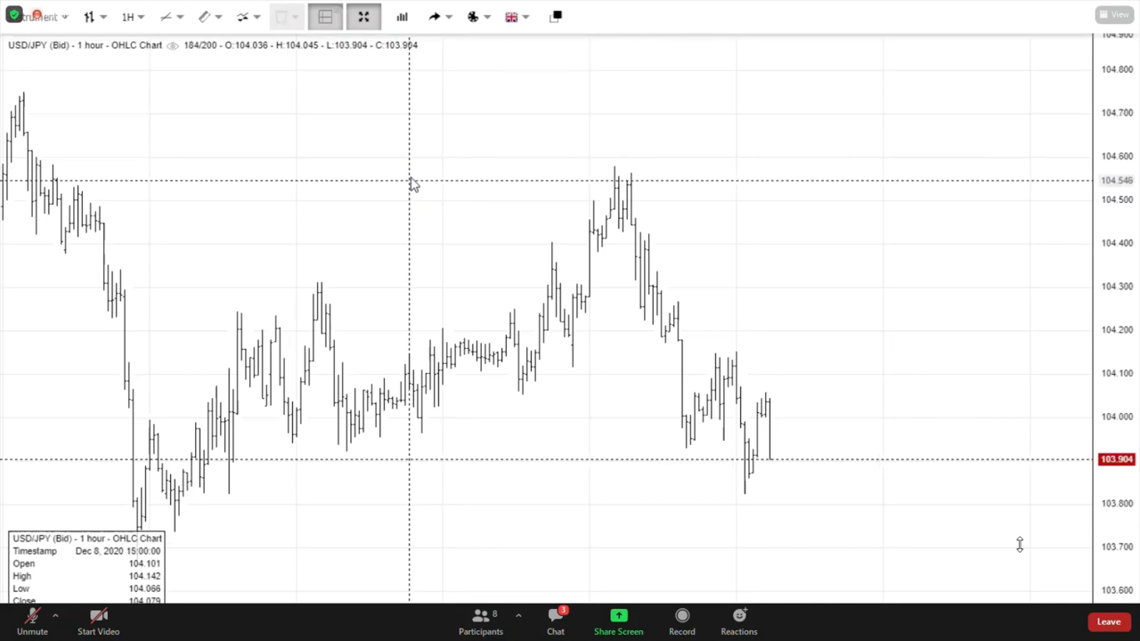
left_click_drag(418, 180, 561, 134)
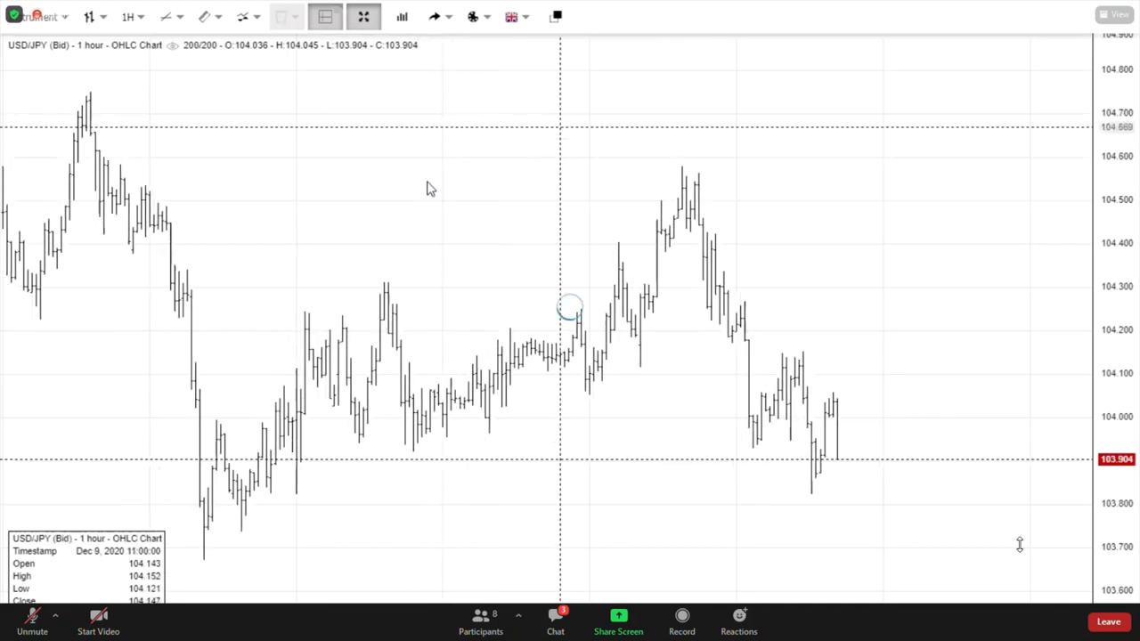
left_click_drag(453, 169, 497, 153)
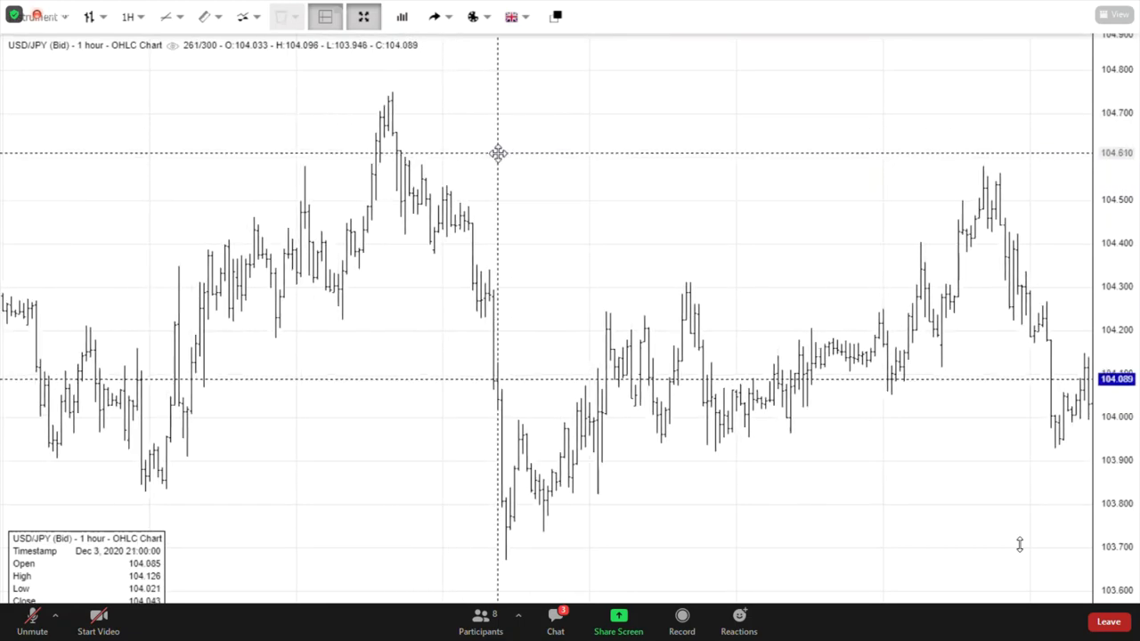
scroll(499, 158, "down", 5)
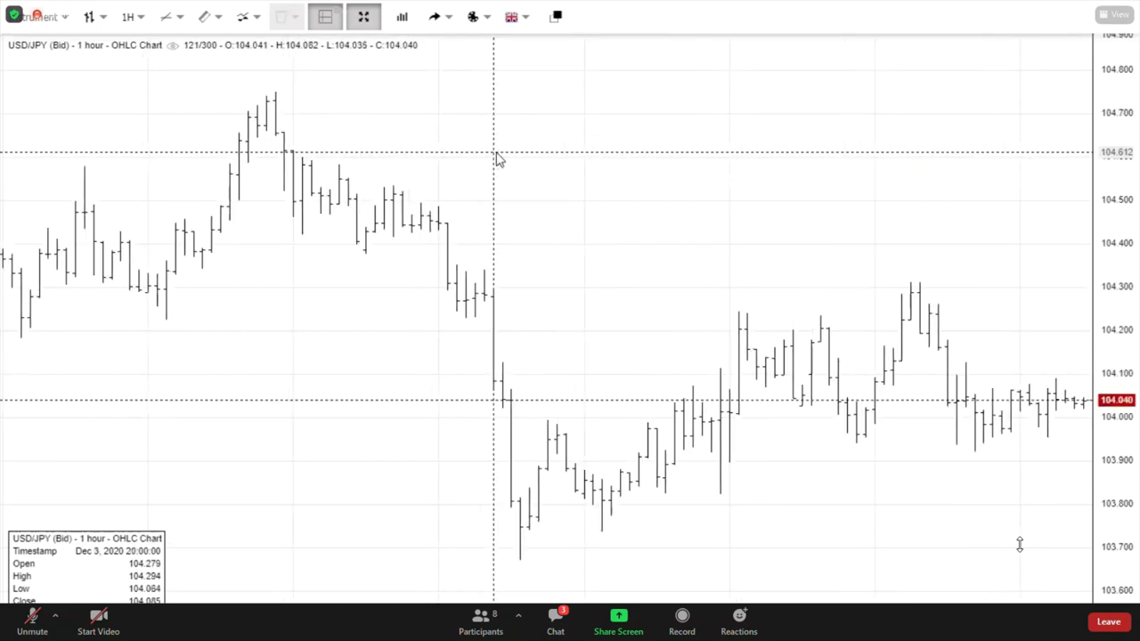
scroll(498, 158, "up", 3)
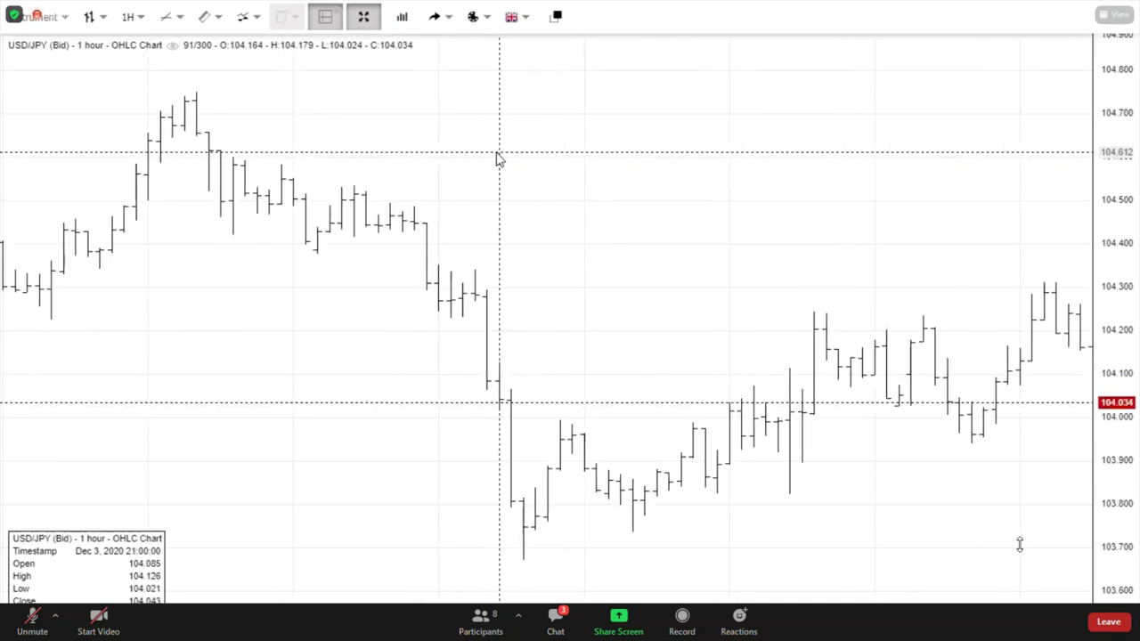
scroll(499, 159, "down", 3)
Compare the Daily time frame with the 1-hour one, returning to 1 hour and viewing its most recent bars
left_click(137, 21)
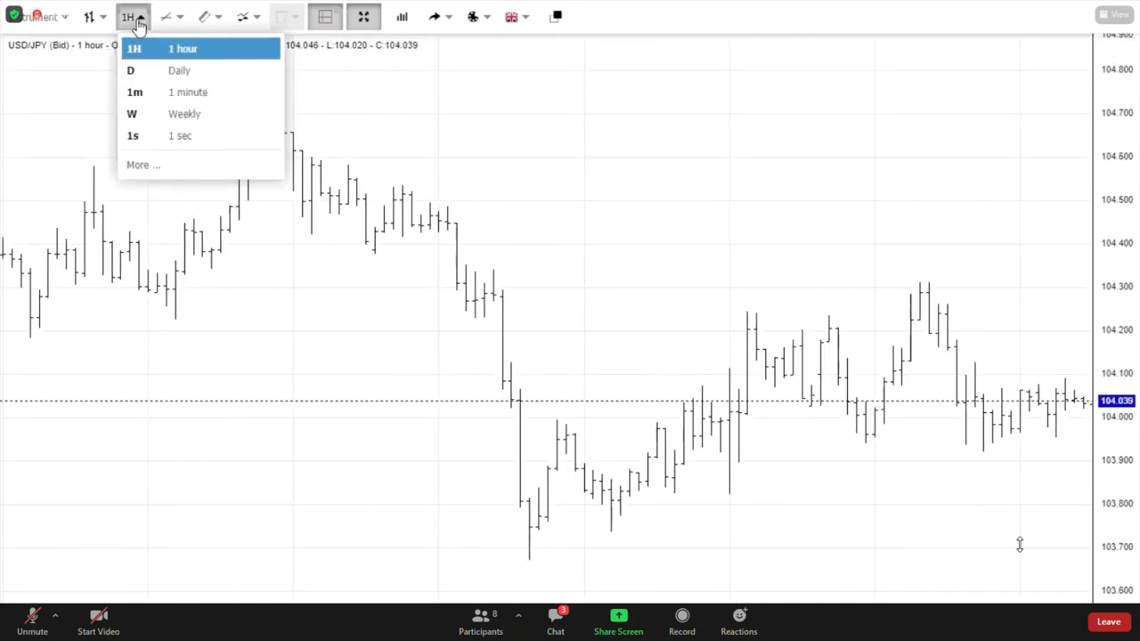
left_click(144, 71)
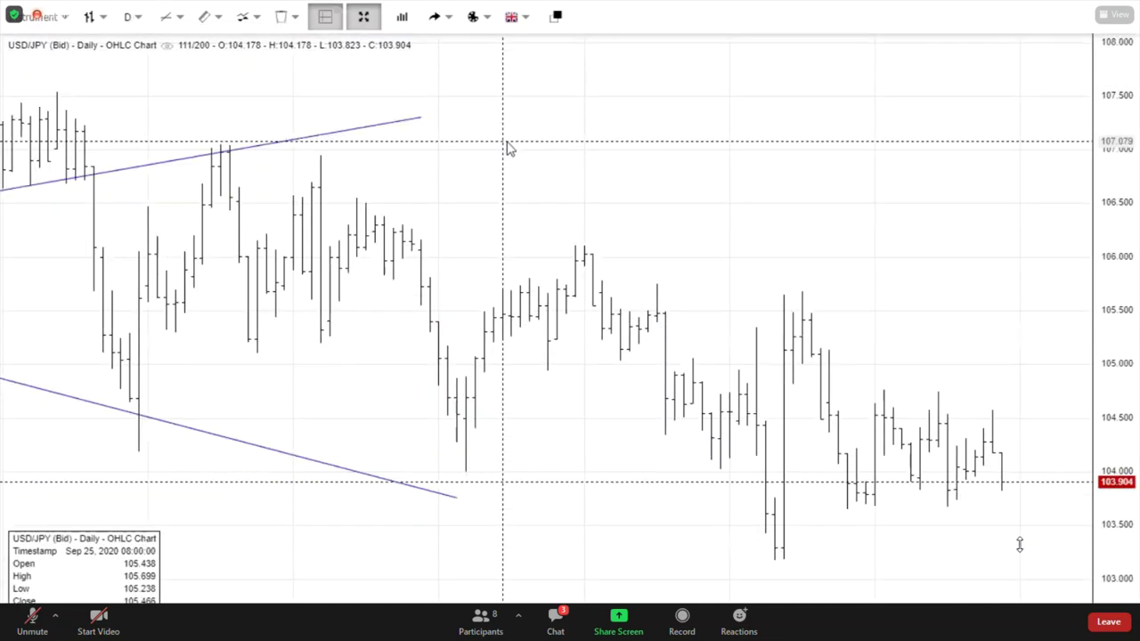
left_click(134, 19)
left_click(154, 71)
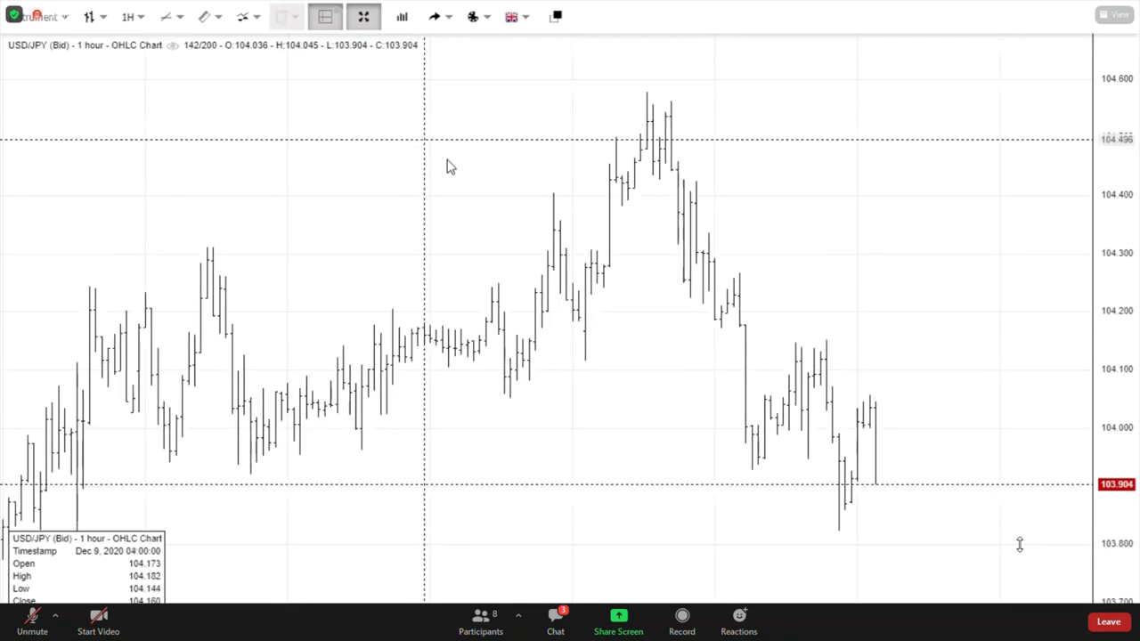
left_click_drag(463, 253, 517, 122)
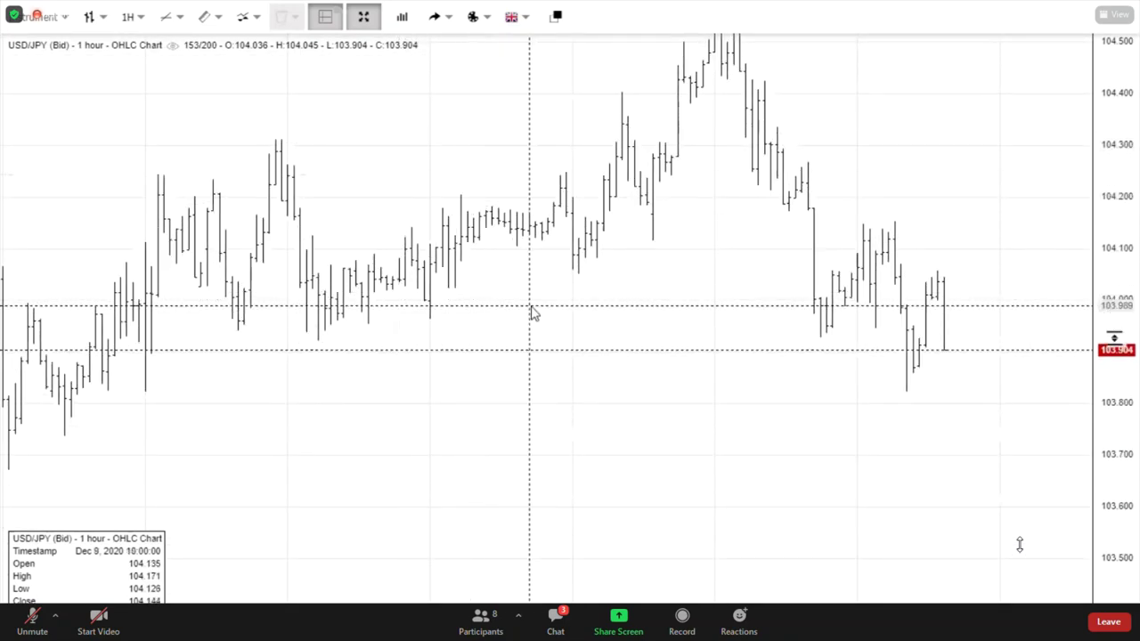
Draw a descending trendline across the highs of the hourly chart, running from about 104.32 to 104.15
scroll(532, 310, "down", 2)
left_click_drag(435, 173, 436, 213)
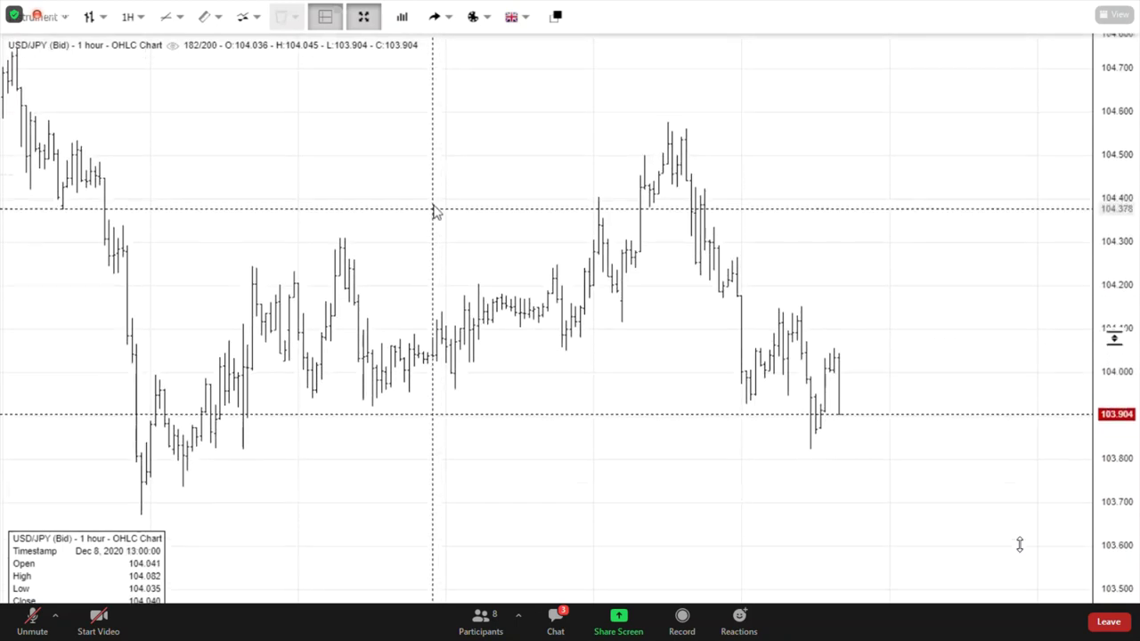
left_click(173, 19)
left_click(205, 53)
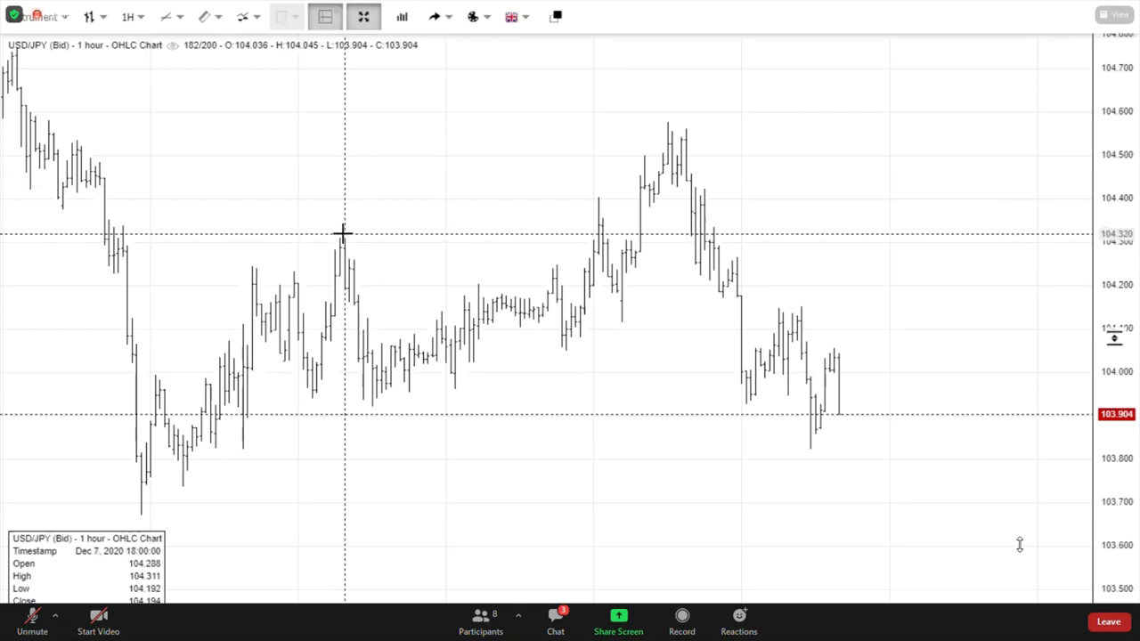
left_click_drag(344, 235, 520, 298)
left_click_drag(607, 321, 713, 360)
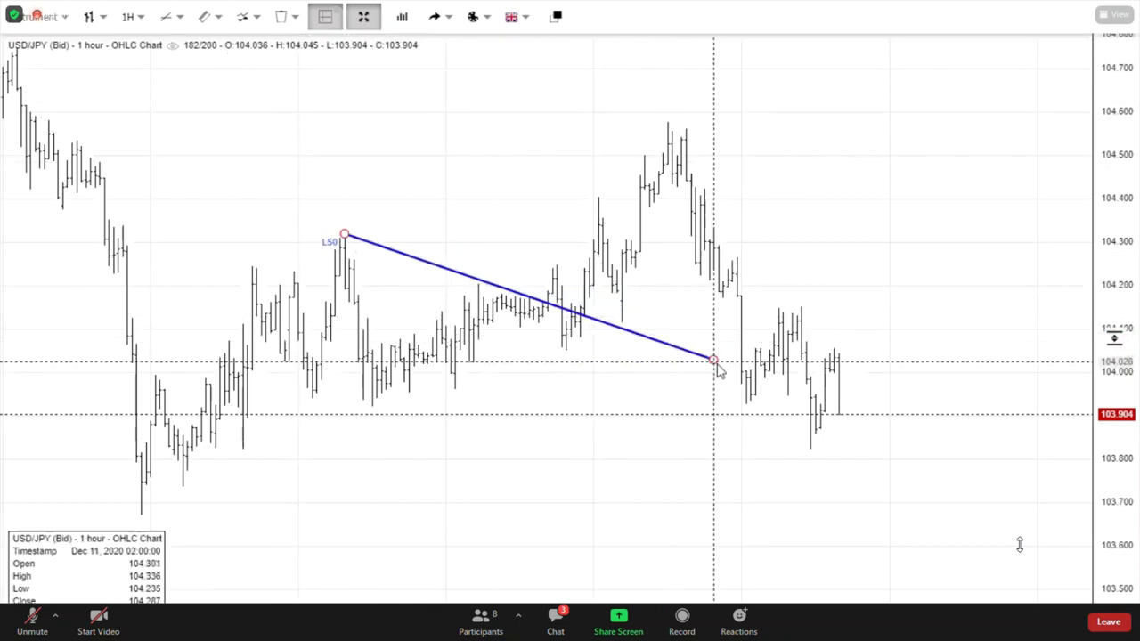
left_click_drag(715, 362, 778, 306)
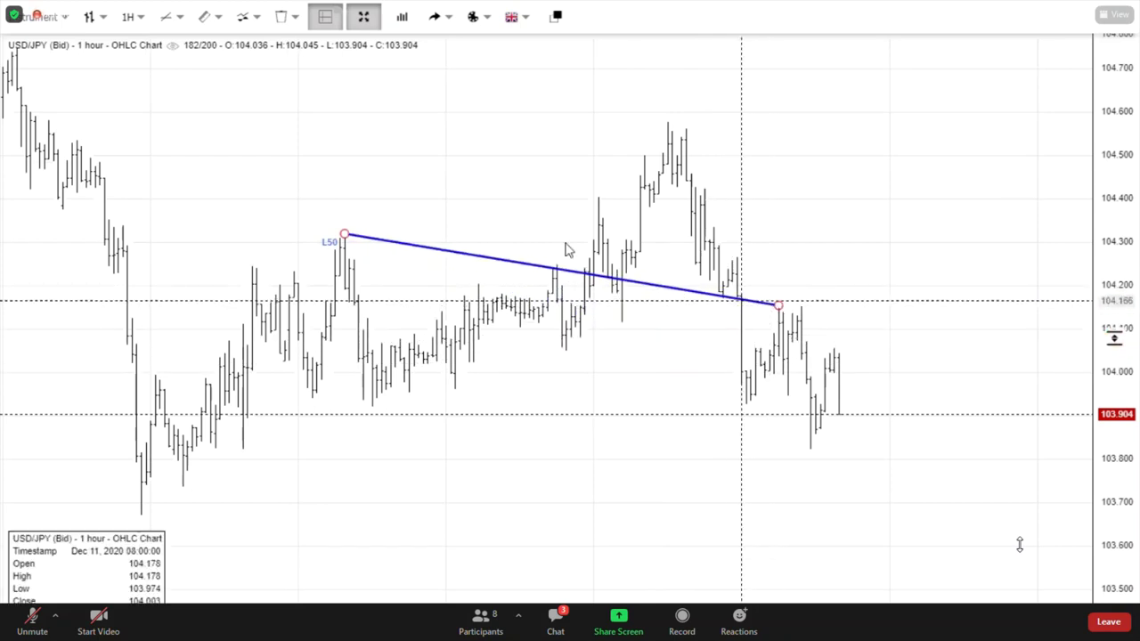
Draw an ascending trendline beneath the hourly lows from about 103.91 to 104.22, and try shifting it upward
left_click(168, 20)
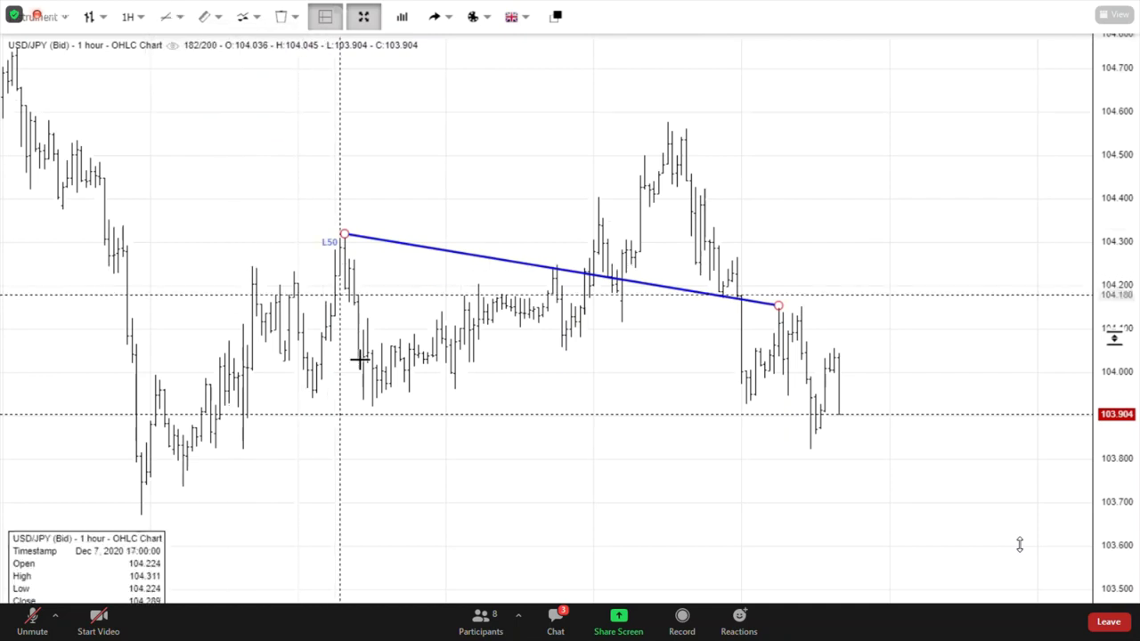
left_click_drag(359, 407, 773, 279)
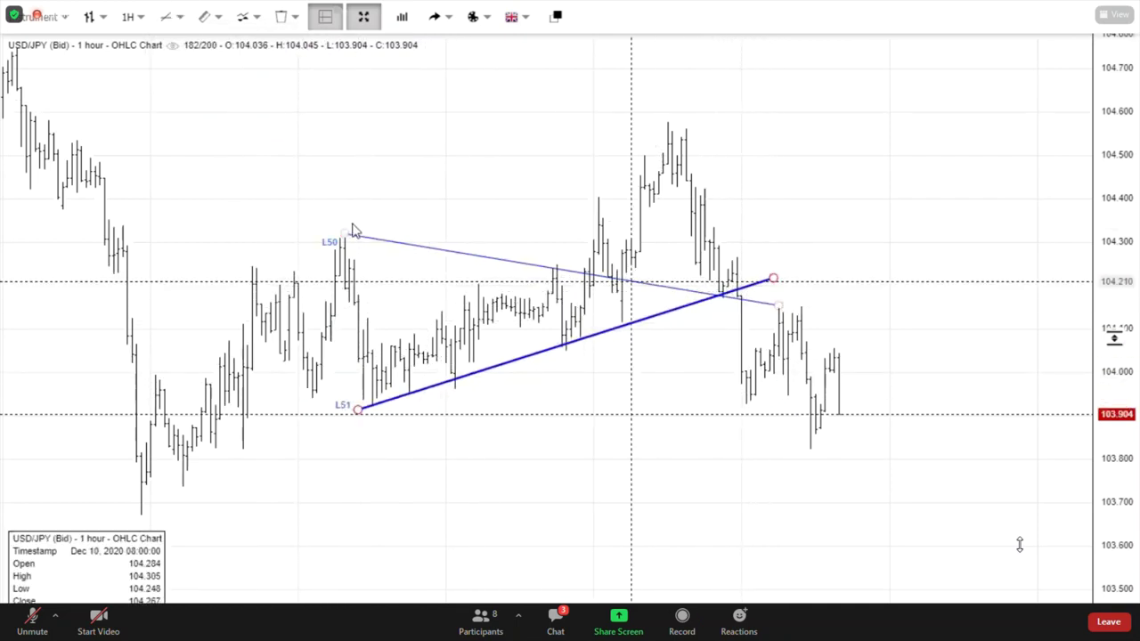
mouse_move(513, 360)
left_mouse_down()
mouse_move(483, 154)
mouse_move(468, 222)
mouse_move(478, 222)
left_mouse_up()
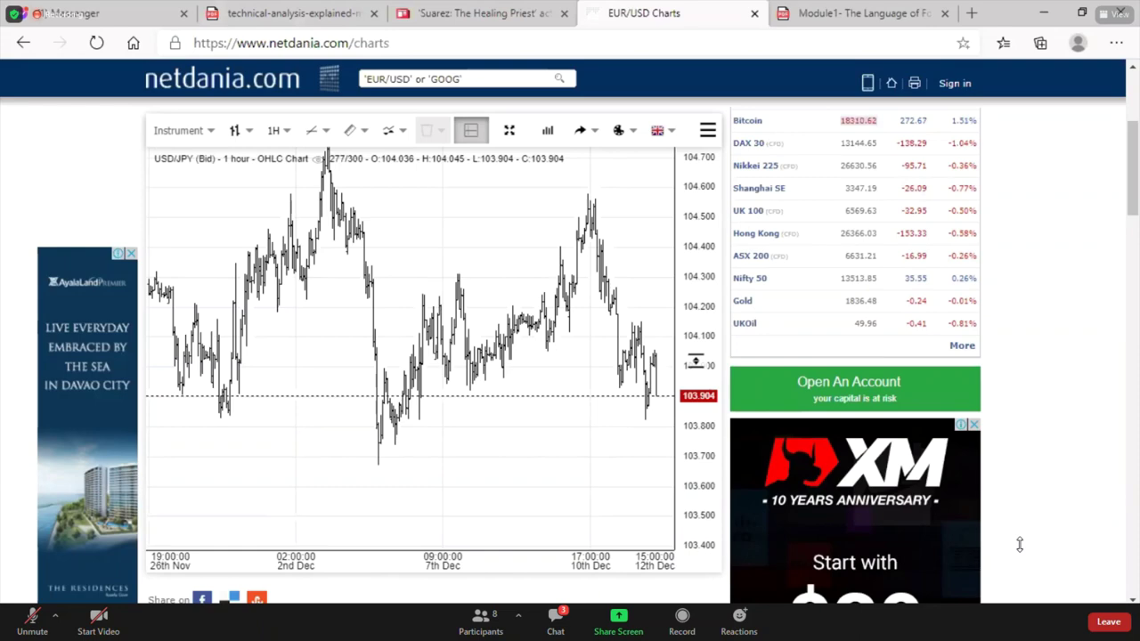
Switch to the technical-analysis-explained PDF, clear the text selection under Time Frames, and select the "Three Important Trends" heading on page 17
left_click(318, 25)
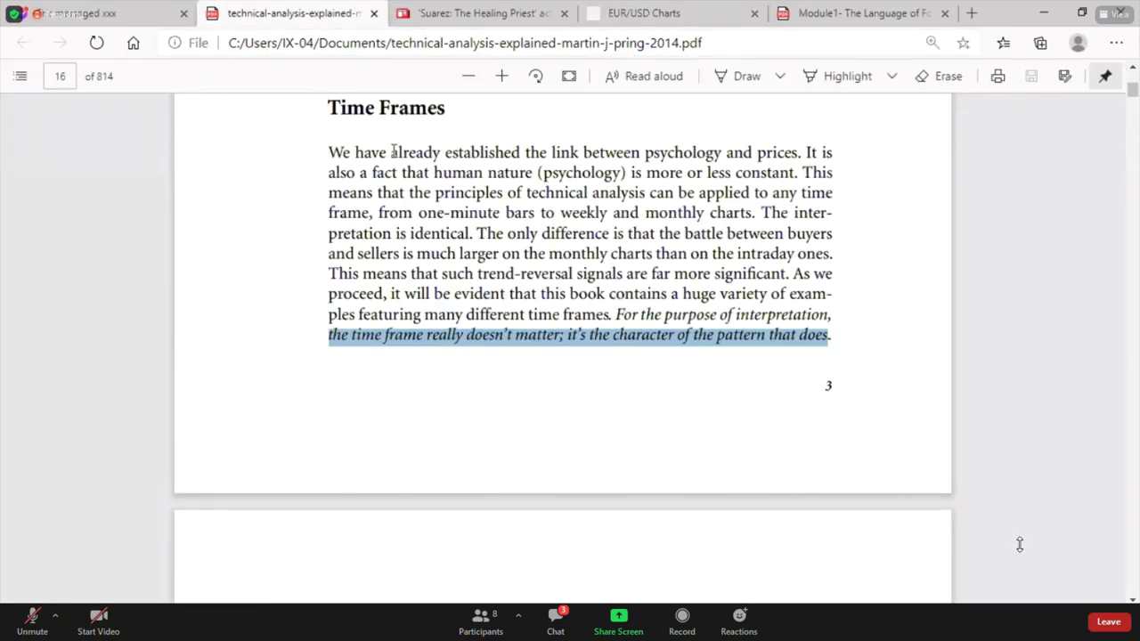
left_click(324, 105)
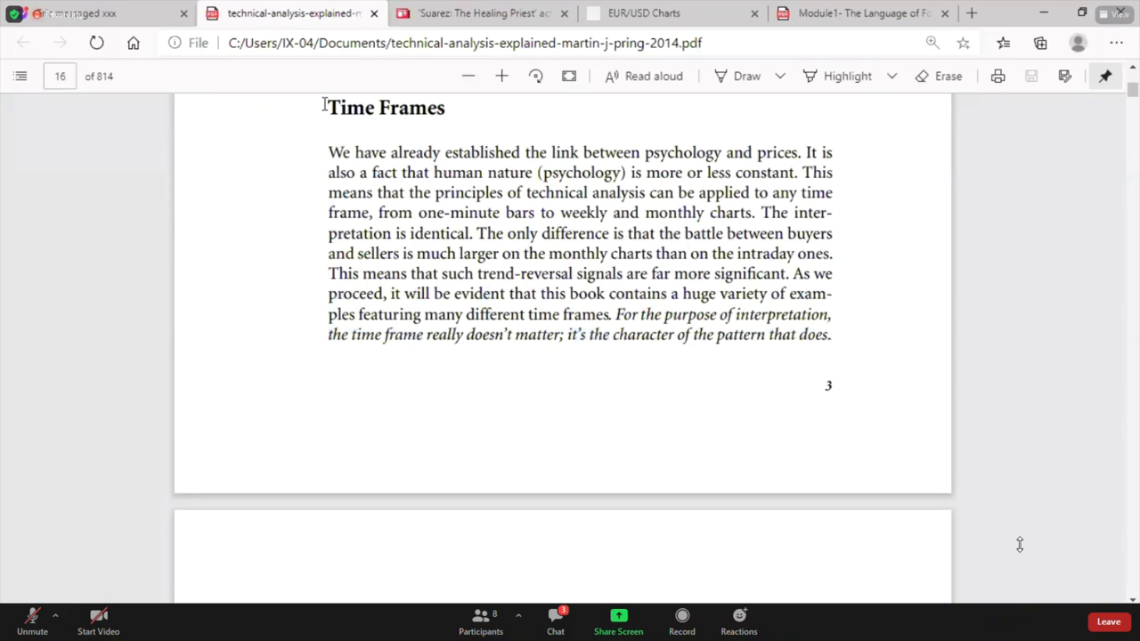
scroll(769, 333, "down", 6)
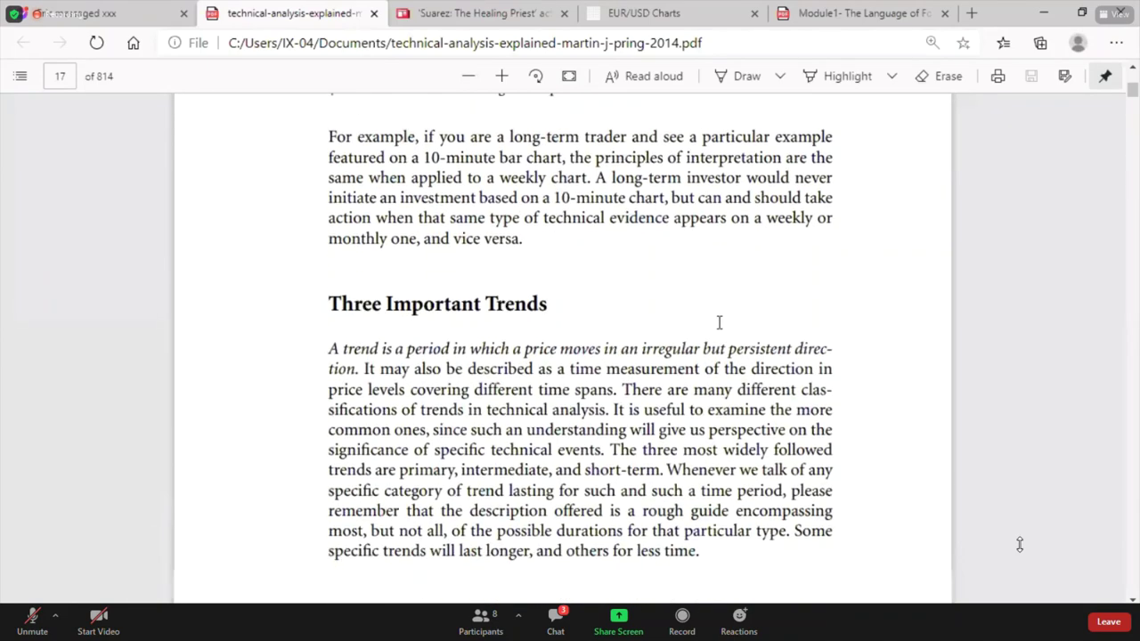
scroll(720, 323, "down", 2)
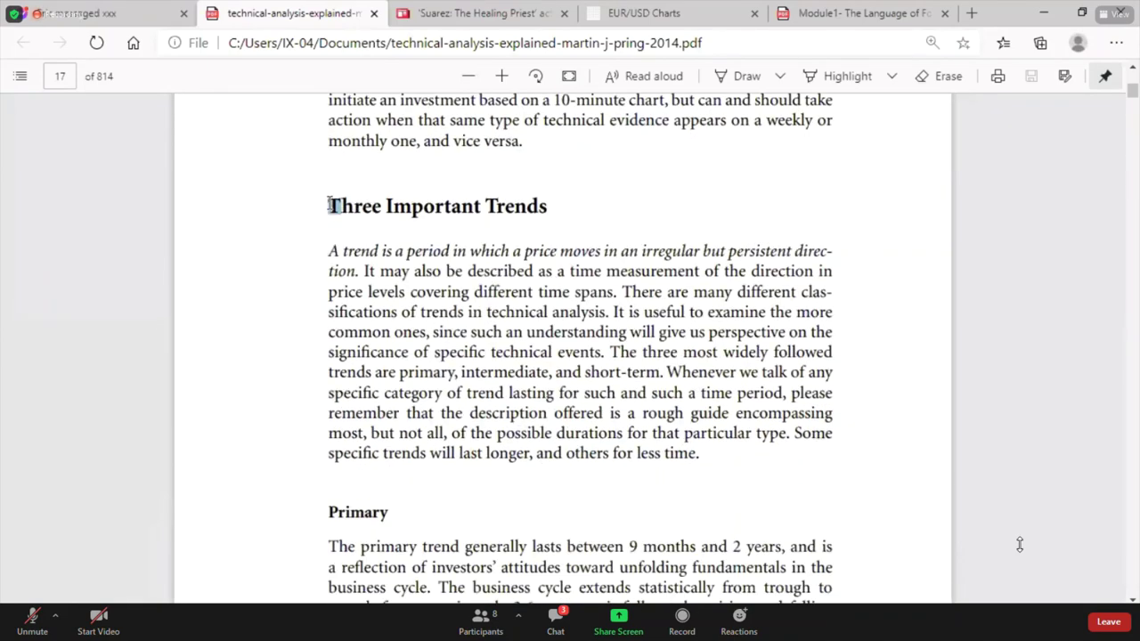
left_click_drag(329, 206, 573, 208)
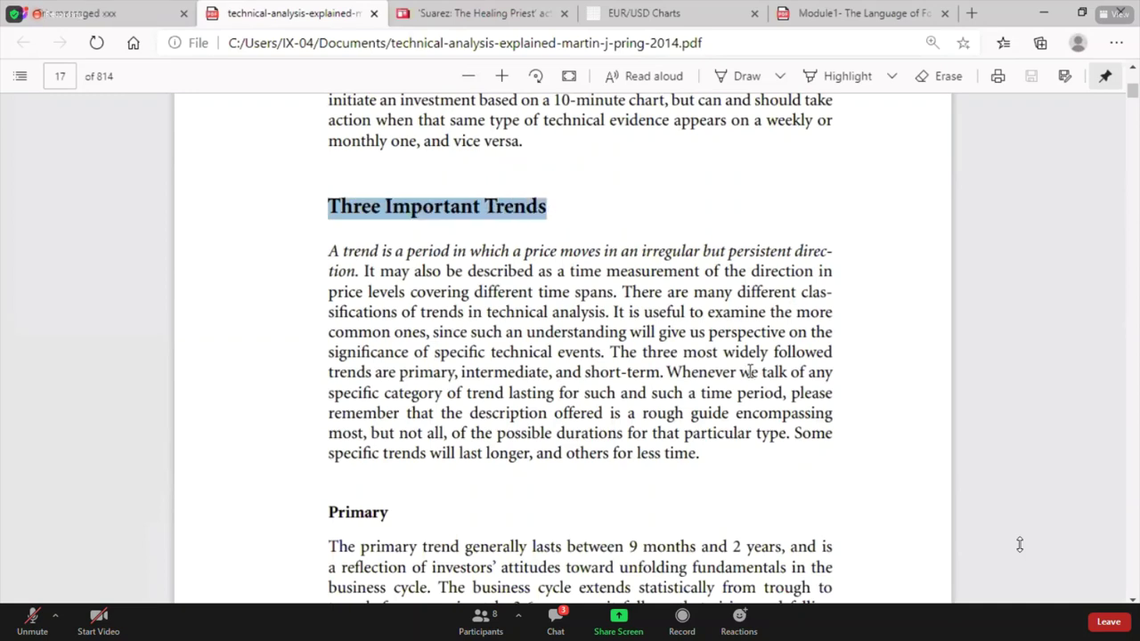
Select the "Primary" heading and the duration "9 months and 2 years" in the paragraph beneath it
scroll(750, 371, "down", 5)
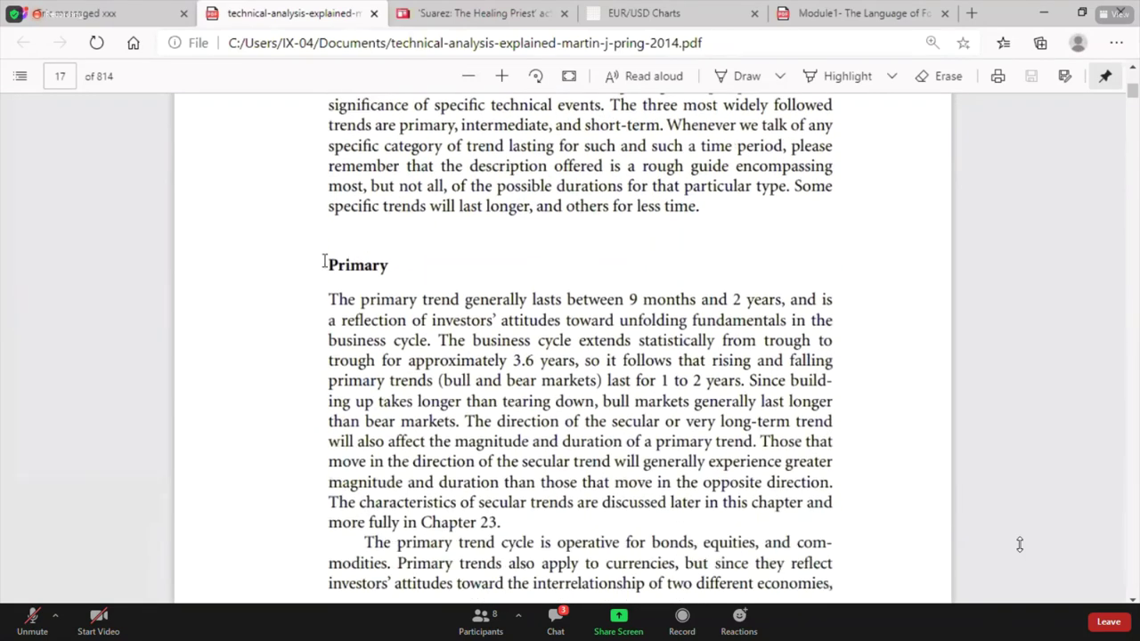
left_click_drag(323, 262, 415, 261)
scroll(670, 338, "down", 3)
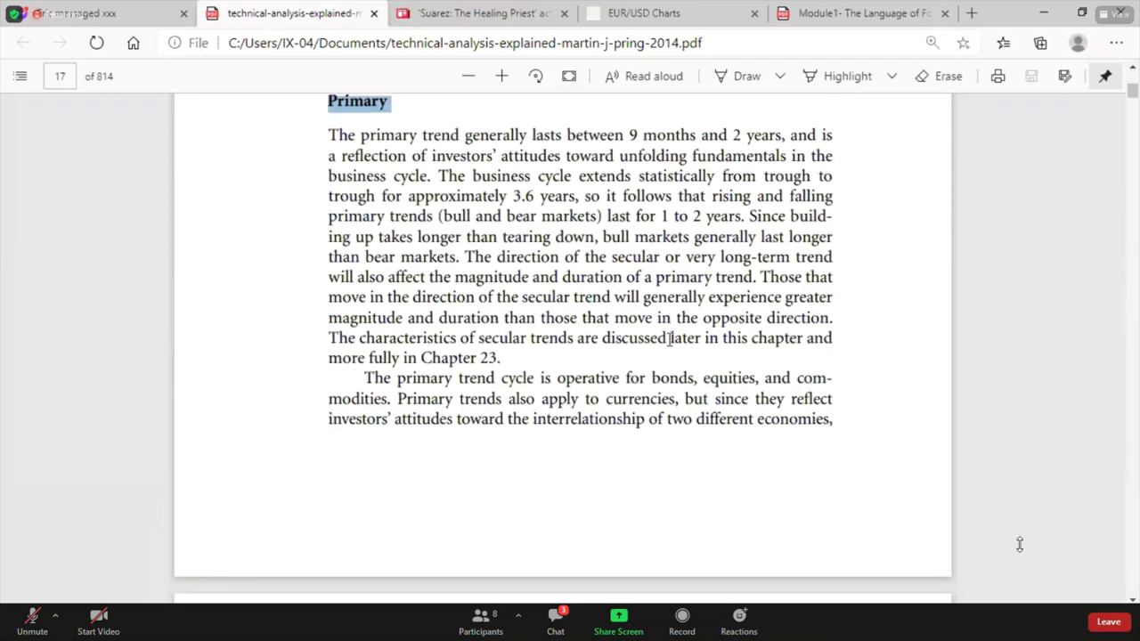
left_click_drag(630, 135, 785, 135)
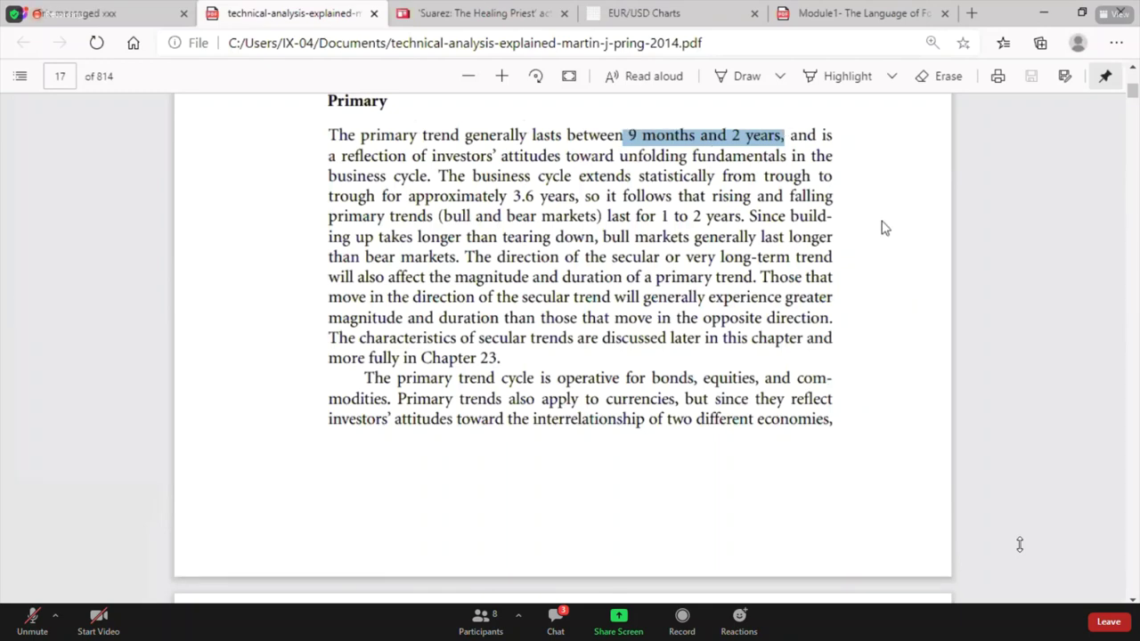
Look through the Intermediate and Short-Term Trends sections on pages 18 and 19
scroll(882, 227, "down", 9)
scroll(882, 227, "down", 4)
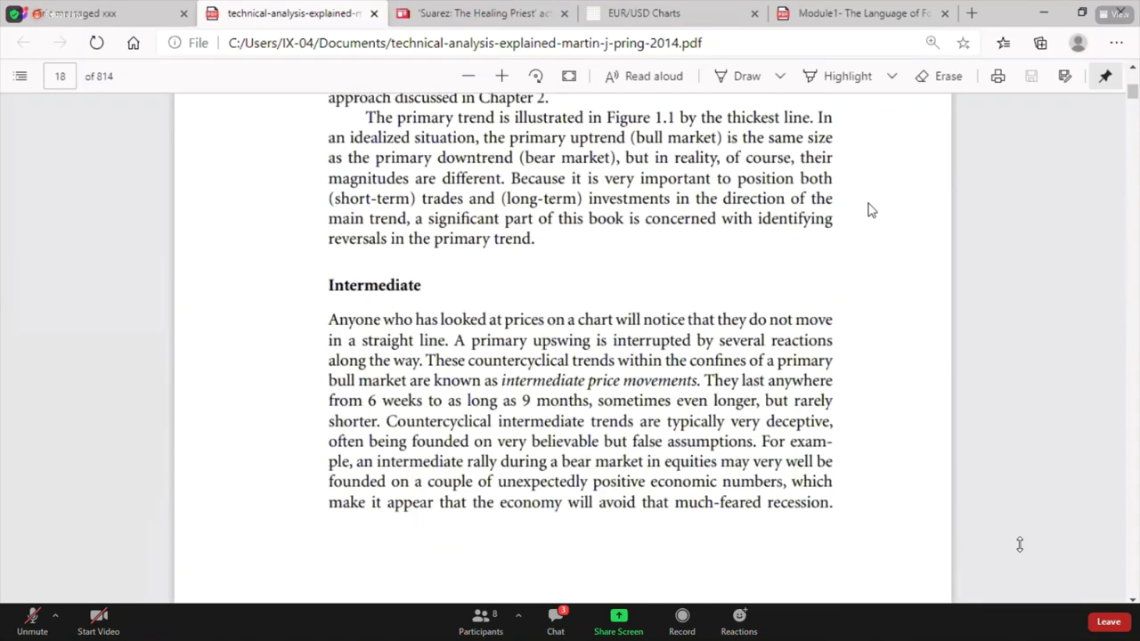
scroll(871, 210, "down", 7)
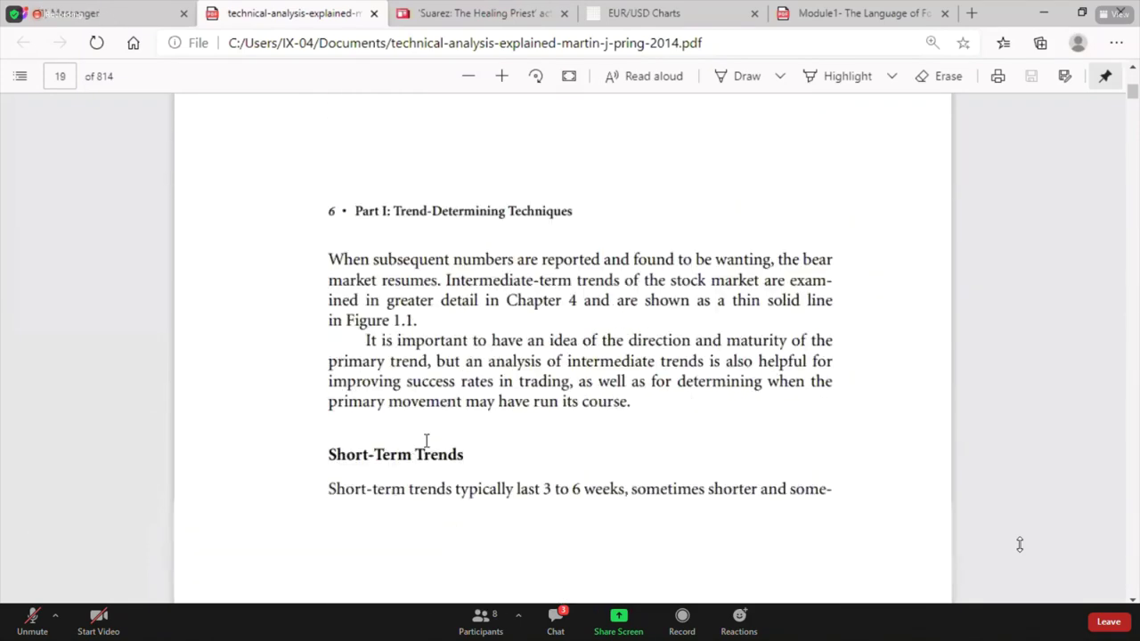
scroll(427, 442, "down", 2)
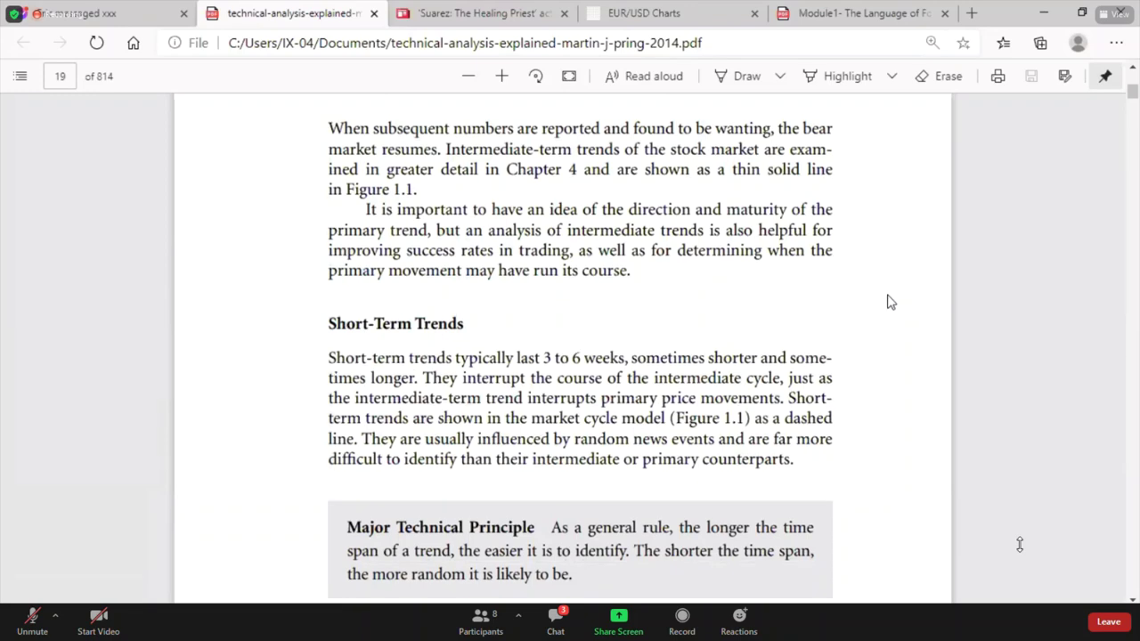
Return to page 18 and examine Figure 1.1, The Market Cycle Model, with the Intermediate section below it
scroll(885, 303, "up", 4)
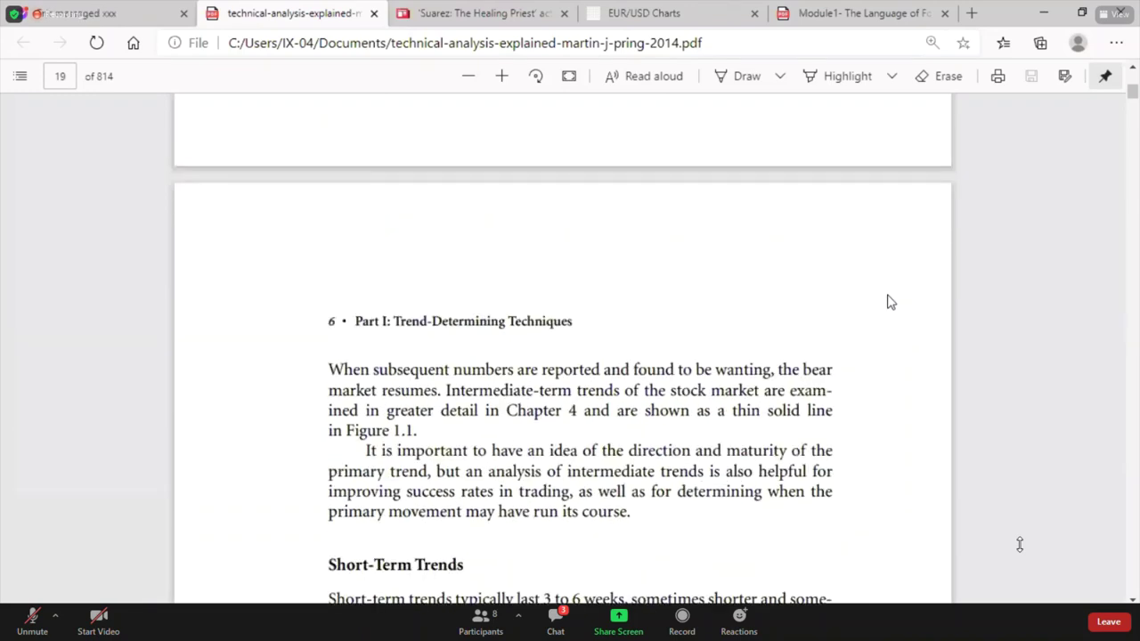
scroll(886, 303, "up", 7)
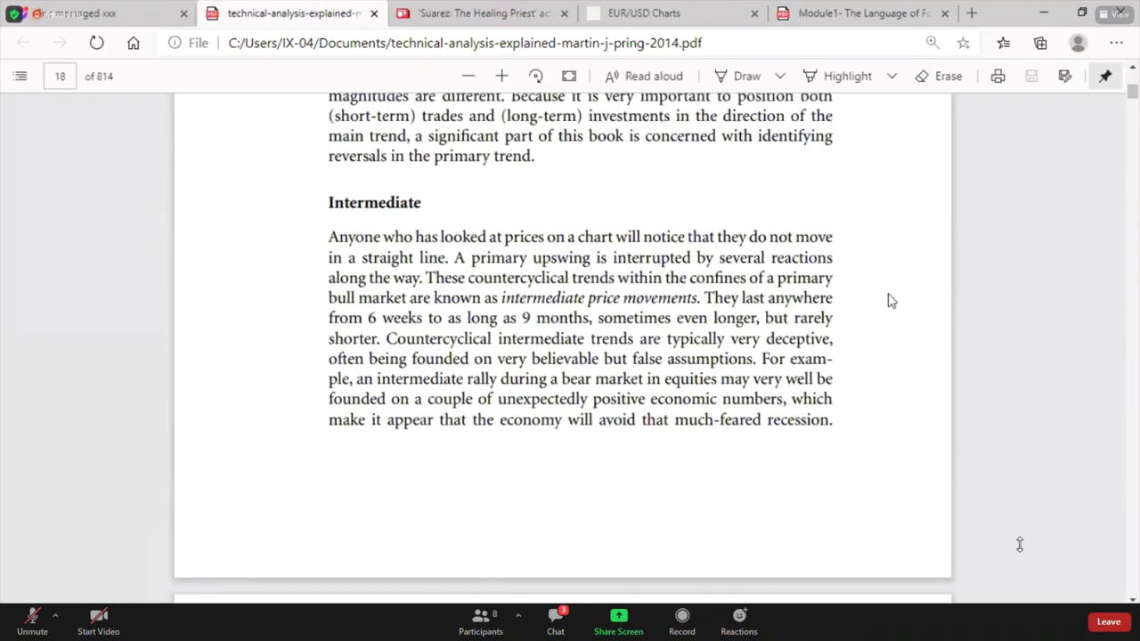
scroll(886, 301, "up", 6)
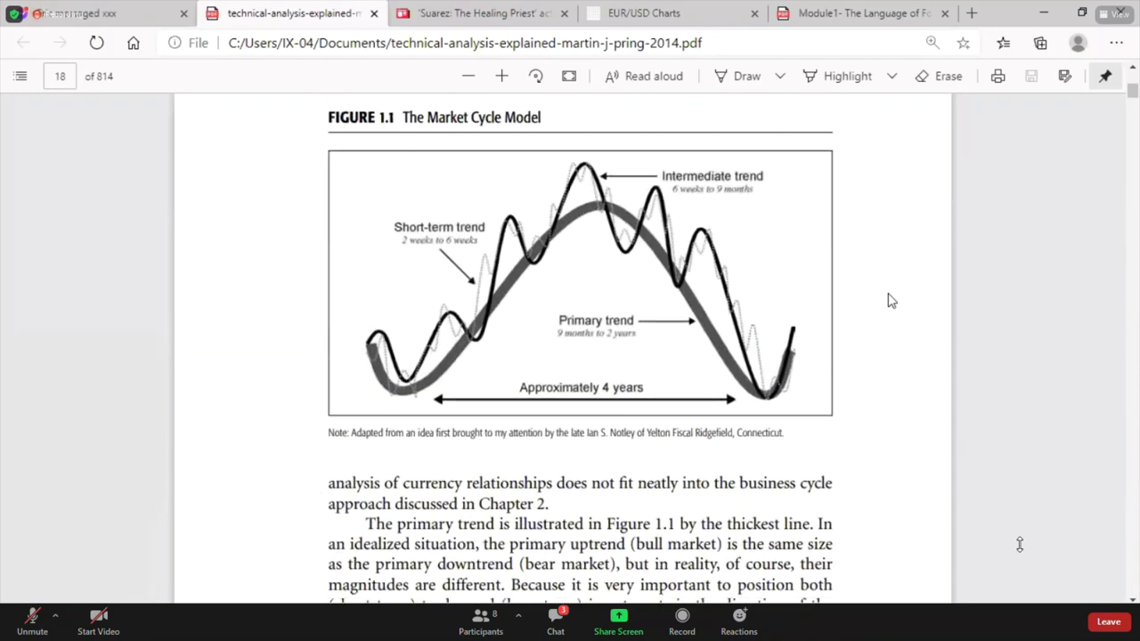
scroll(887, 301, "down", 2)
scroll(886, 301, "up", 4)
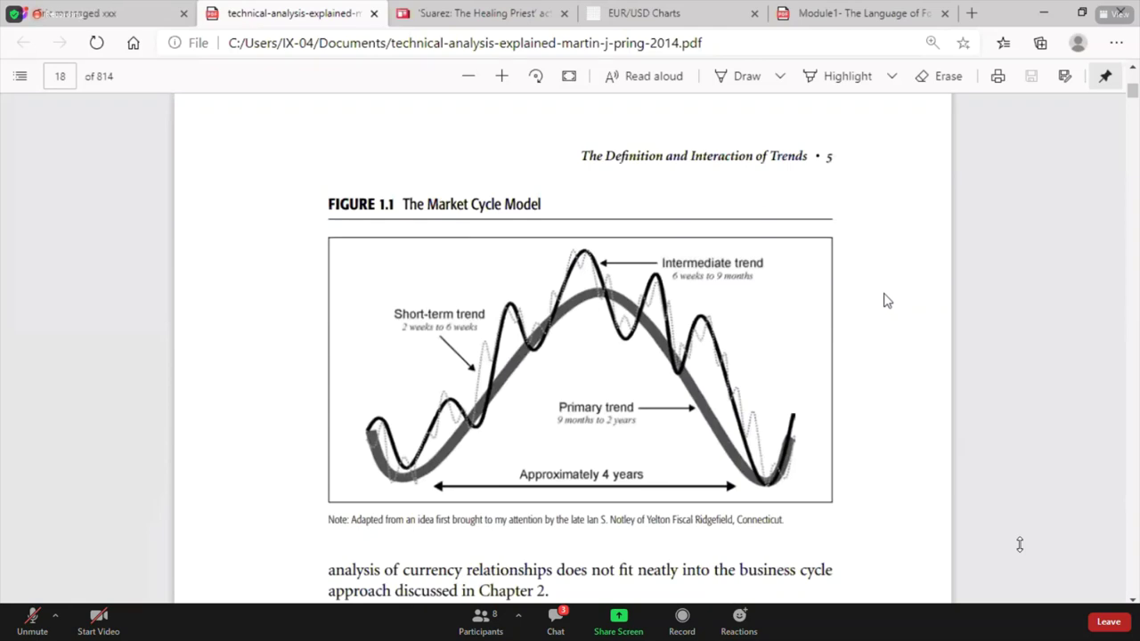
scroll(884, 301, "down", 2)
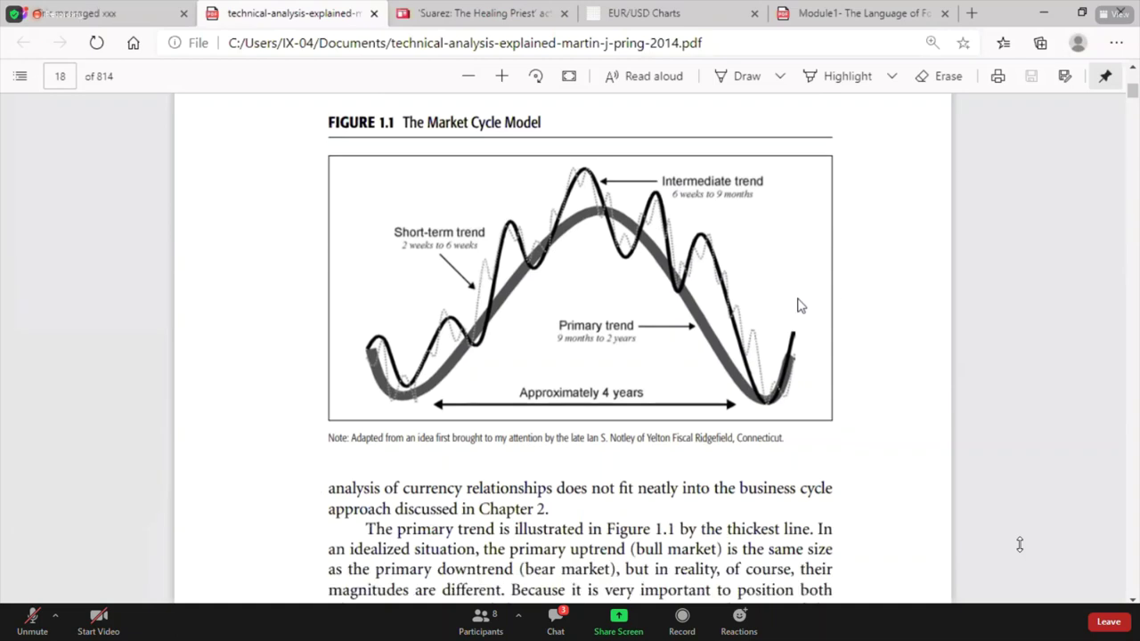
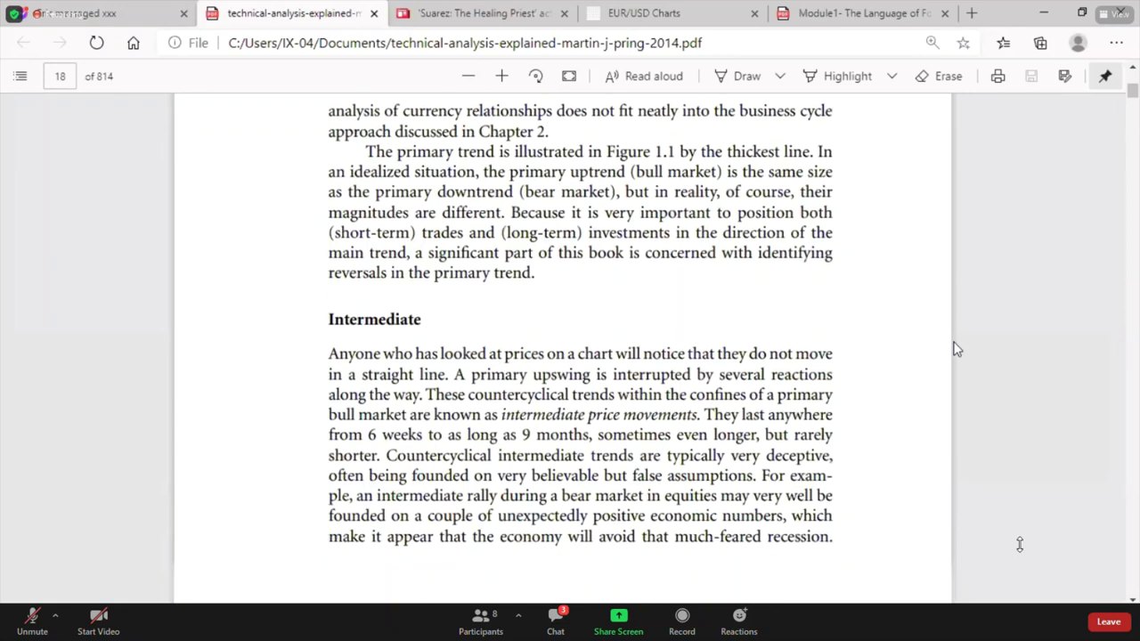
scroll(952, 349, "up", 3)
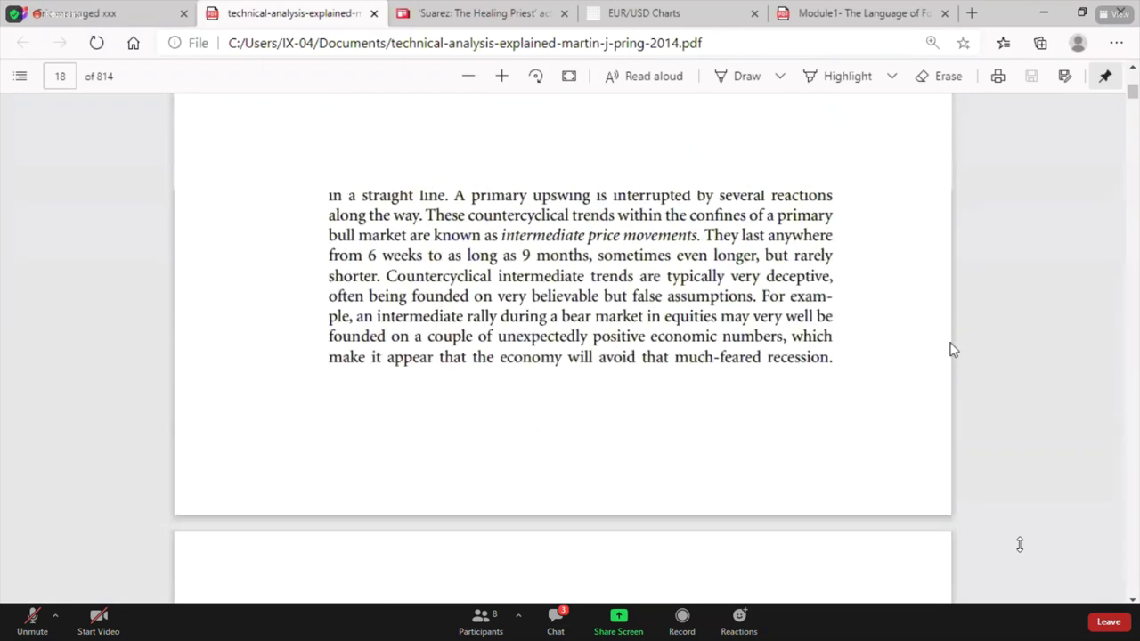
Switch to the EUR/USD Charts page, expand the USD/JPY chart to full screen, and view more of its hourly bars
left_click(658, 14)
scroll(725, 308, "down", 2)
scroll(725, 307, "up", 2)
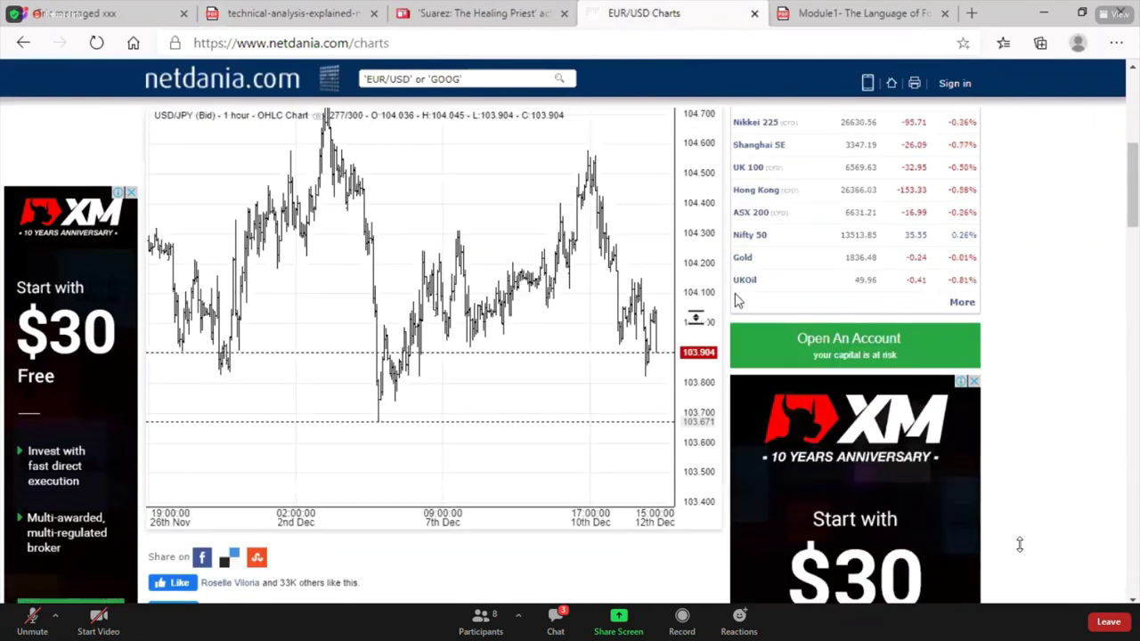
left_click(510, 133)
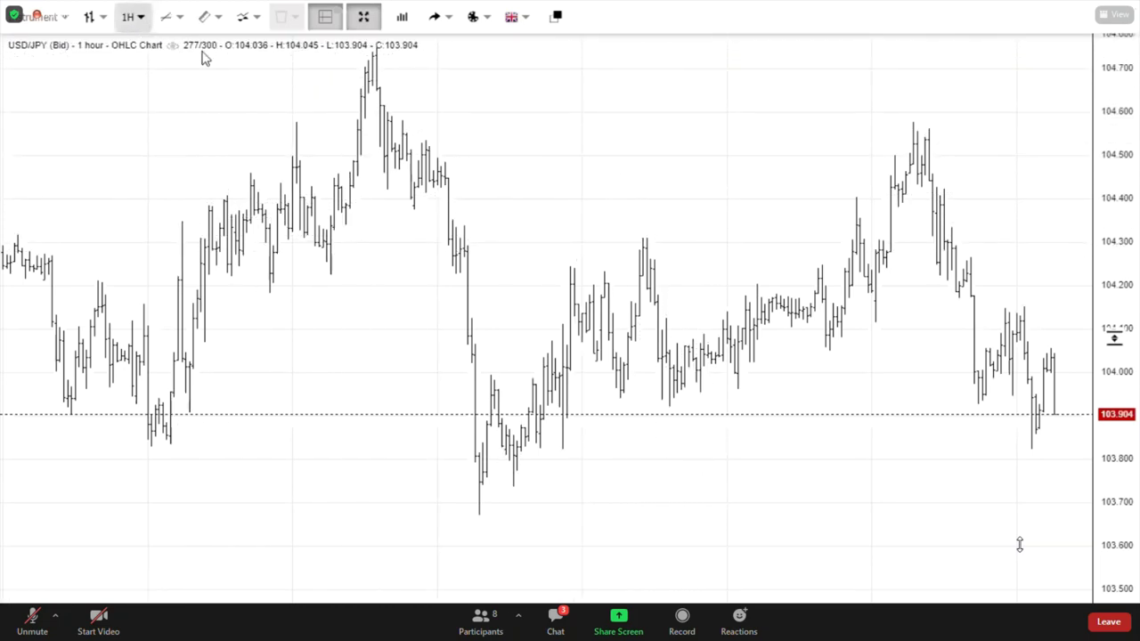
scroll(717, 216, "down", 2)
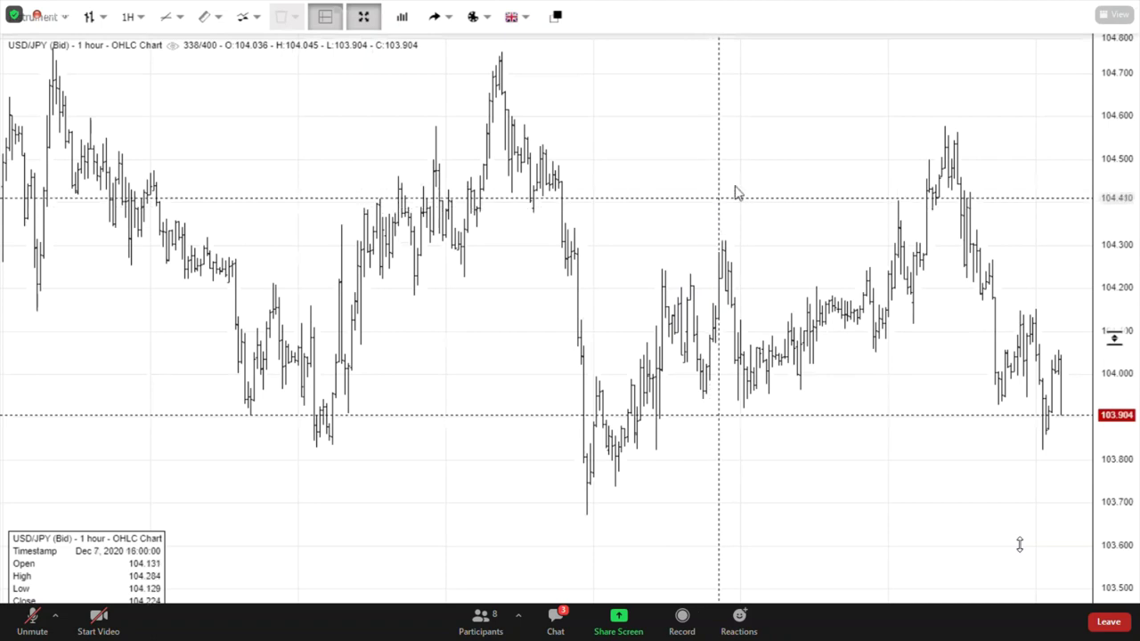
left_click_drag(725, 139, 616, 134)
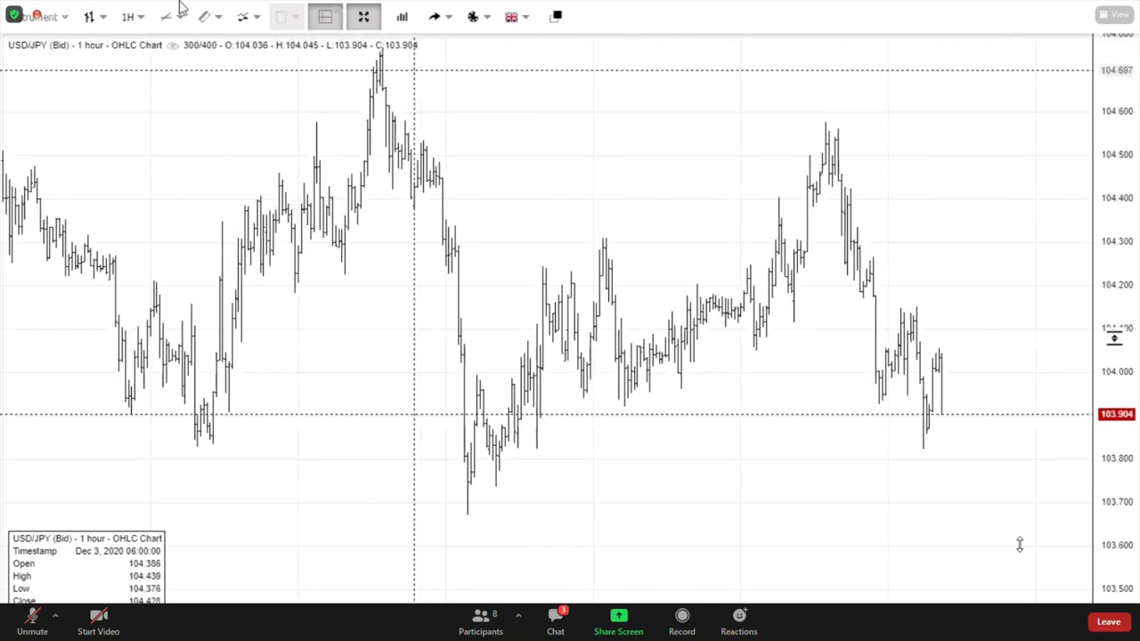
Set the chart's time frame to Daily, examine the longer price history around the trendlines, and exit full screen
left_click(132, 17)
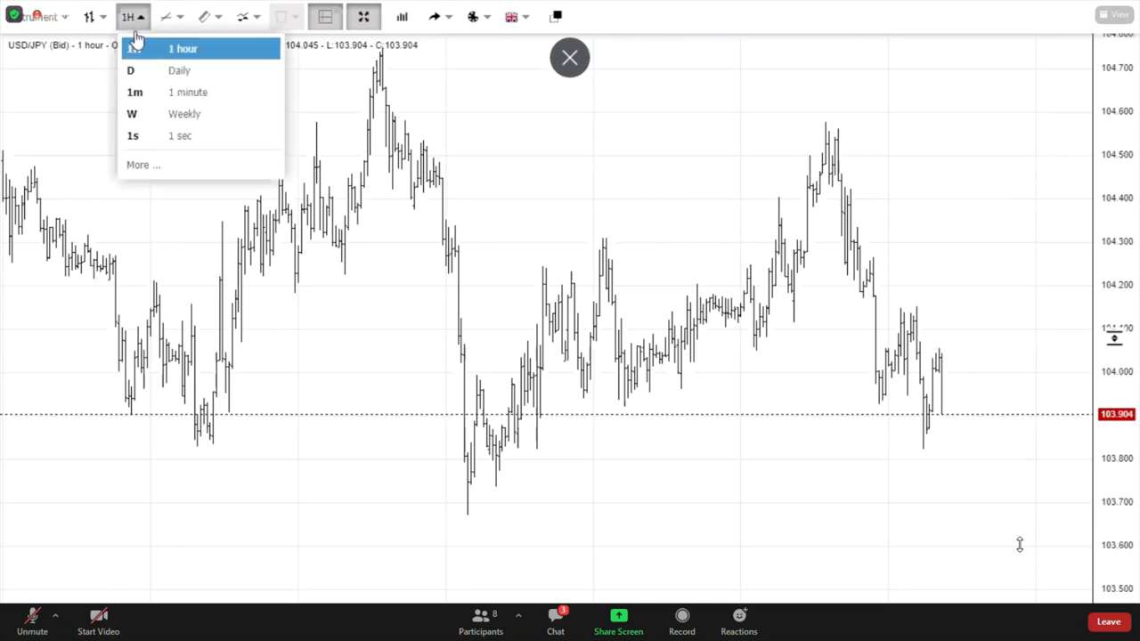
left_click(149, 71)
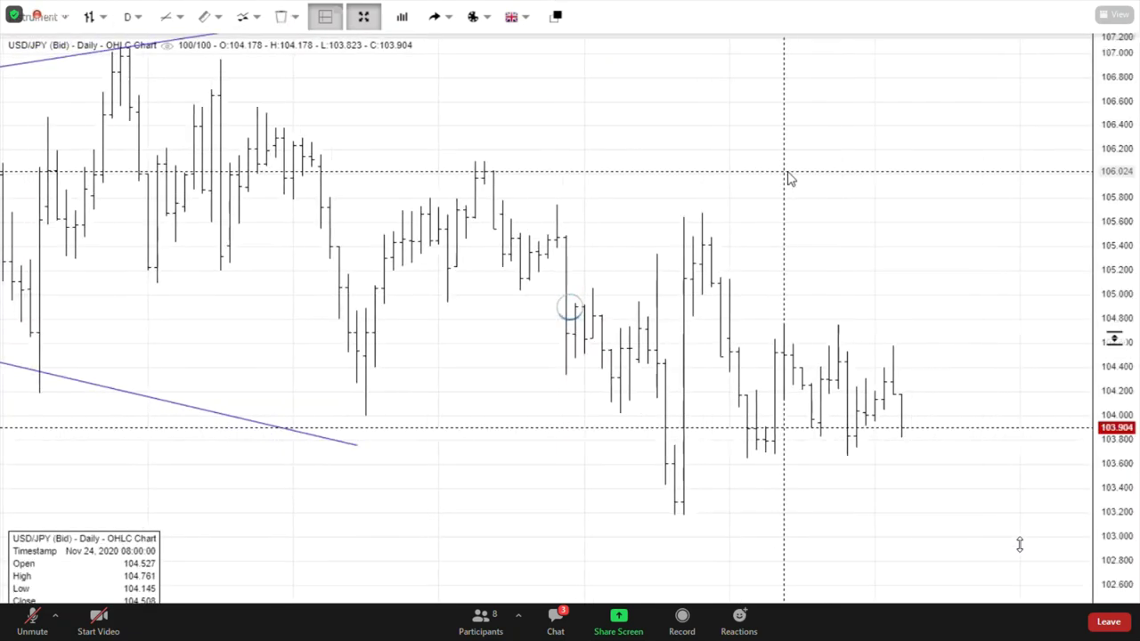
scroll(788, 178, "down", 3)
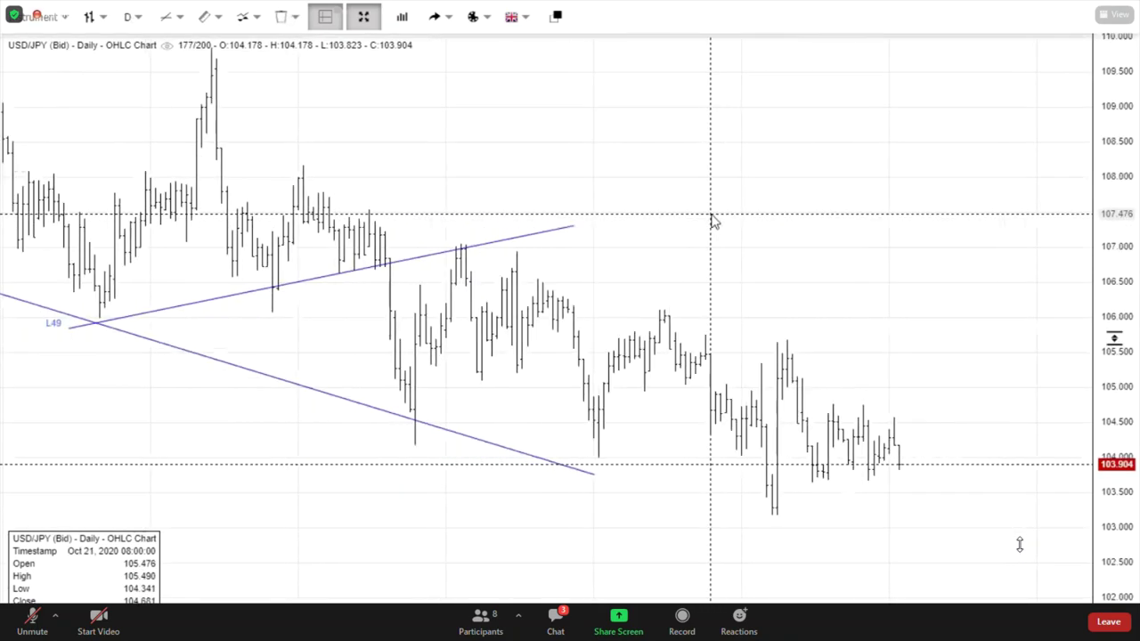
left_click_drag(771, 244, 712, 134)
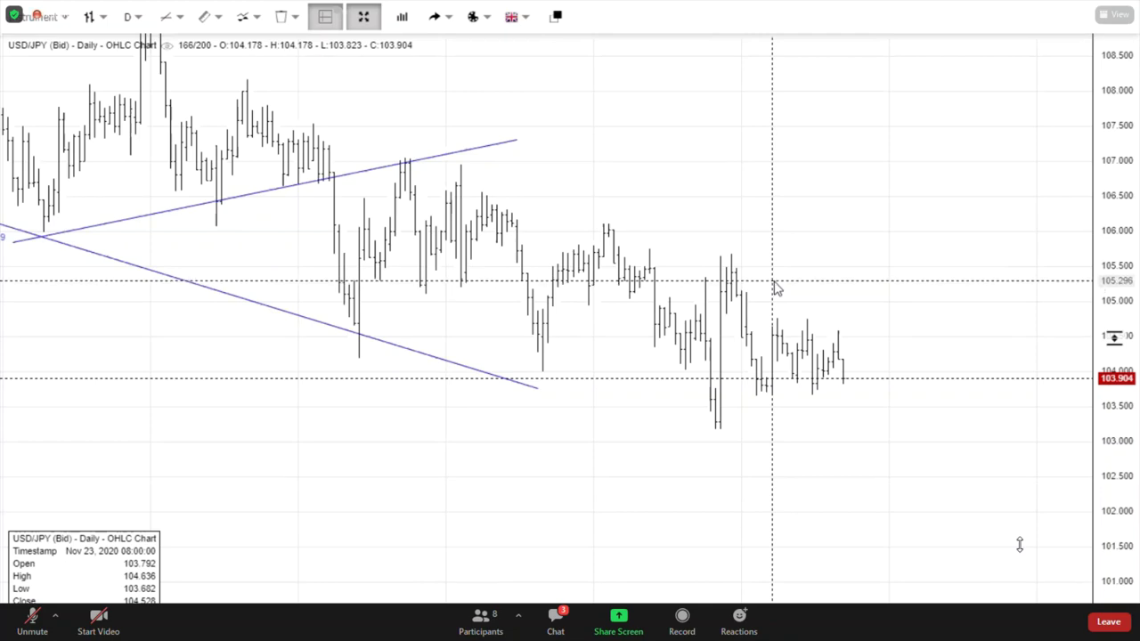
scroll(707, 184, "down", 2)
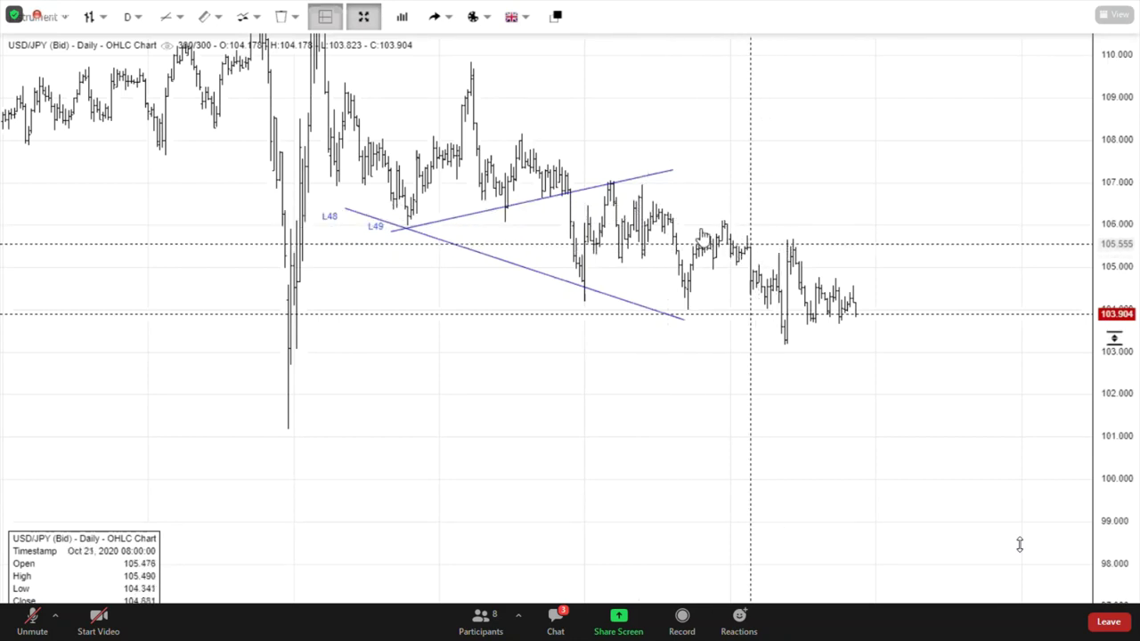
left_click(364, 16)
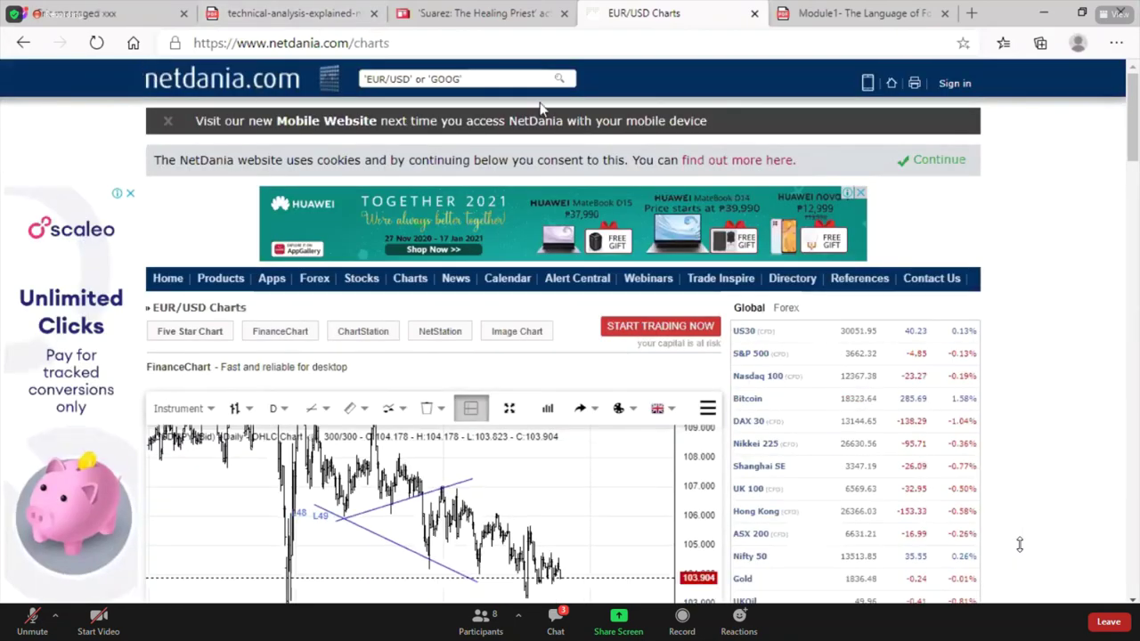
Switch to the forex101 coure outline workbook in Excel and enter "24 hrs" in cell F13
scroll(702, 285, "down", 3)
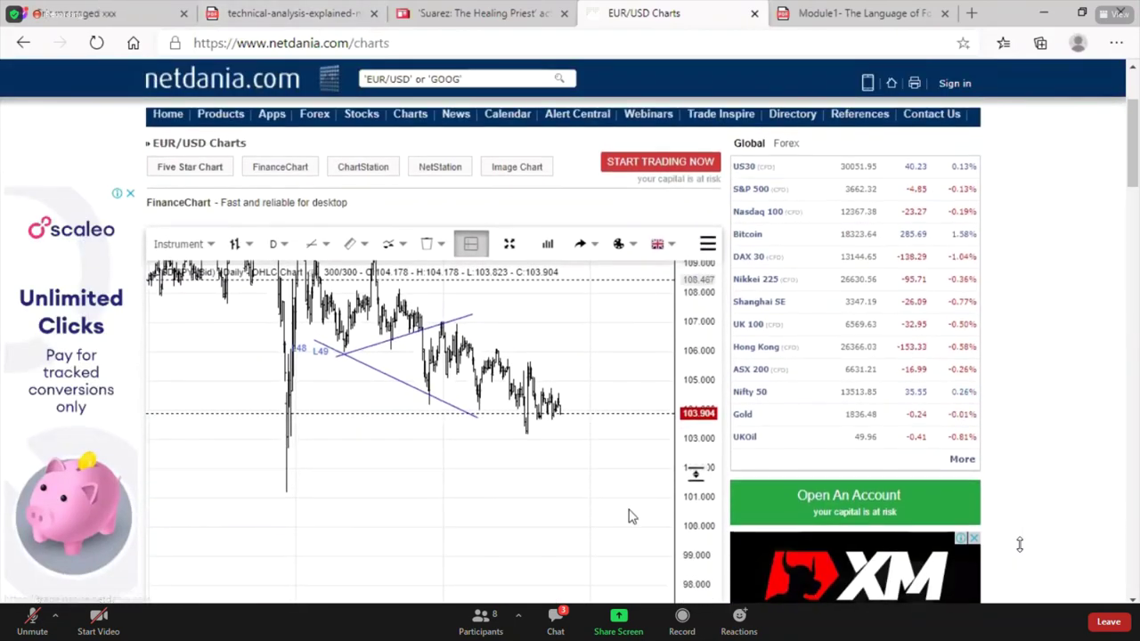
mouse_move(427, 622)
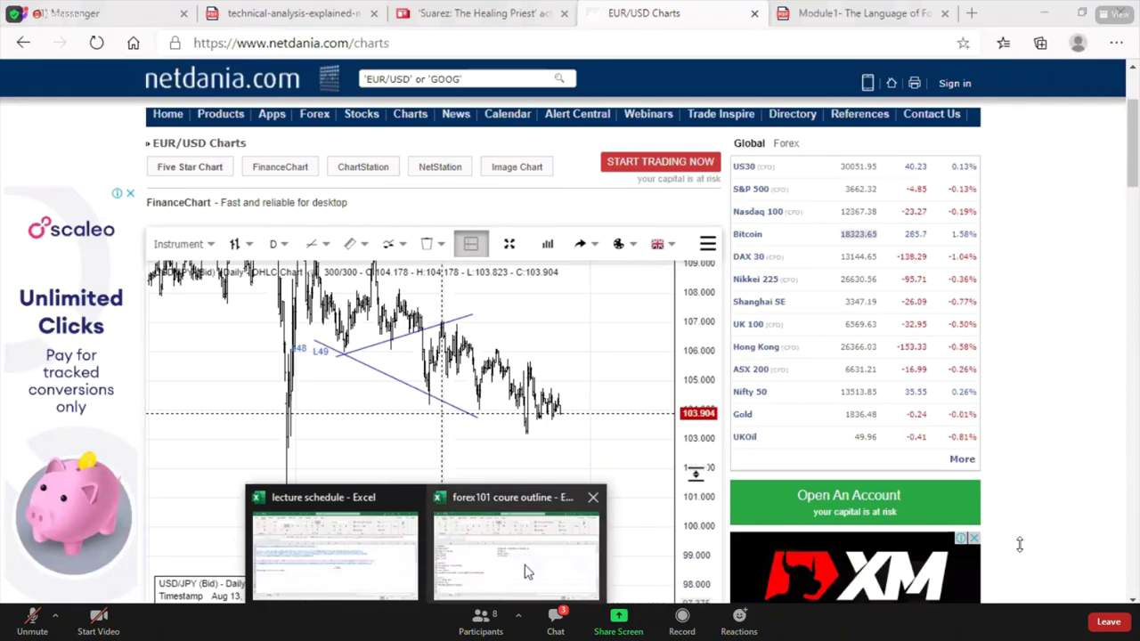
left_click(534, 572)
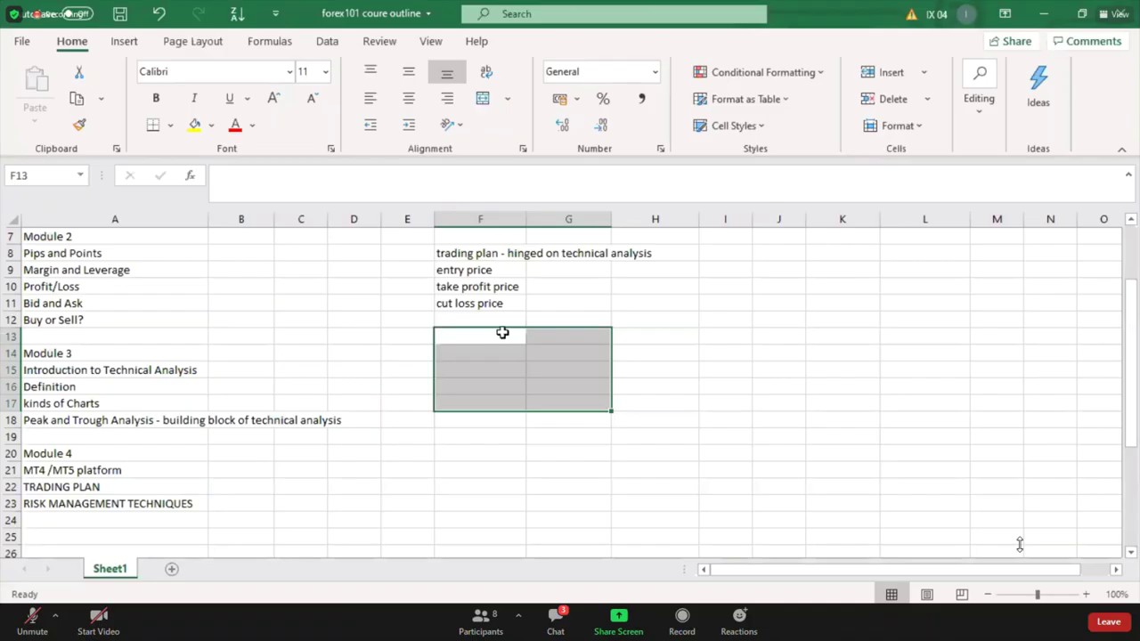
left_click(502, 331)
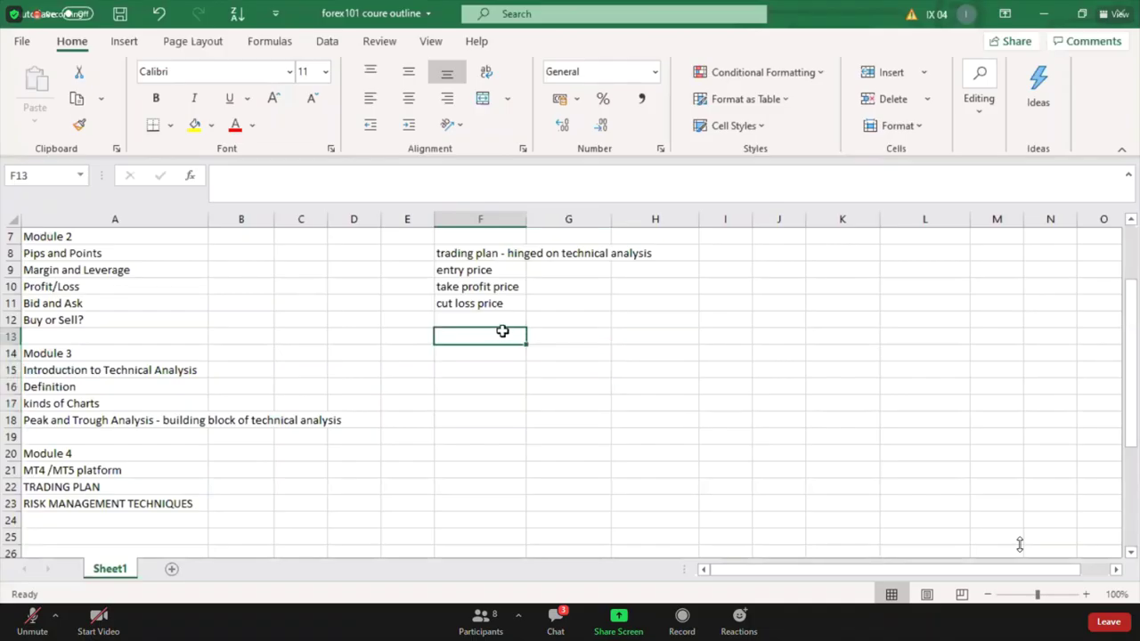
type("24 hrs")
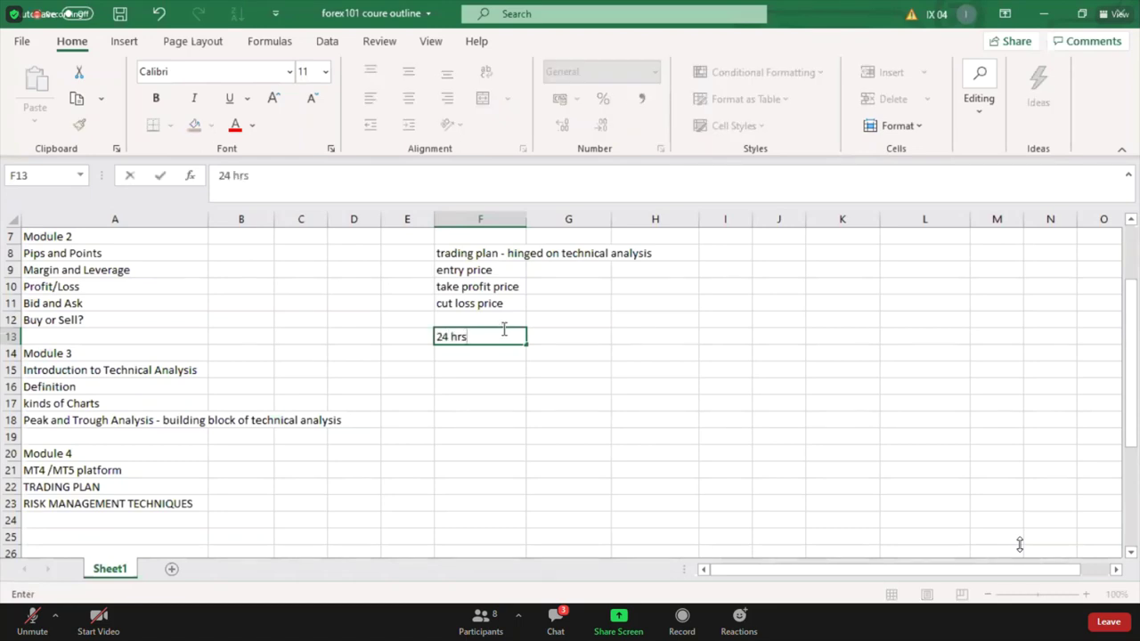
left_click(549, 335)
Enter "factor of 4 to 6" in cell G12, correcting the misspelled first word
left_click(551, 319)
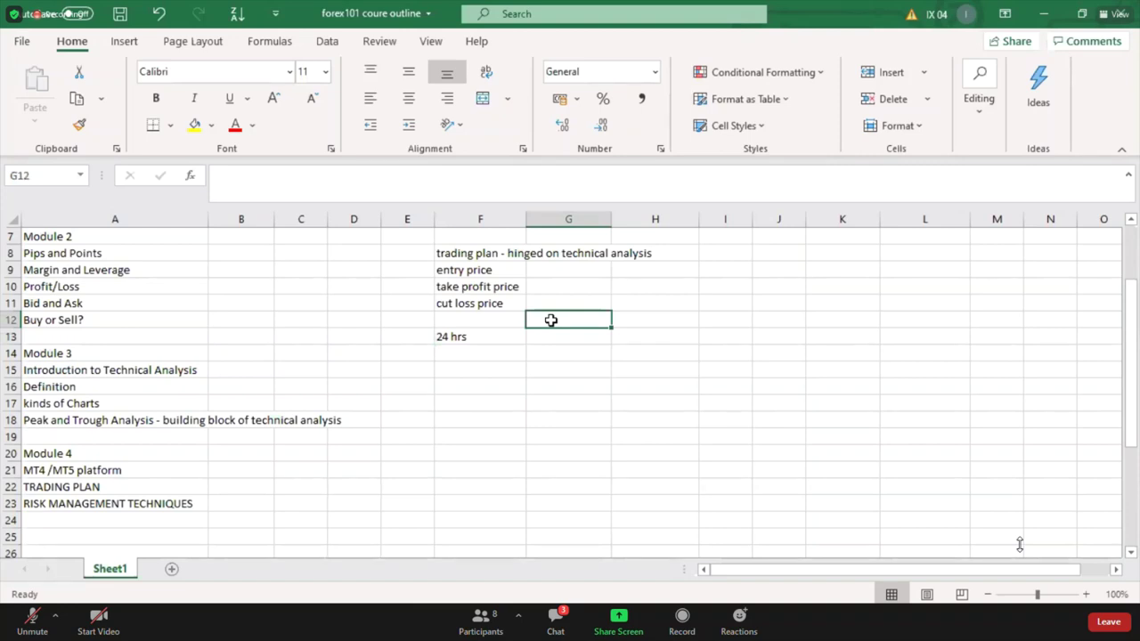
type("f")
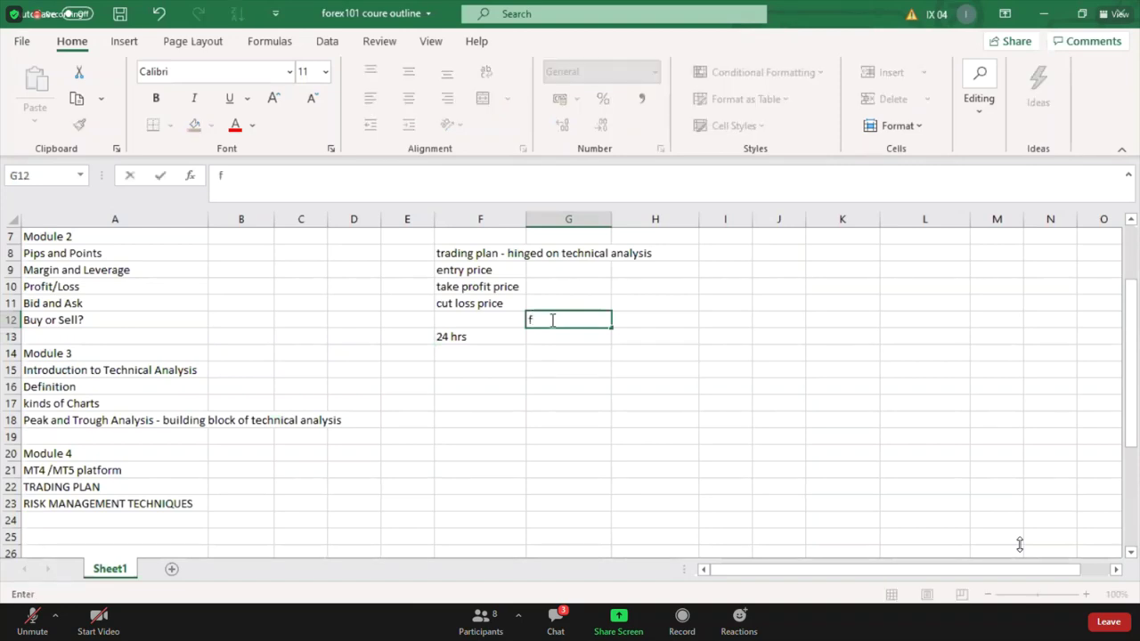
type("avctor o")
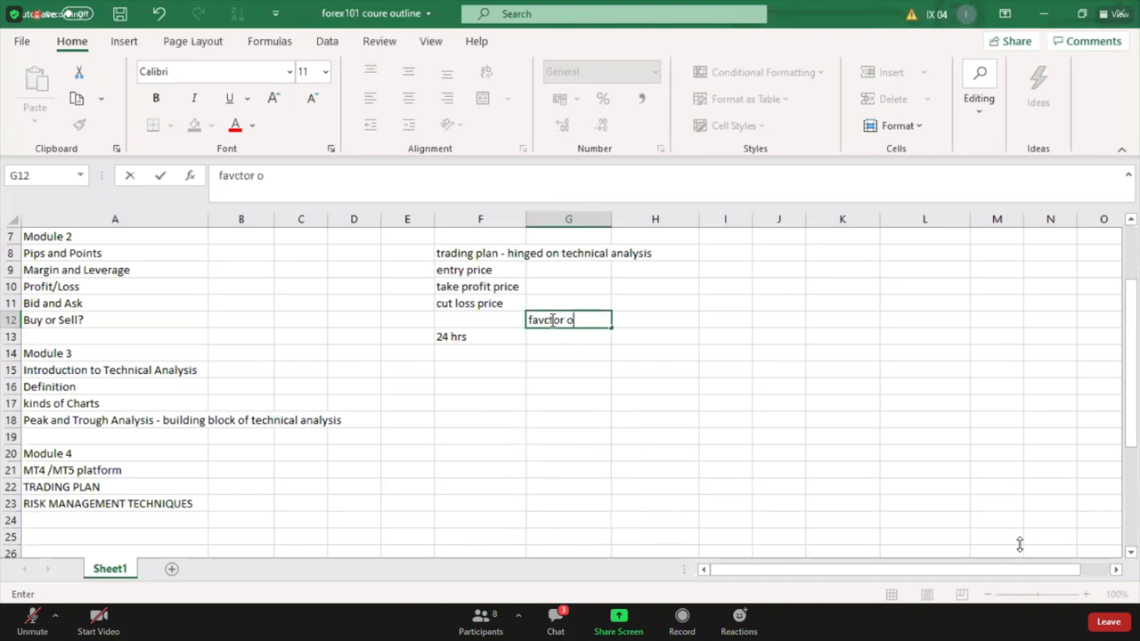
type("f 4 to 6")
left_click(485, 336)
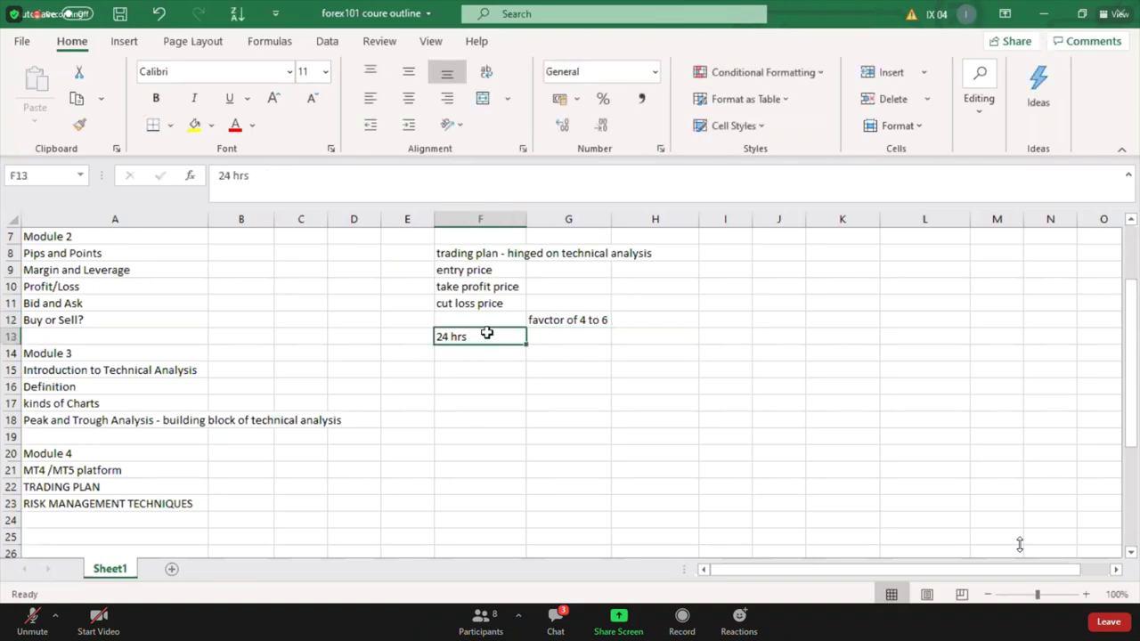
left_click(415, 340)
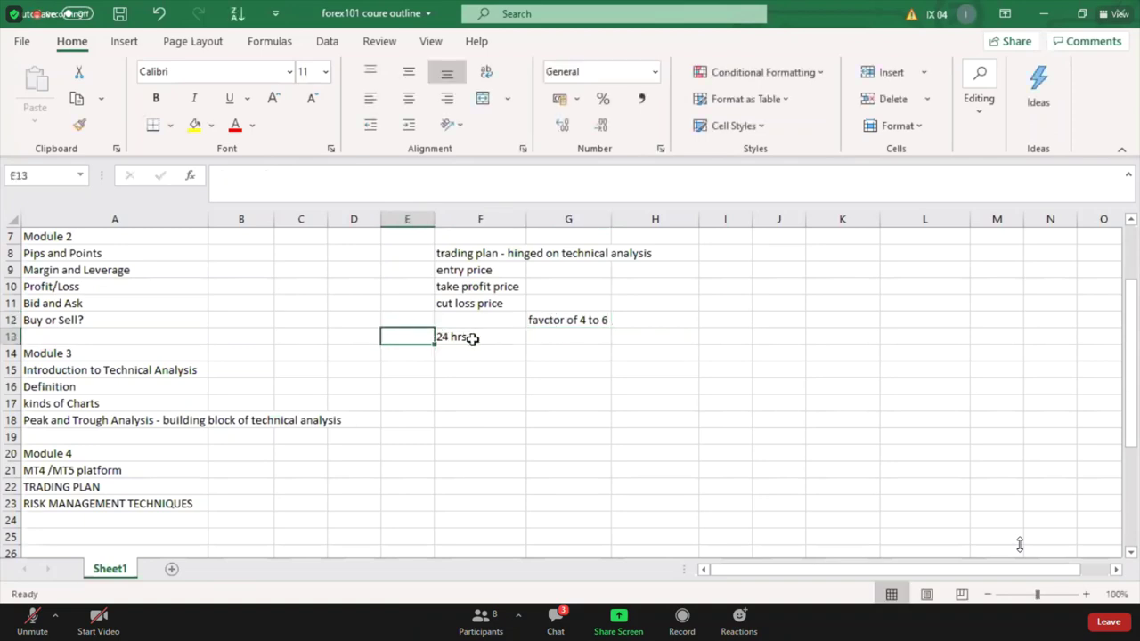
left_click(510, 338)
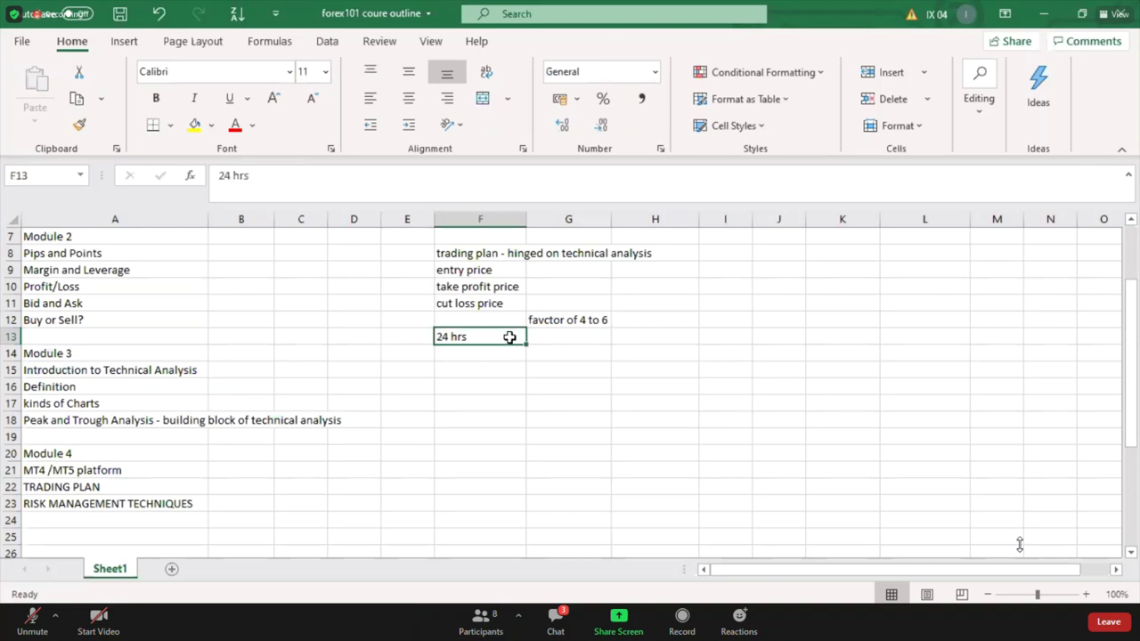
left_click(533, 318)
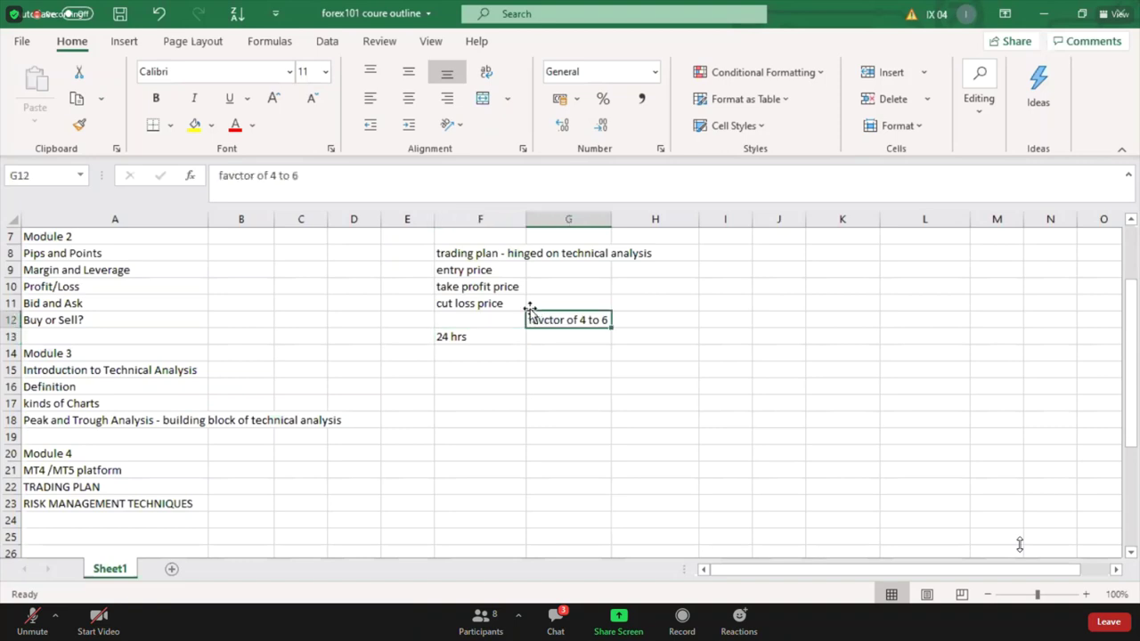
left_click(234, 176)
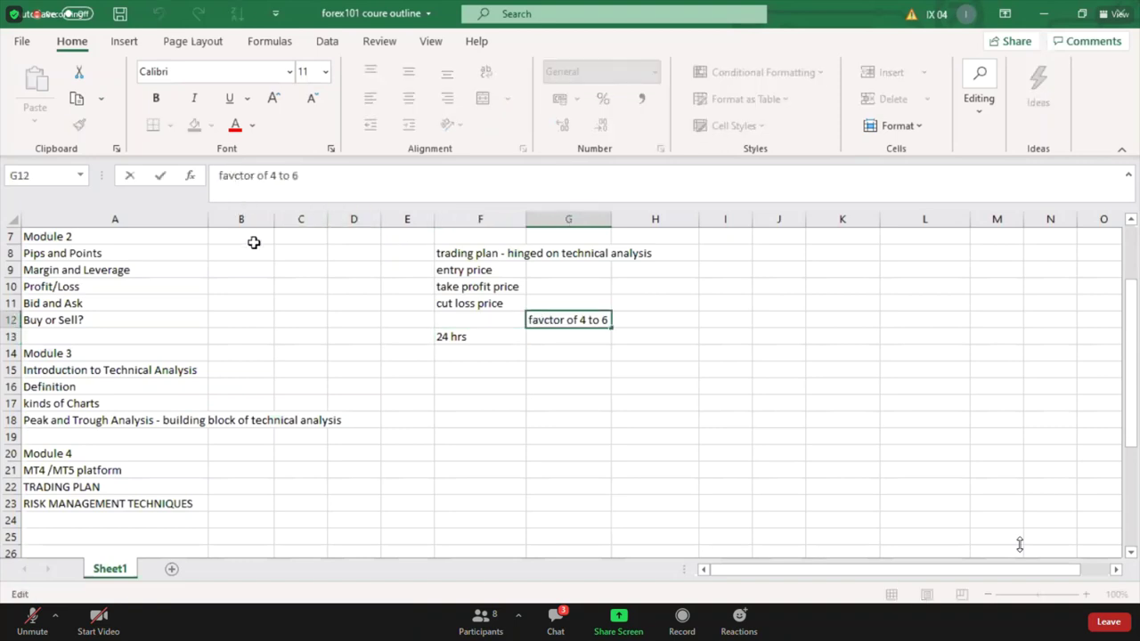
key("BackSpace")
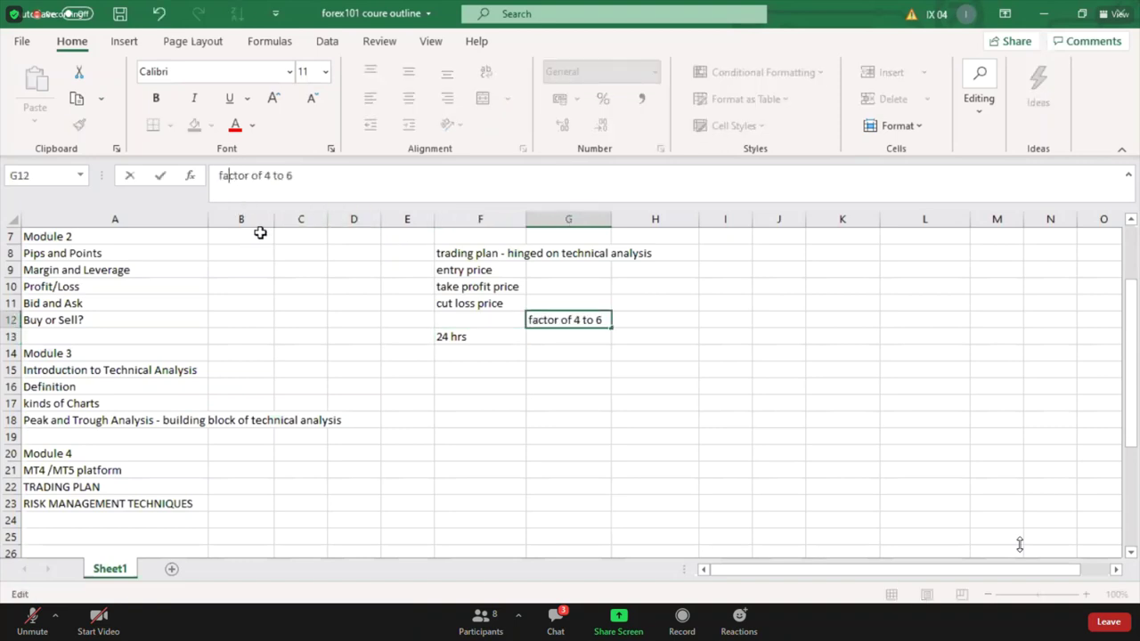
Label the 24 hrs entry by entering "daily" in cell E13
left_click(415, 334)
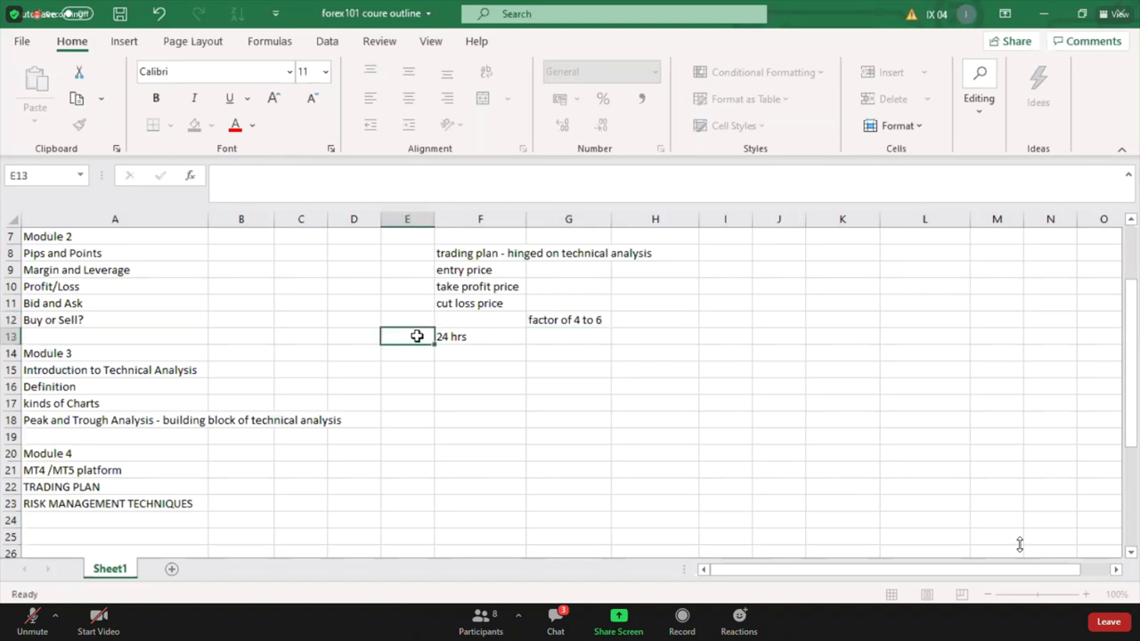
type("dail")
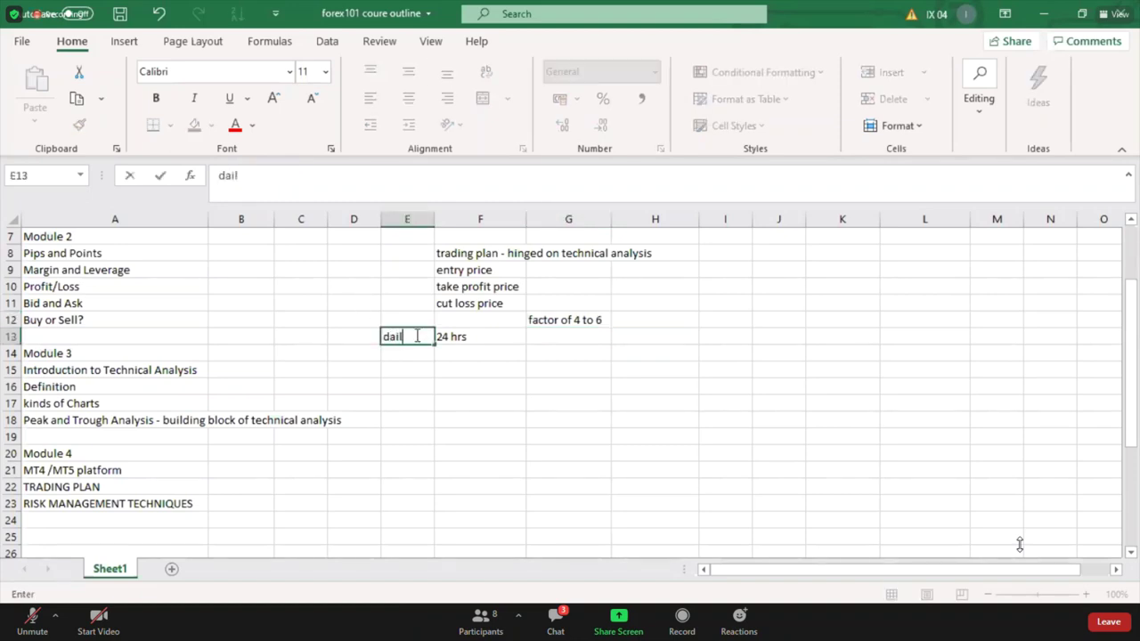
type("y")
left_click(559, 339)
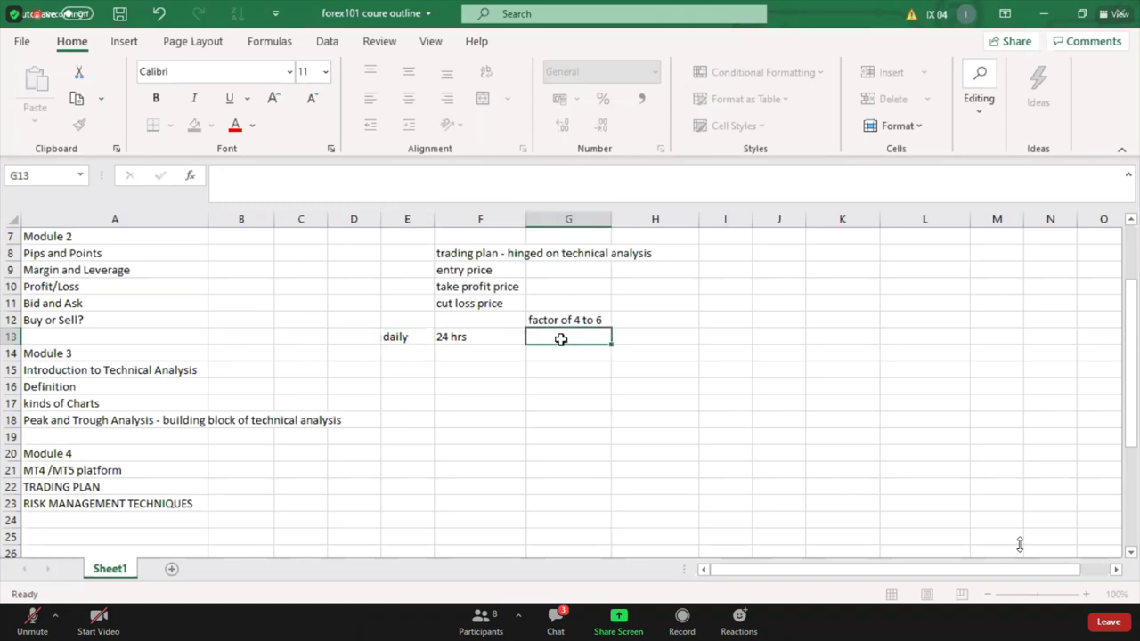
Enter 6 in cell G13, under the factor of 4 to 6 heading
left_click(462, 340)
left_click(577, 318)
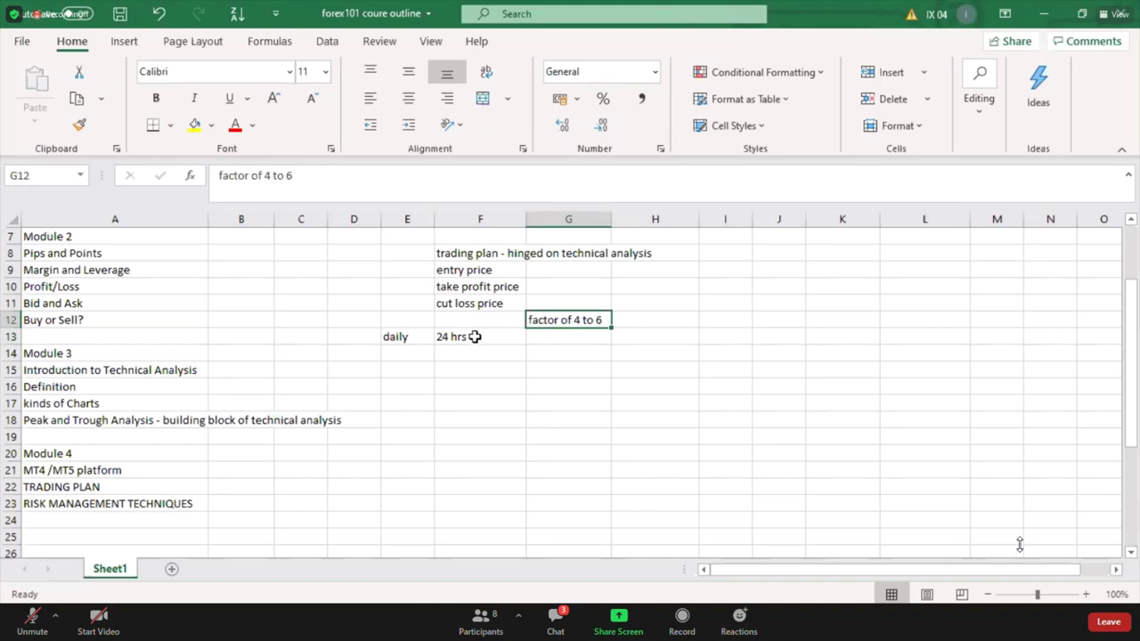
left_click(558, 339)
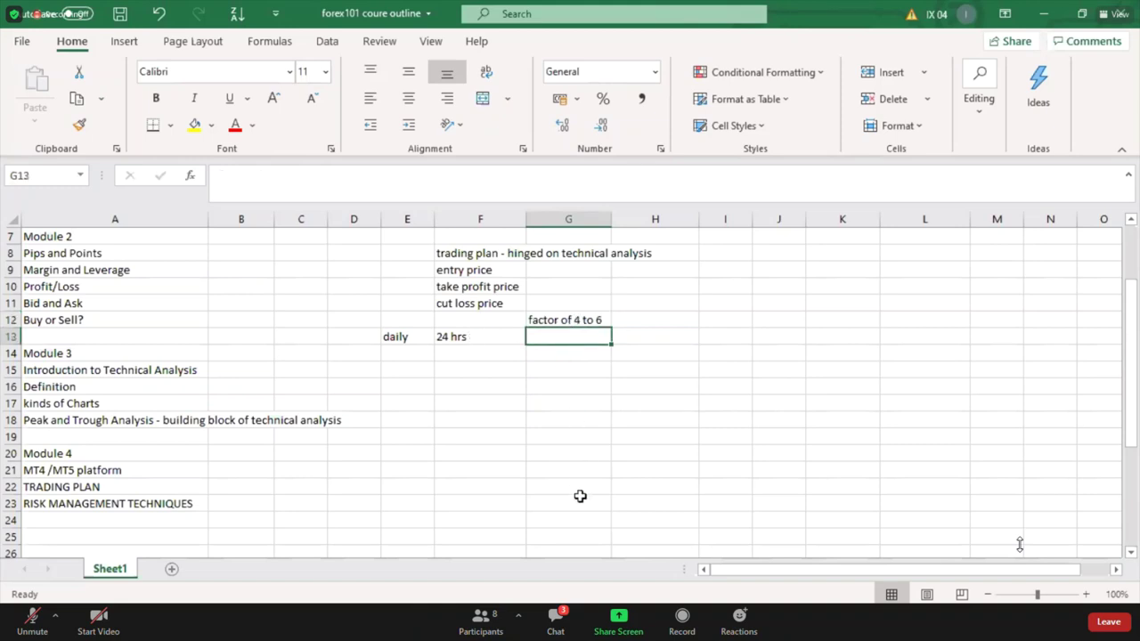
type("6")
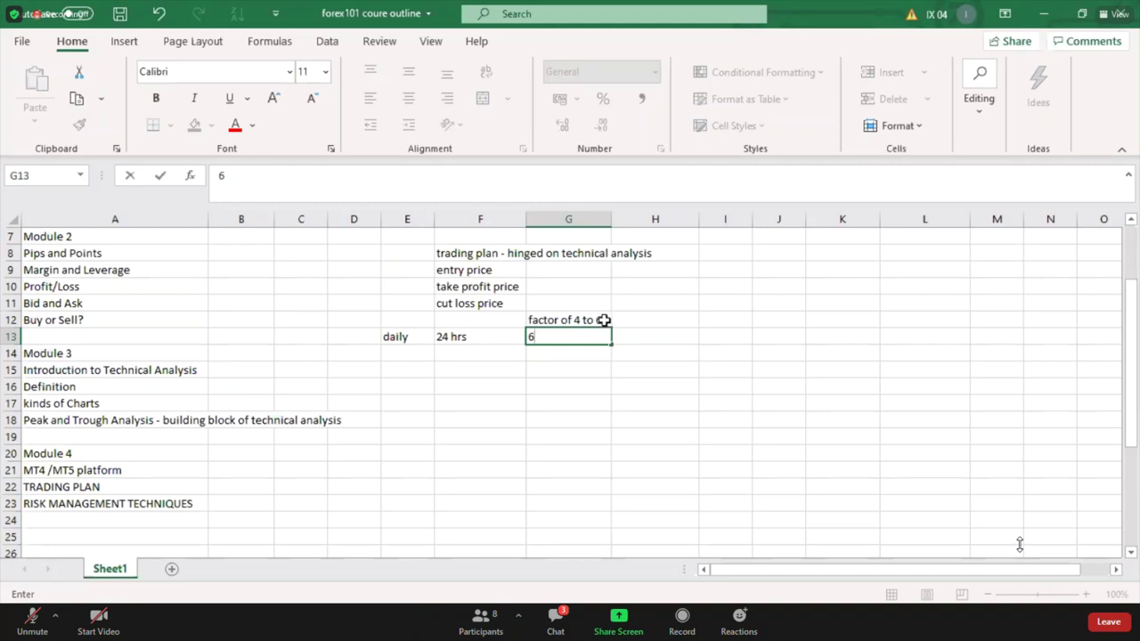
left_click(466, 336)
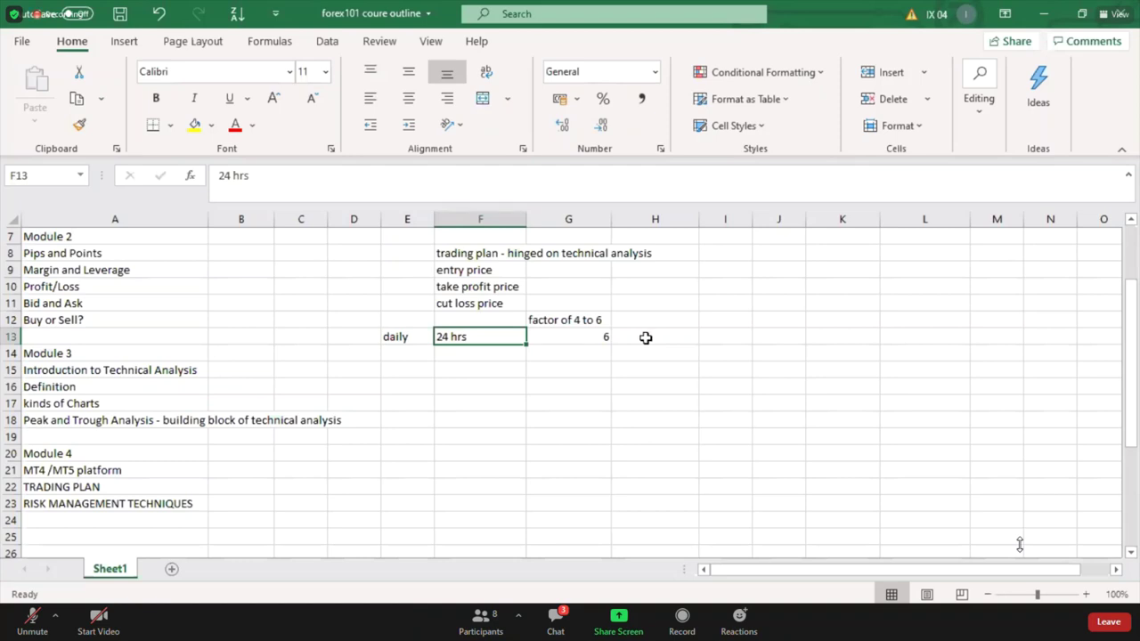
Enter 4 in cell H13 and select G13:H13 to point out both values
mouse_move(386, 623)
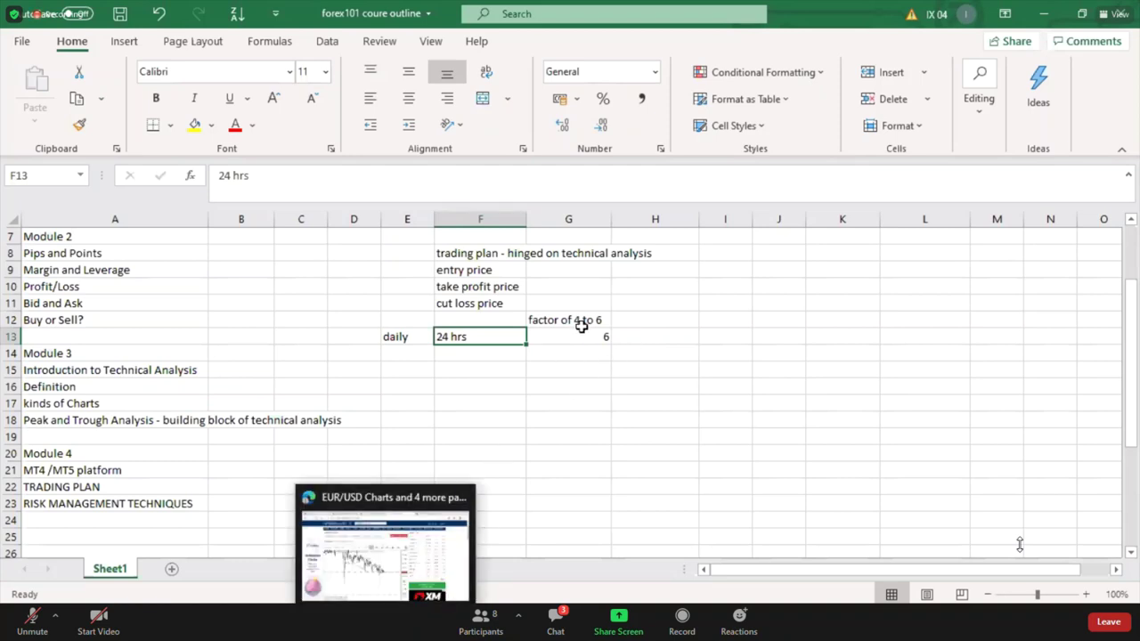
key("ctrl+z")
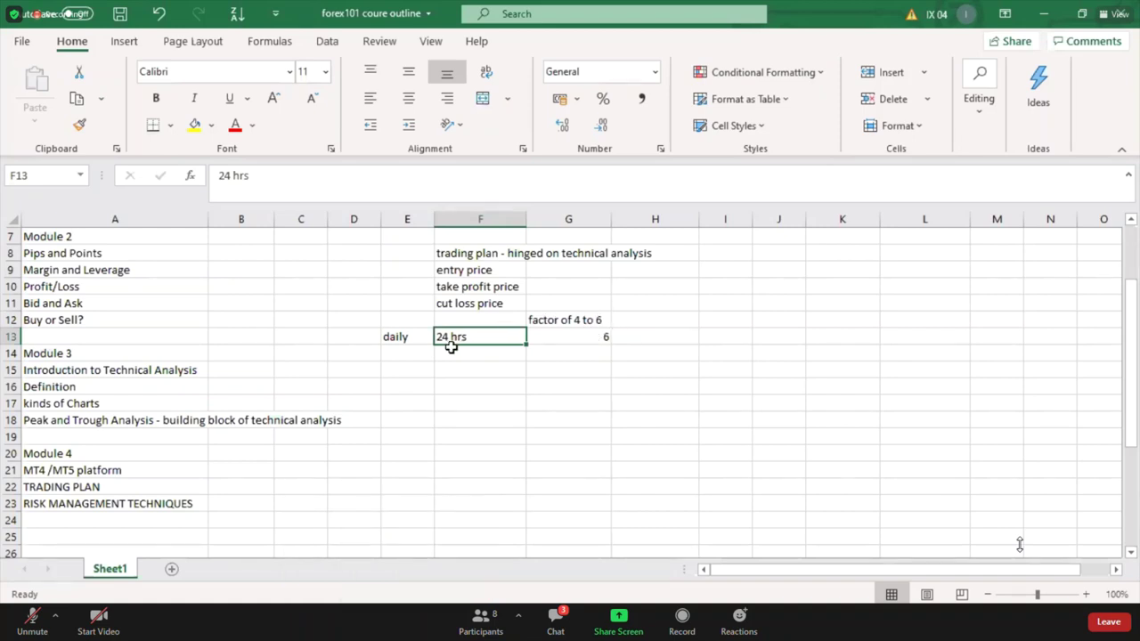
left_click(651, 332)
type("4")
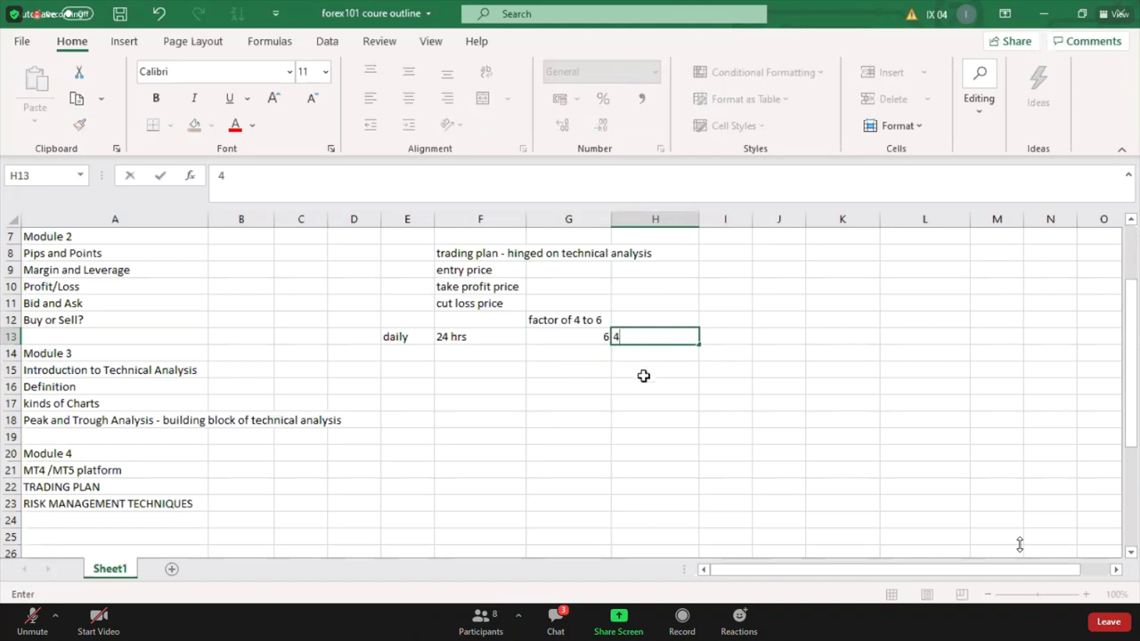
left_click(587, 336)
left_click_drag(587, 335, 668, 337)
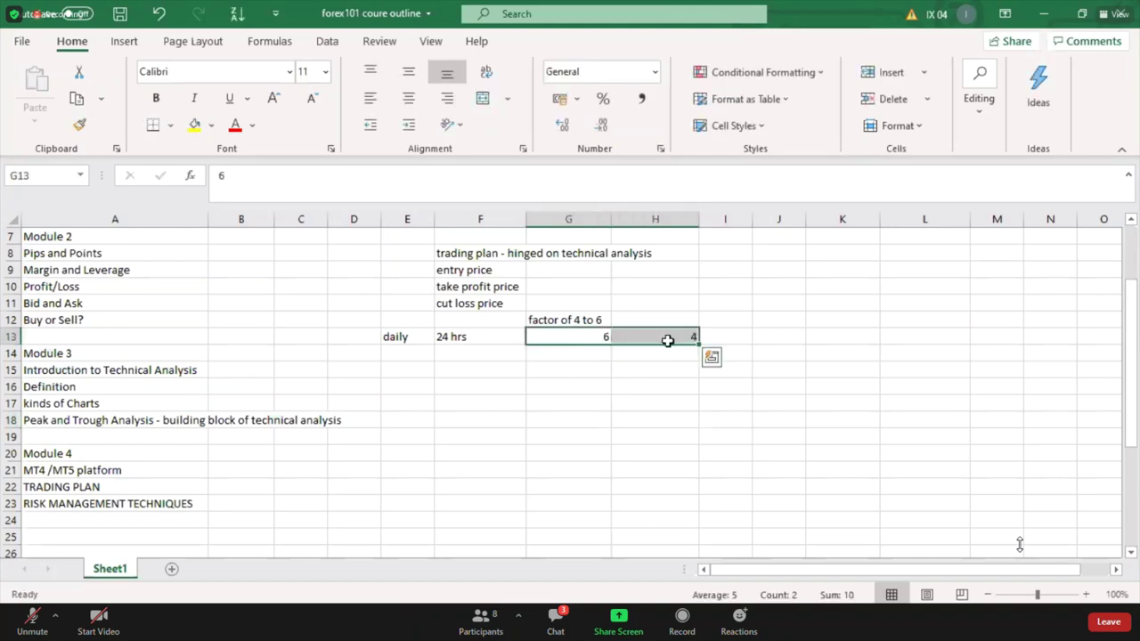
left_click(499, 334)
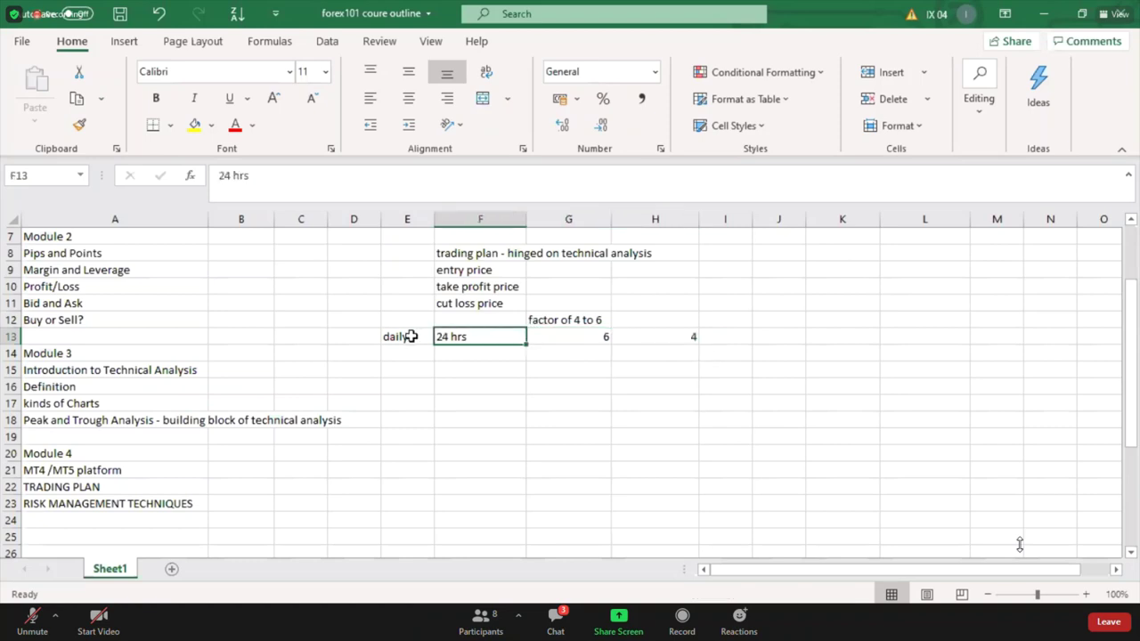
left_click(406, 336)
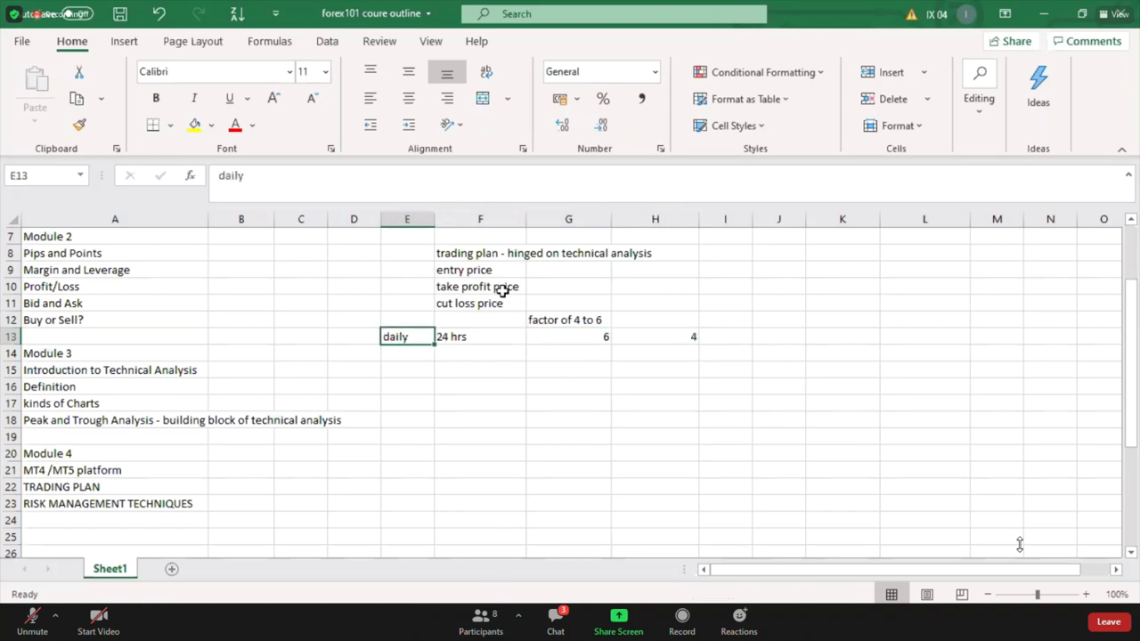
left_click(571, 339)
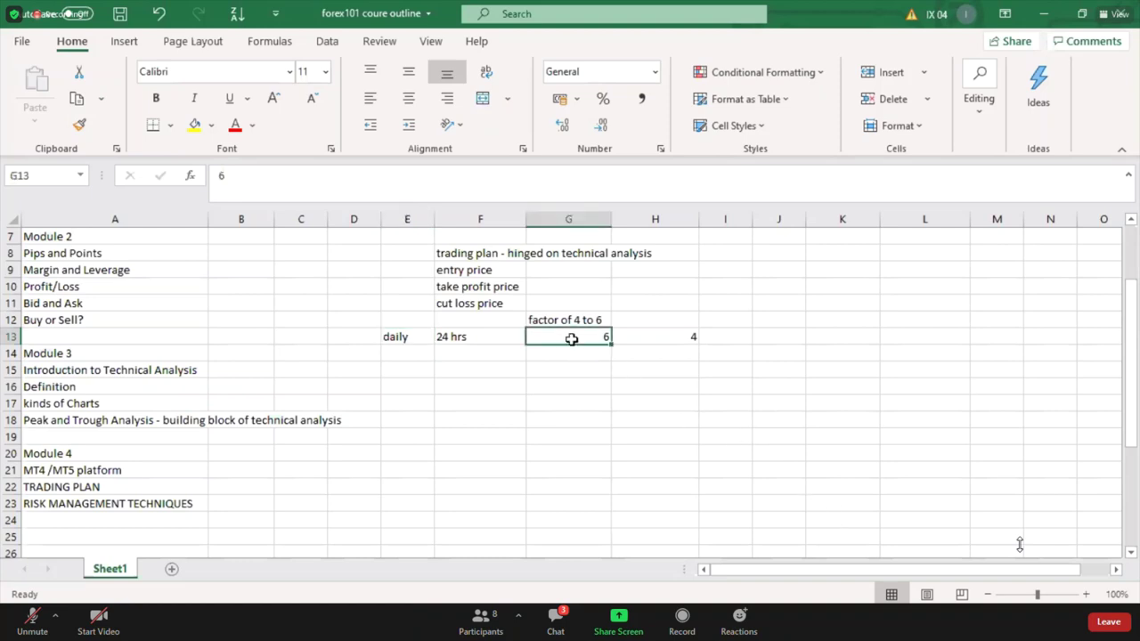
left_click(672, 337)
left_click(580, 336)
left_click(673, 336)
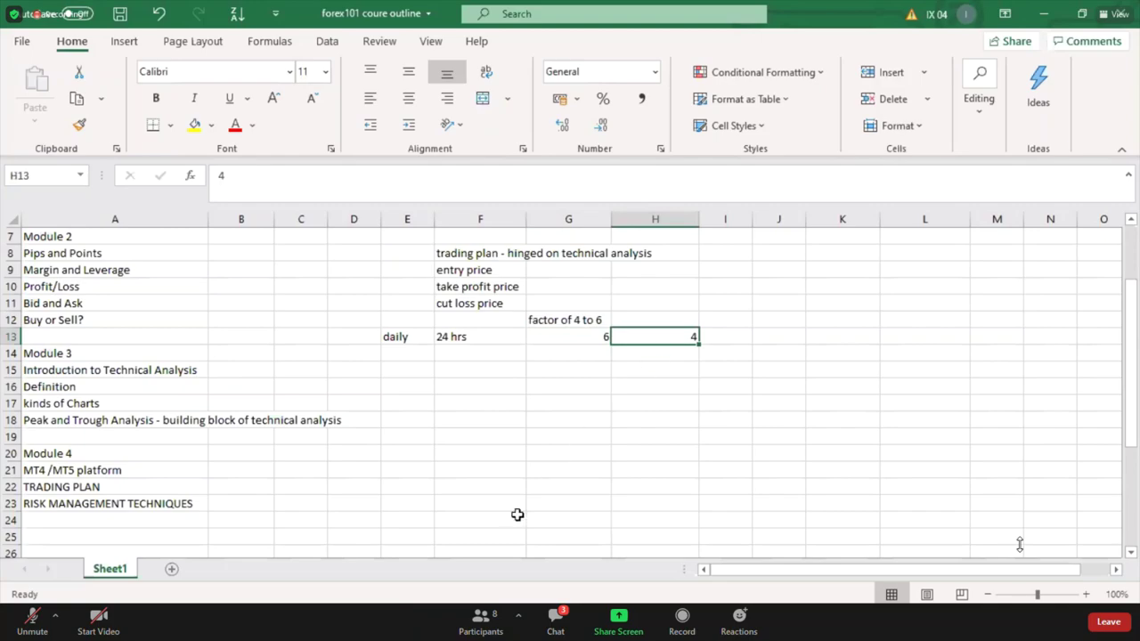
Switch back to the EUR/USD Charts page in the browser and set the USD/JPY chart's time frame to 4 hours
key("super+d")
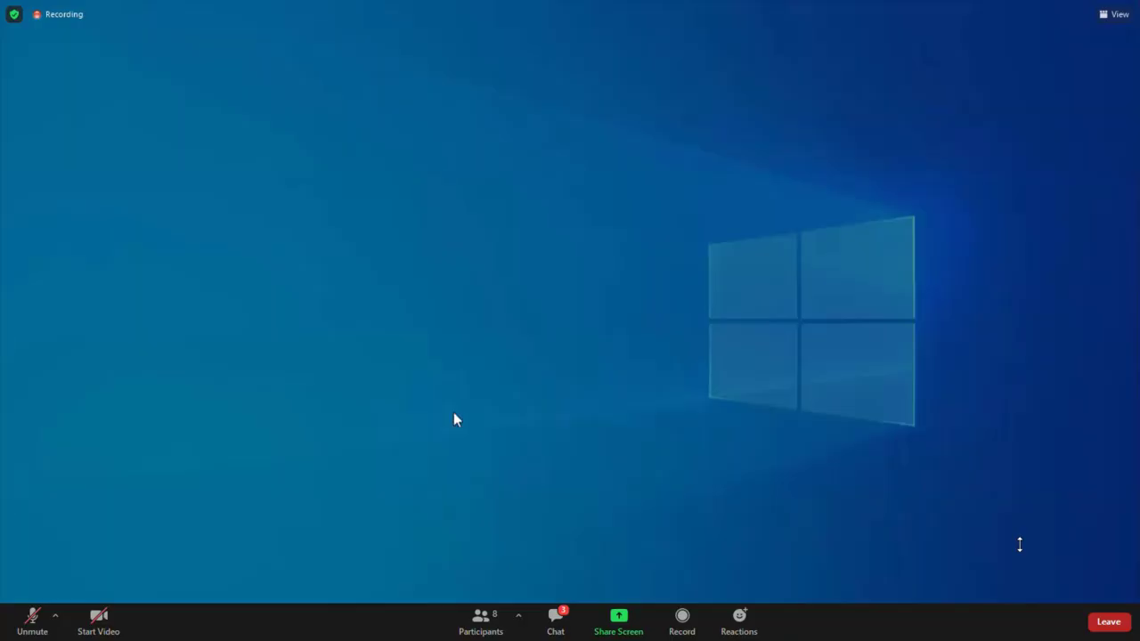
key("alt+Tab")
left_click(279, 244)
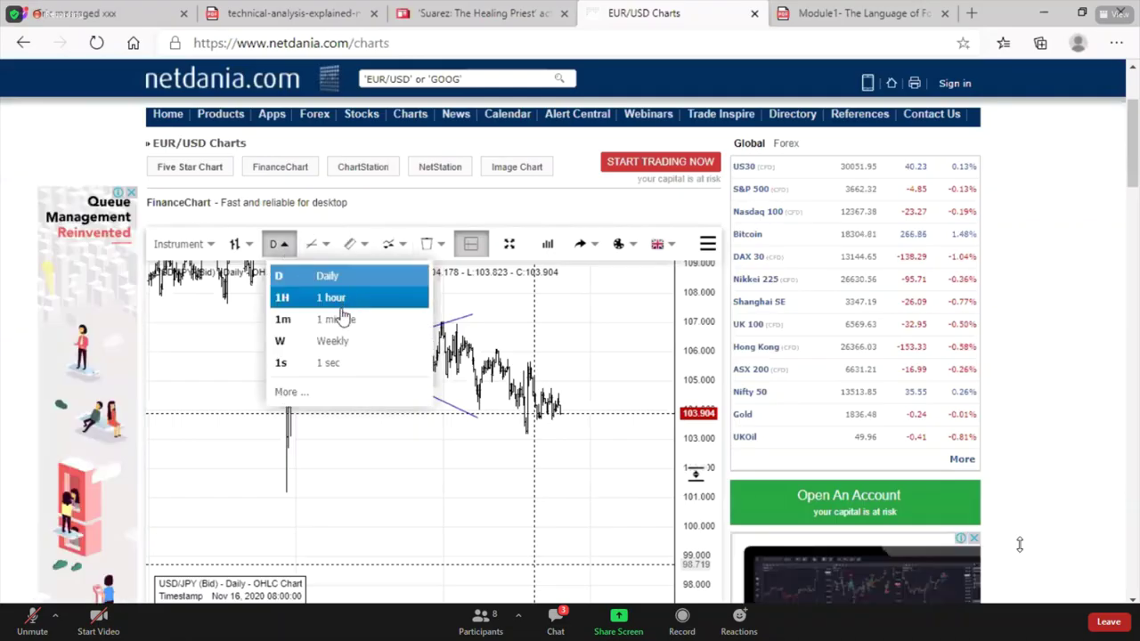
left_click(337, 393)
scroll(881, 278, "down", 1)
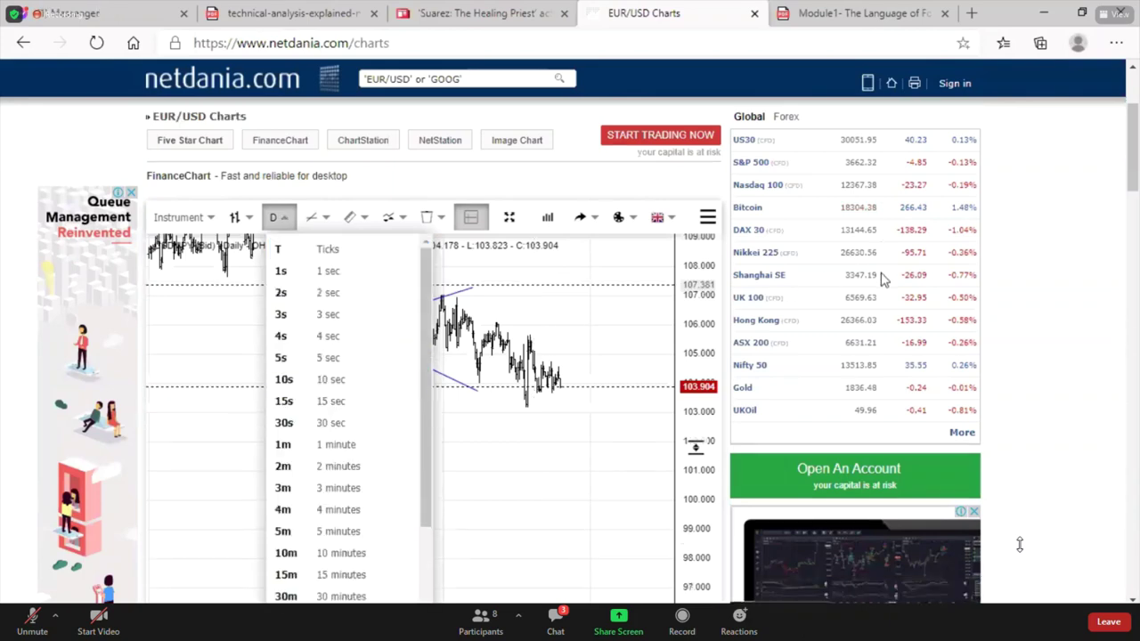
scroll(882, 279, "down", 3)
left_click_drag(422, 201, 423, 272)
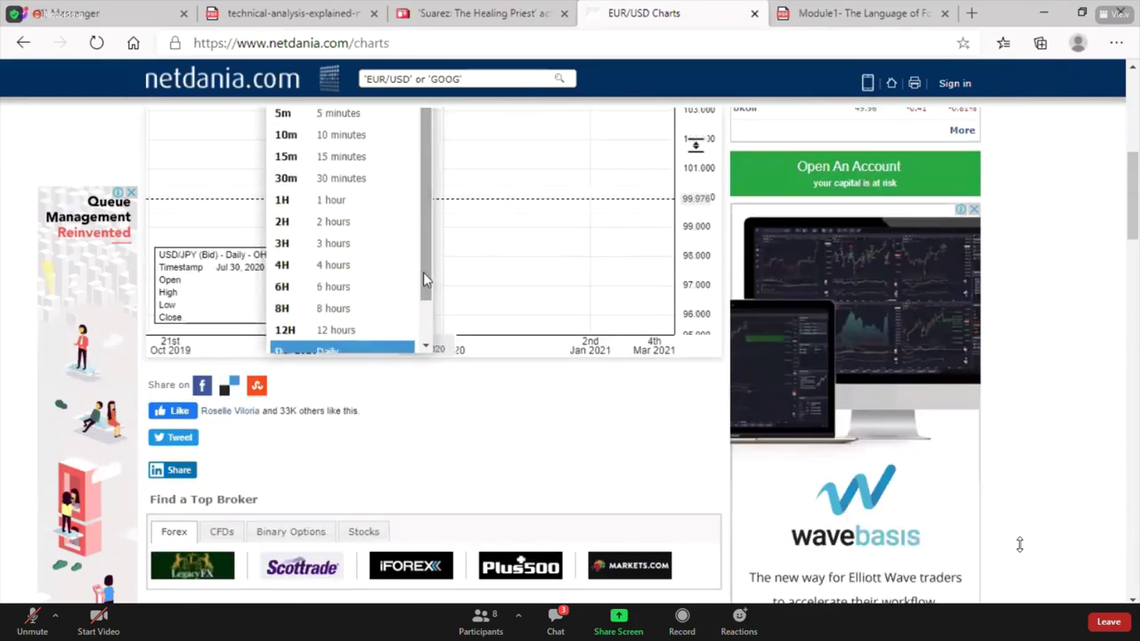
left_click(326, 265)
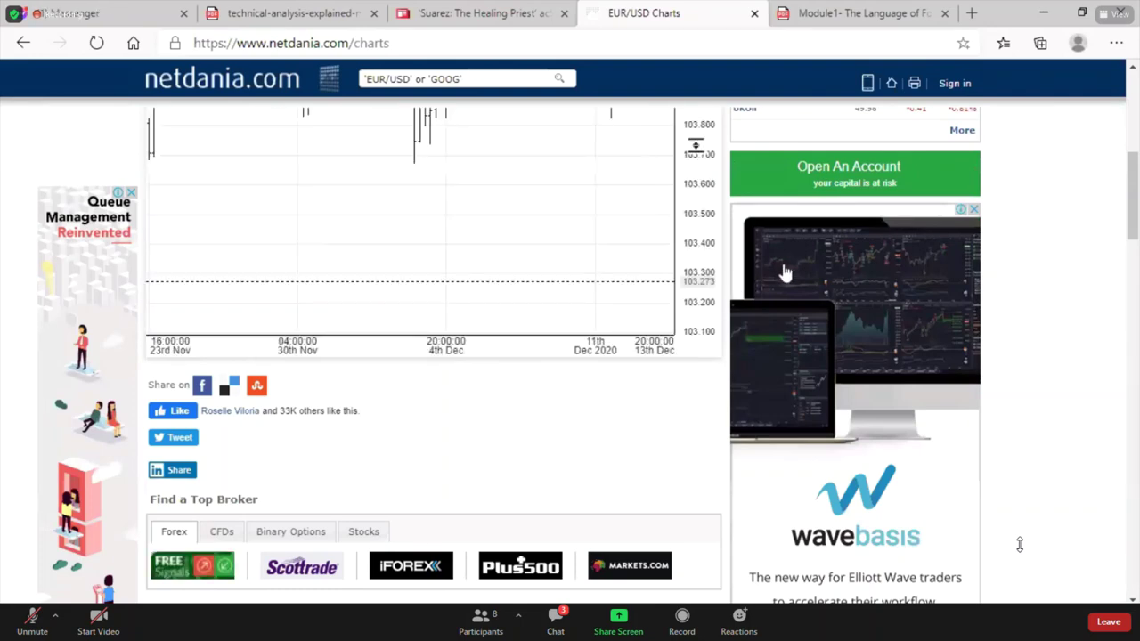
scroll(1035, 297, "up", 3)
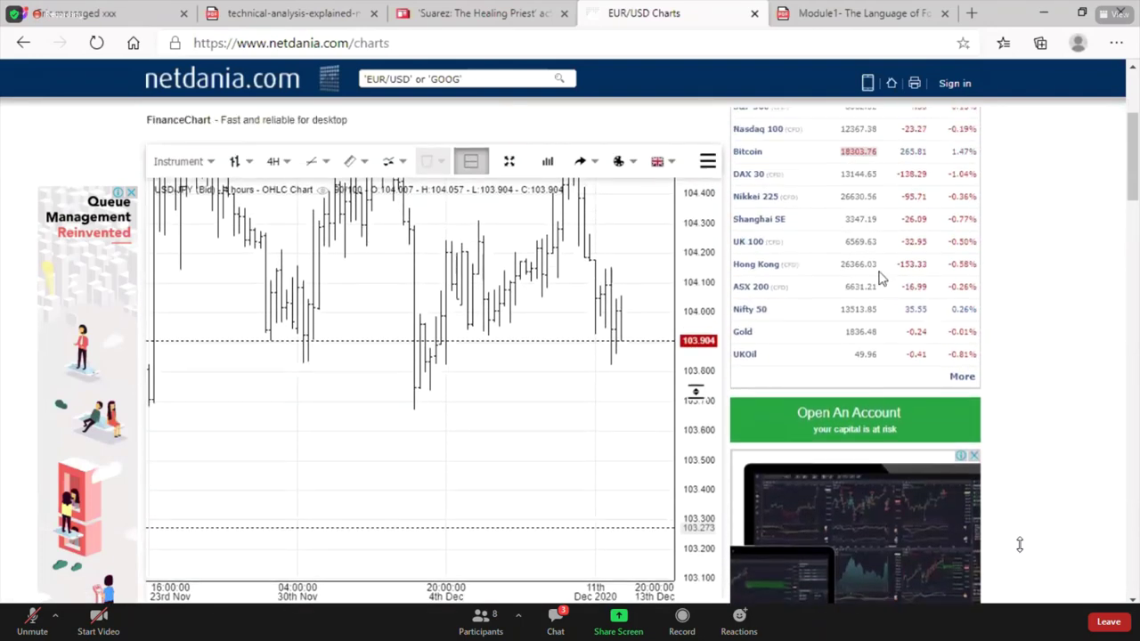
Reselect the 4 hours time frame for USD/JPY and examine the late November to mid-December price swings
left_click(276, 162)
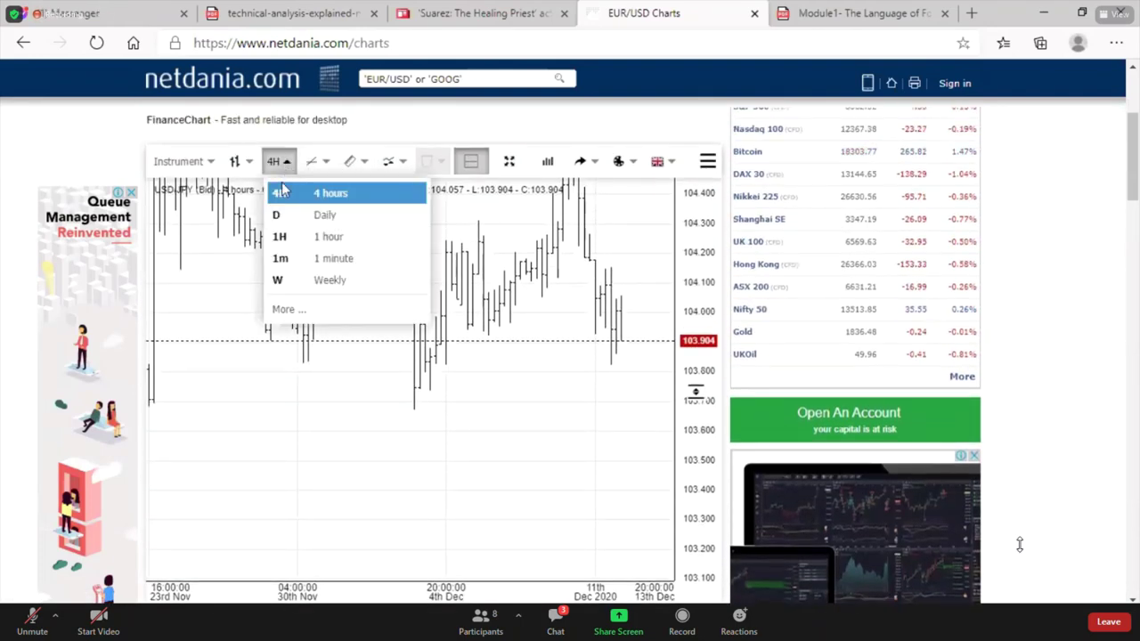
left_click(312, 308)
scroll(311, 356, "down", 2)
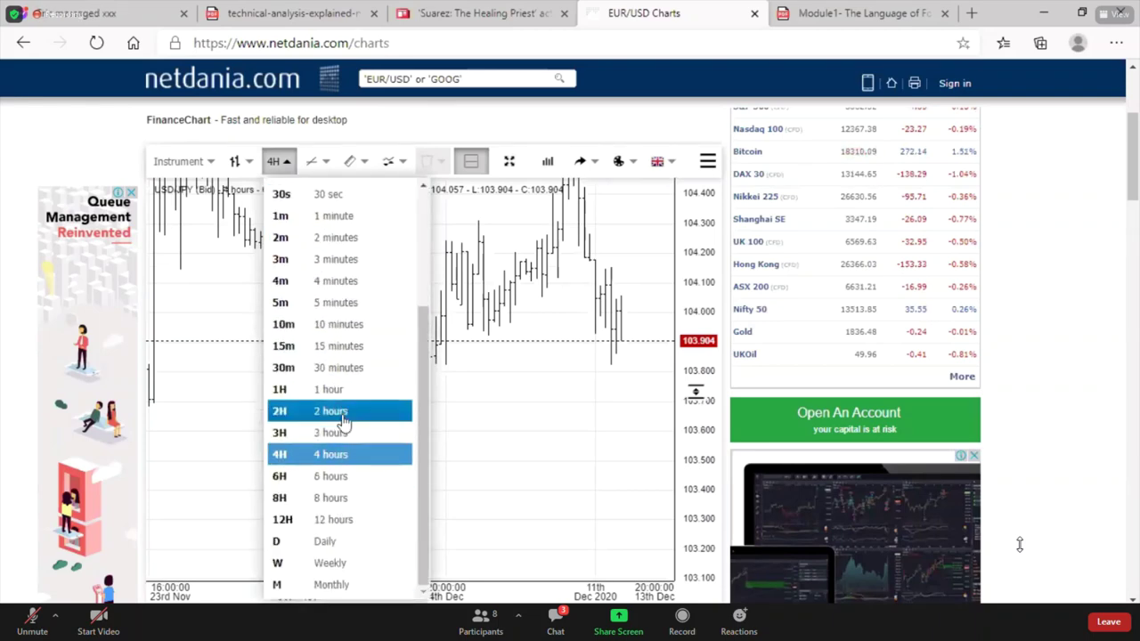
left_click(381, 458)
scroll(418, 459, "down", 5)
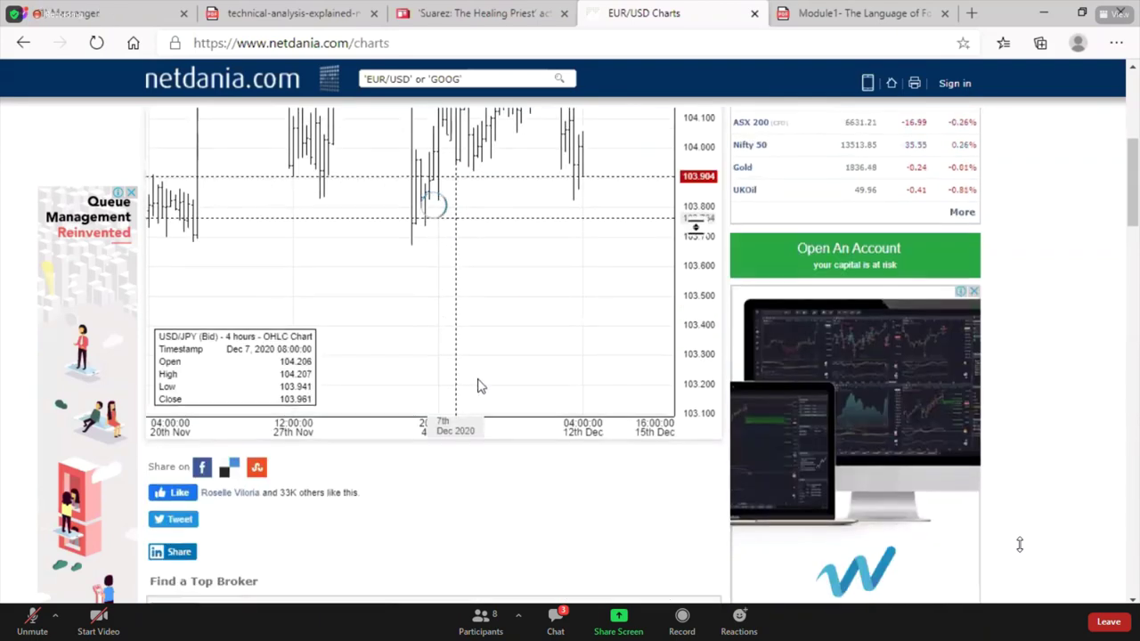
scroll(956, 394, "up", 3)
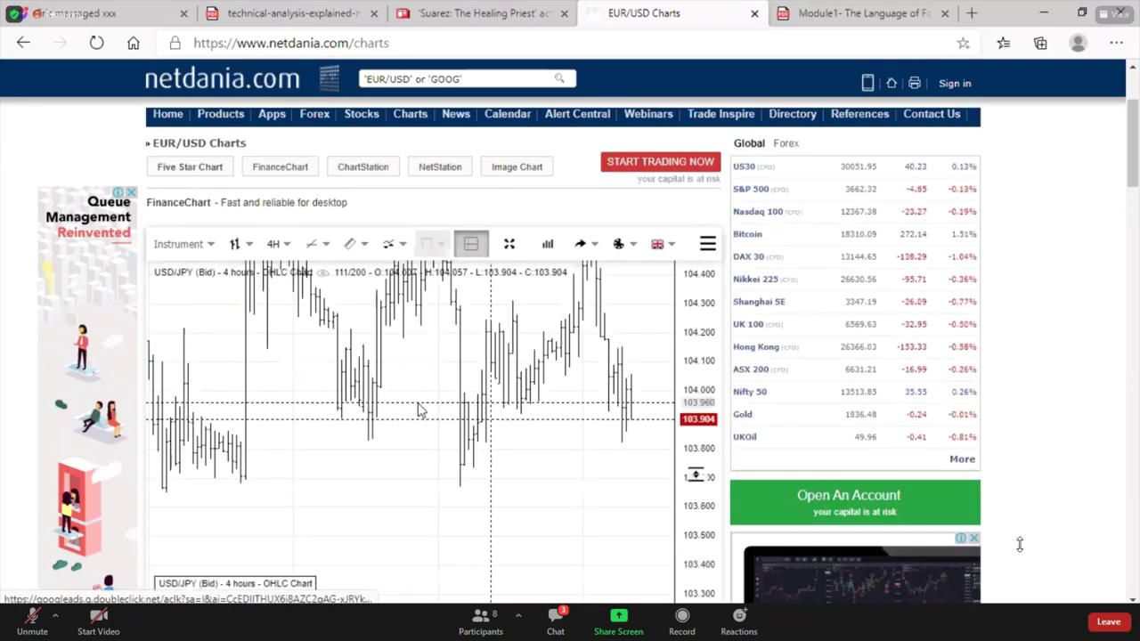
left_click_drag(384, 403, 426, 405)
scroll(463, 344, "down", 3)
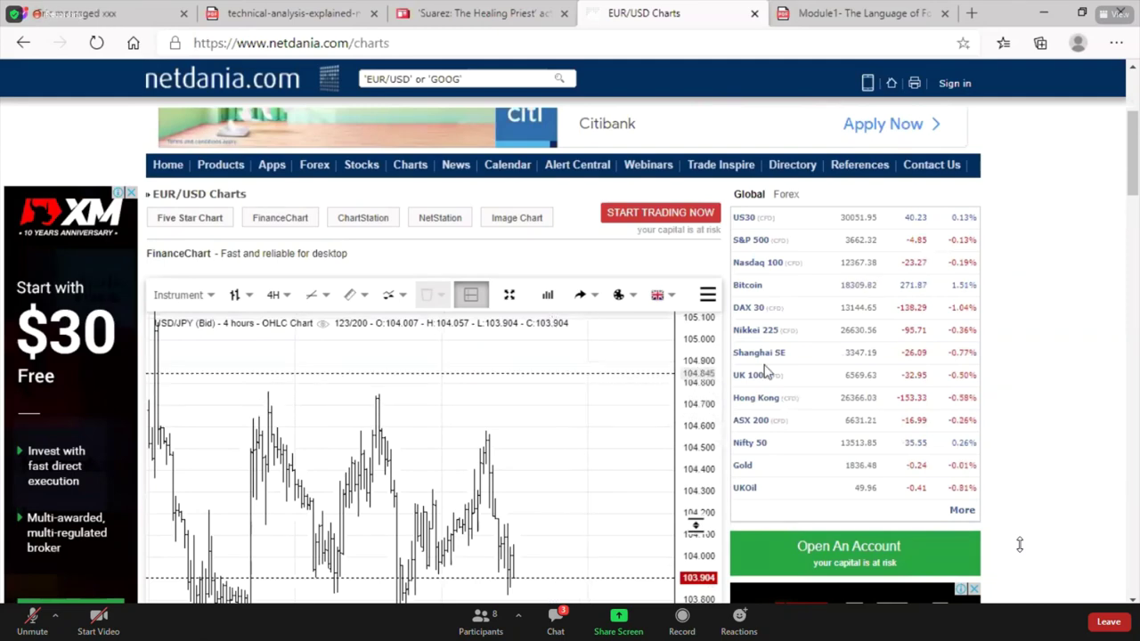
scroll(764, 365, "down", 2)
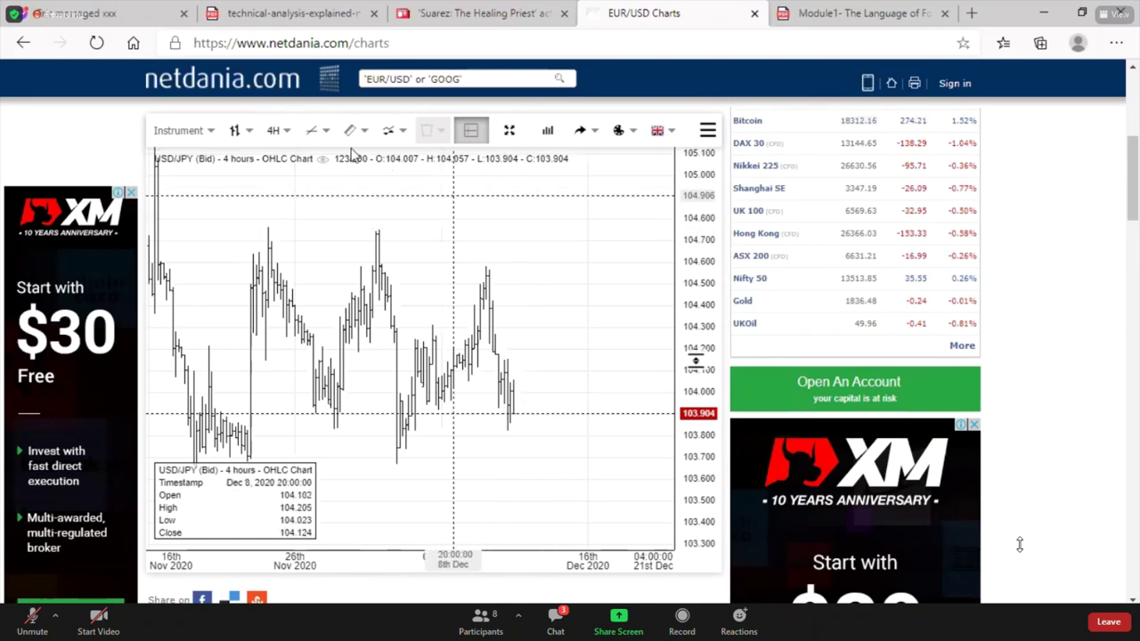
Set the USD/JPY chart's time frame to 1 hour and shift the bars back to leave empty space after the latest price
left_click(284, 133)
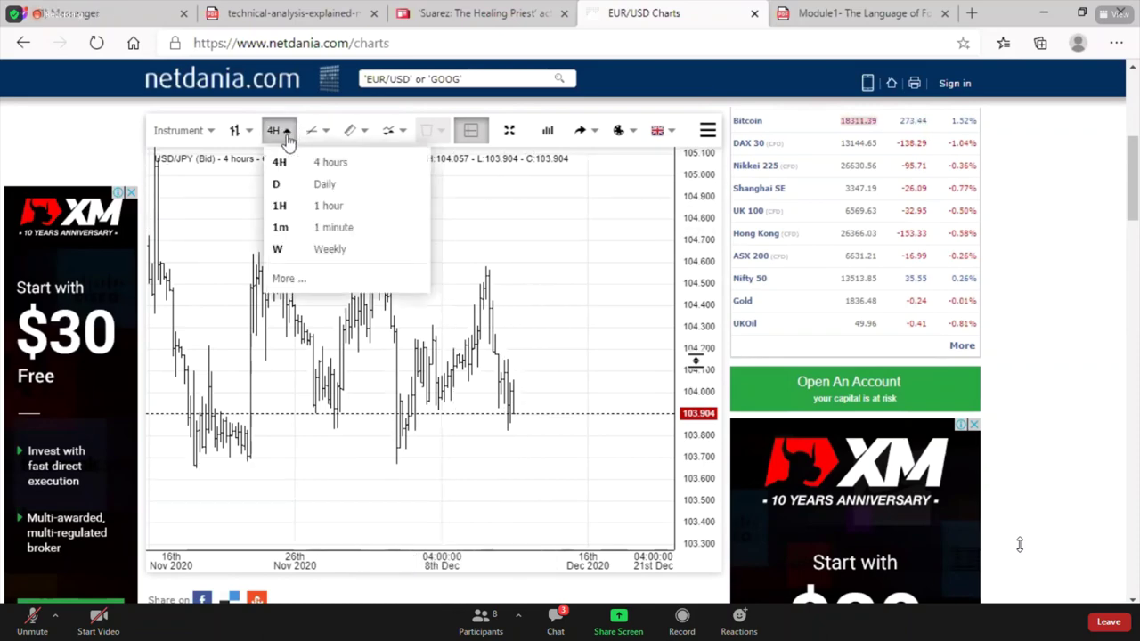
left_click(312, 212)
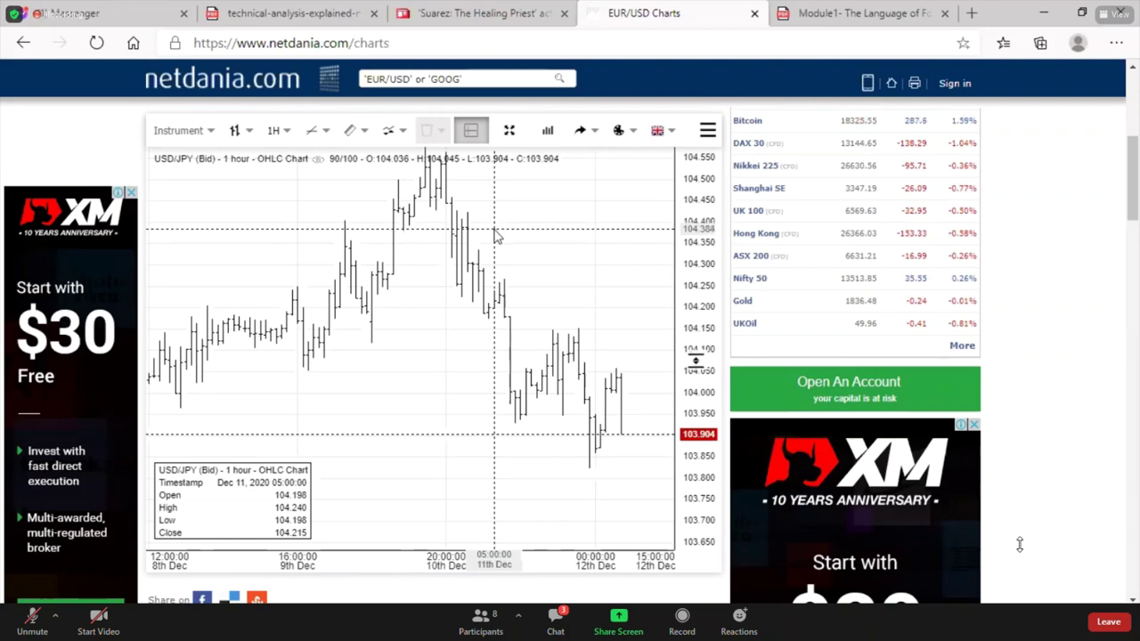
scroll(559, 241, "down", 4)
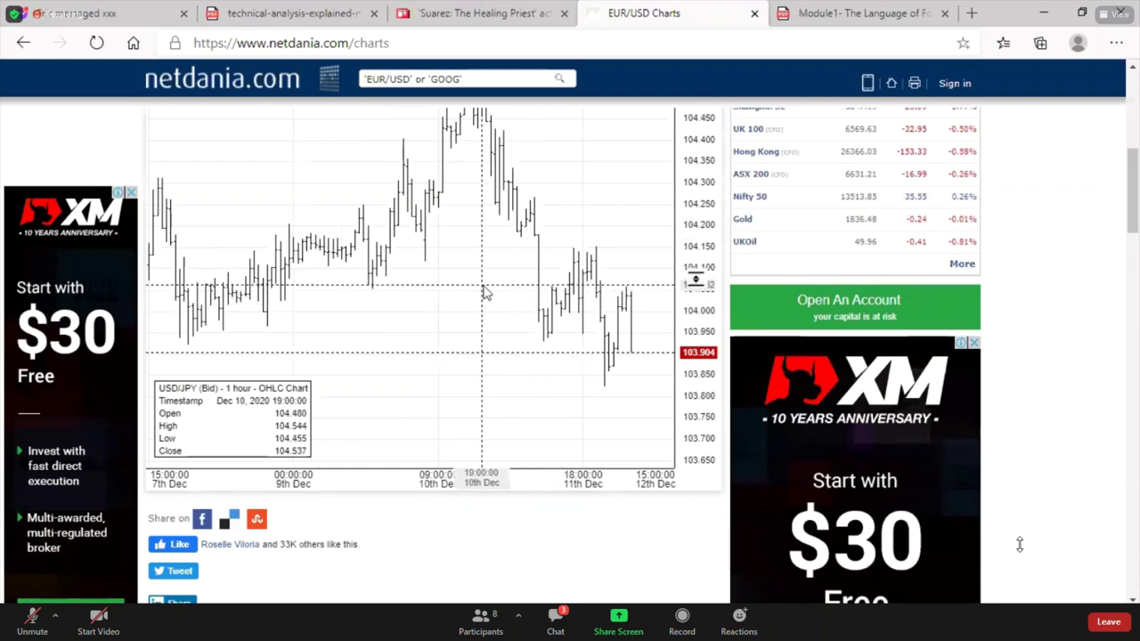
left_click_drag(483, 292, 392, 272)
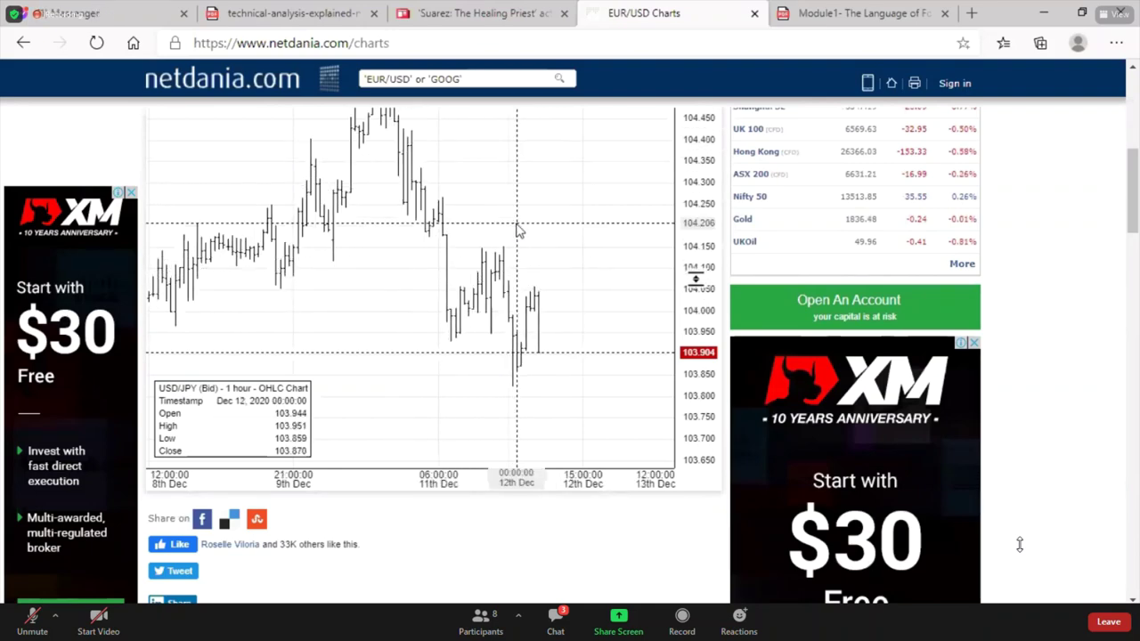
left_click_drag(521, 225, 343, 379)
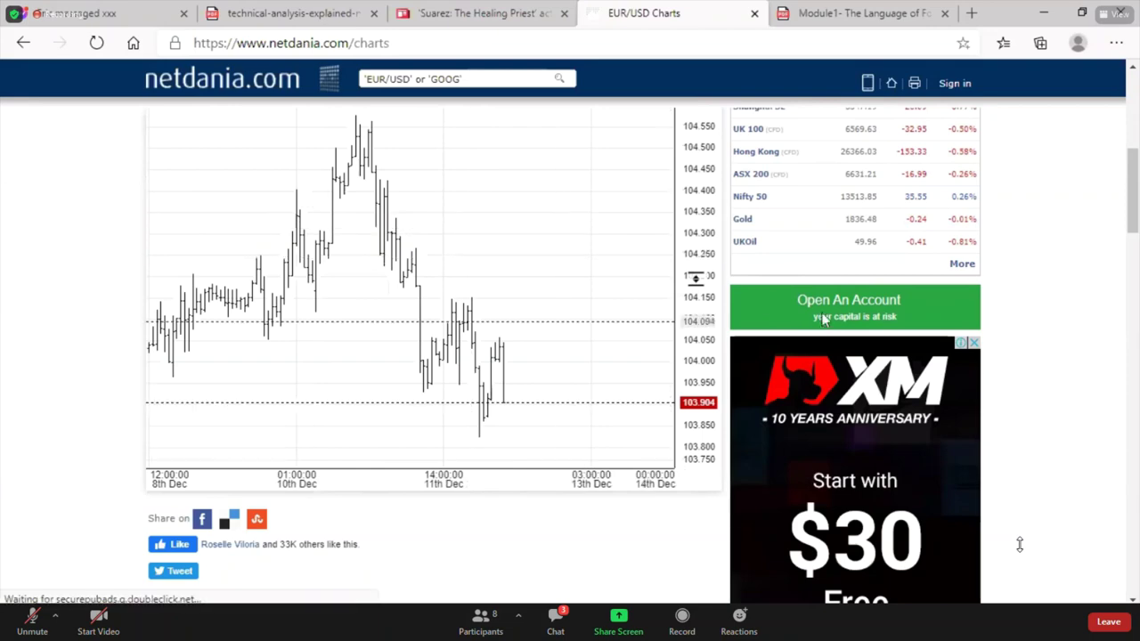
Draw a descending Free Hand line along the highs, from about 104.58 at the 10 December peak to about 103.86 beyond the last bar
scroll(820, 312, "up", 1)
left_click(315, 130)
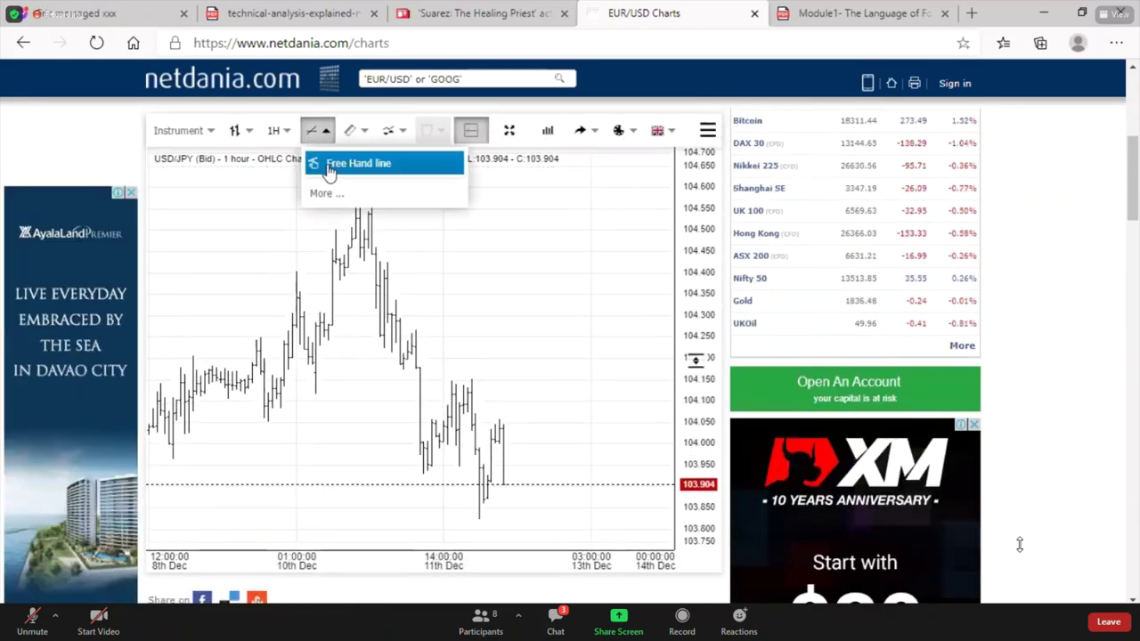
left_click(337, 171)
mouse_move(371, 206)
left_mouse_down()
mouse_move(400, 293)
mouse_move(518, 498)
mouse_move(558, 503)
left_mouse_up()
left_click_drag(371, 207, 343, 195)
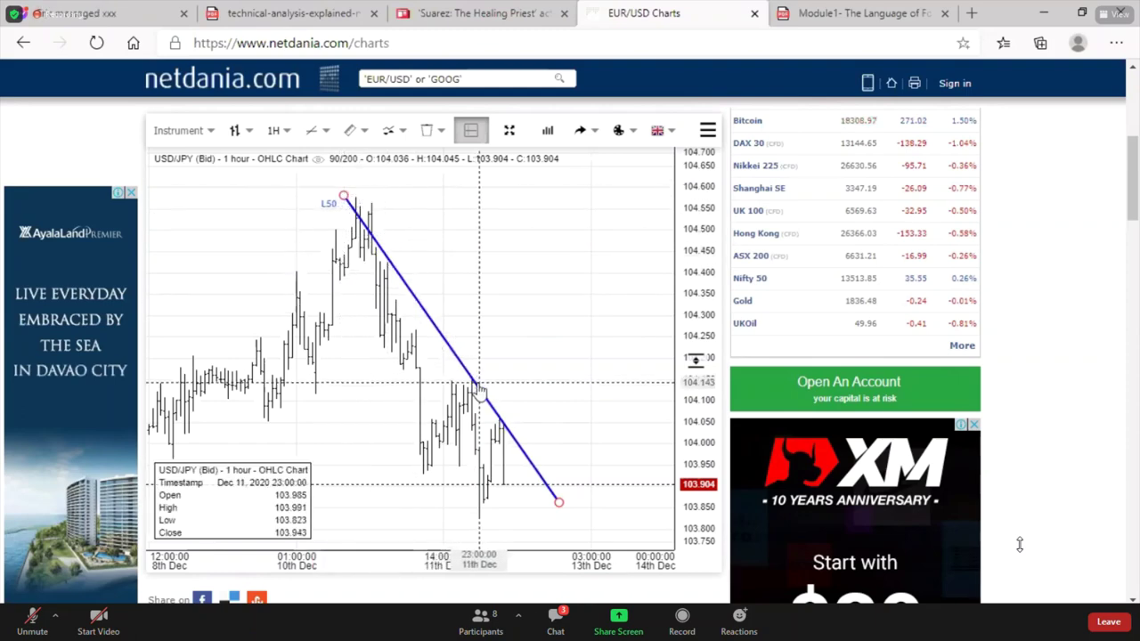
Examine the 1-hour downtrend, compare it with the 4 hours chart, and return the time frame to 1 hour
scroll(505, 426, "up", 2)
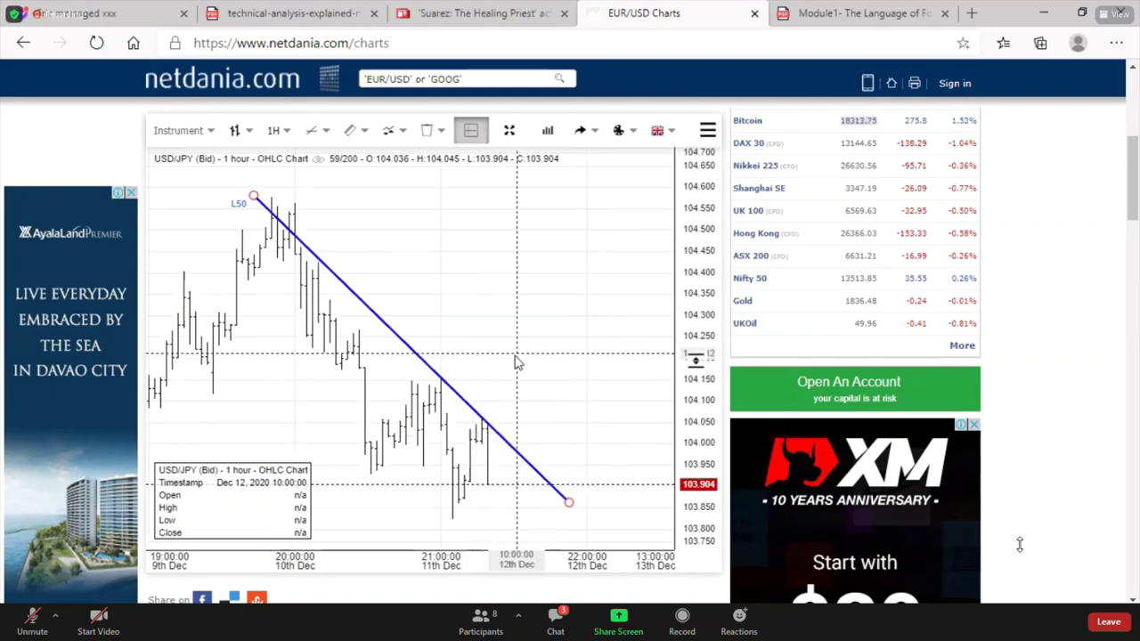
scroll(515, 364, "down", 2)
scroll(515, 363, "down", 2)
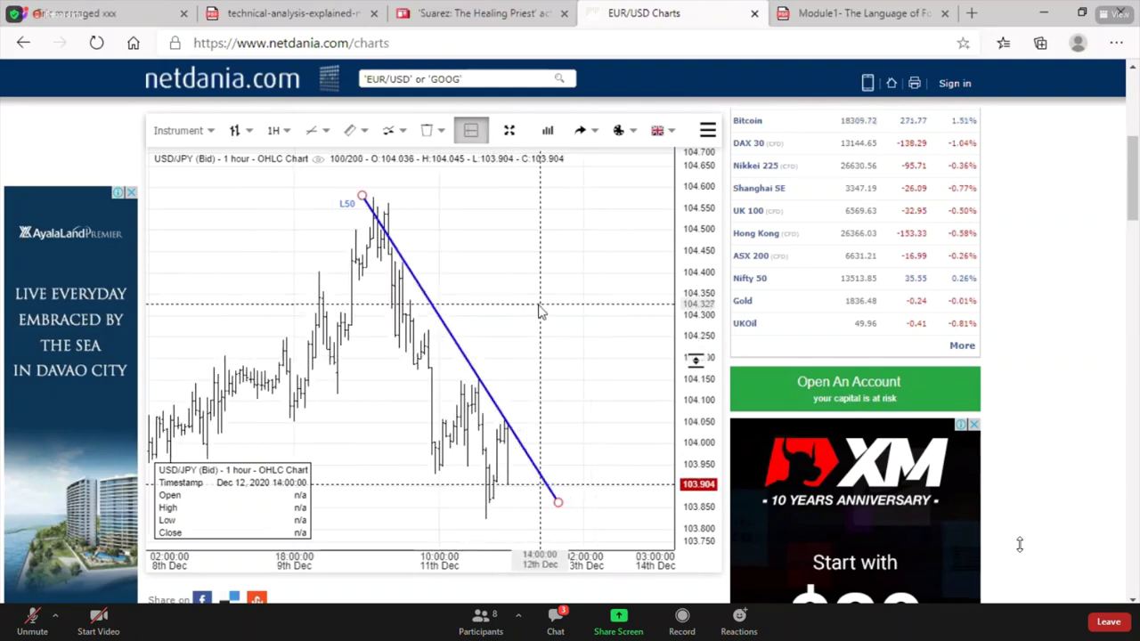
scroll(540, 314, "down", 2)
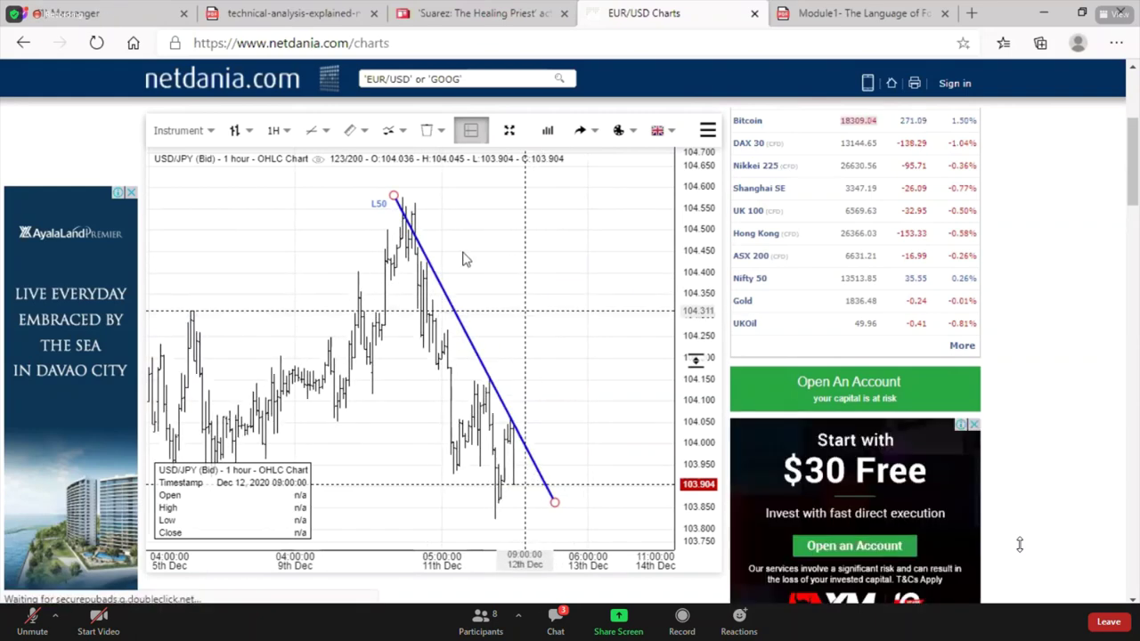
left_click(285, 133)
left_click(283, 184)
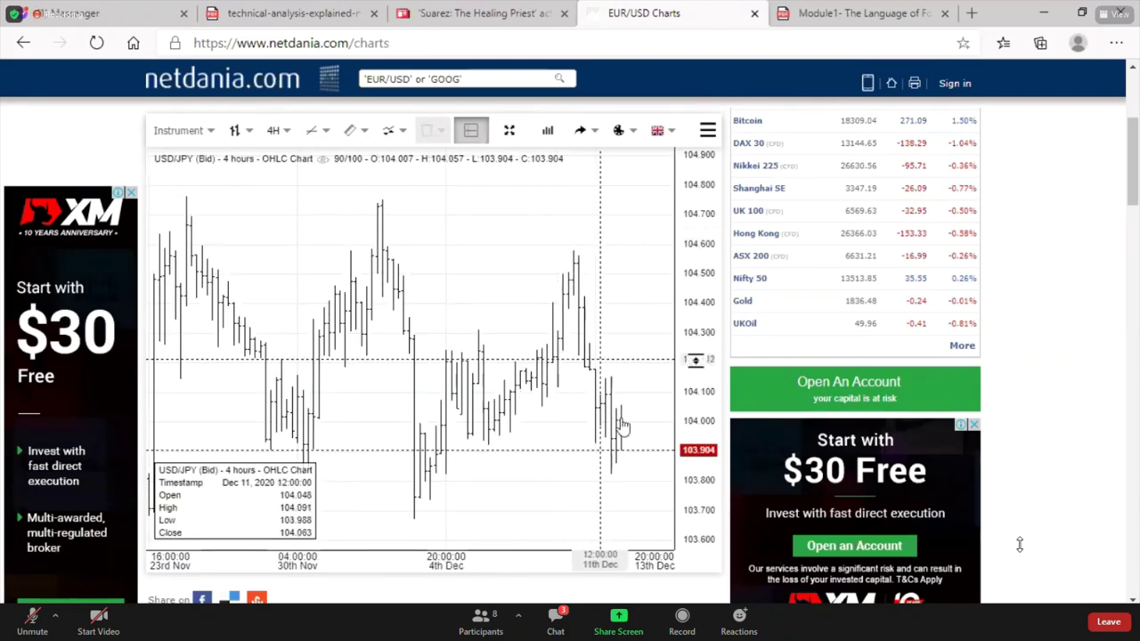
left_click(283, 131)
left_click(303, 184)
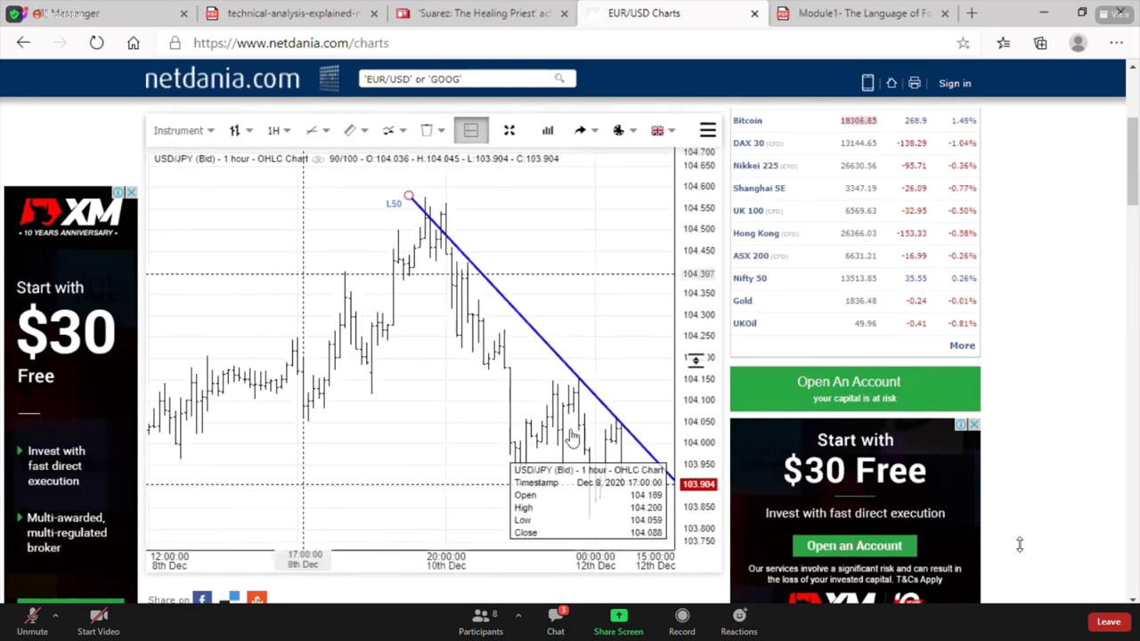
Set the USD/JPY chart's time frame to 15 minutes
left_click(286, 132)
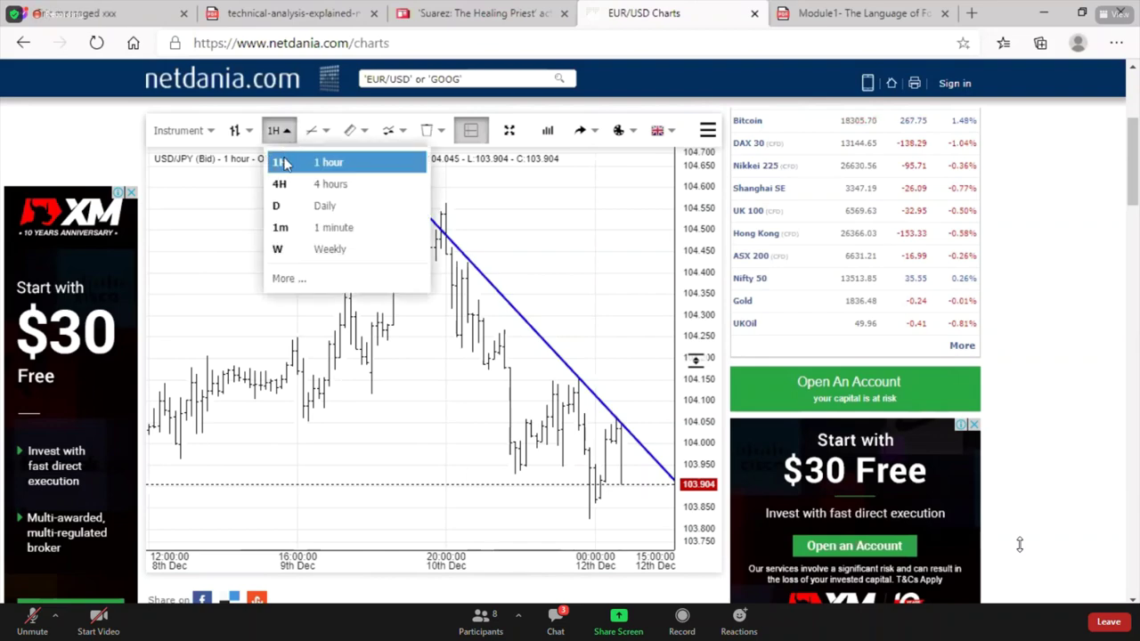
left_click(301, 281)
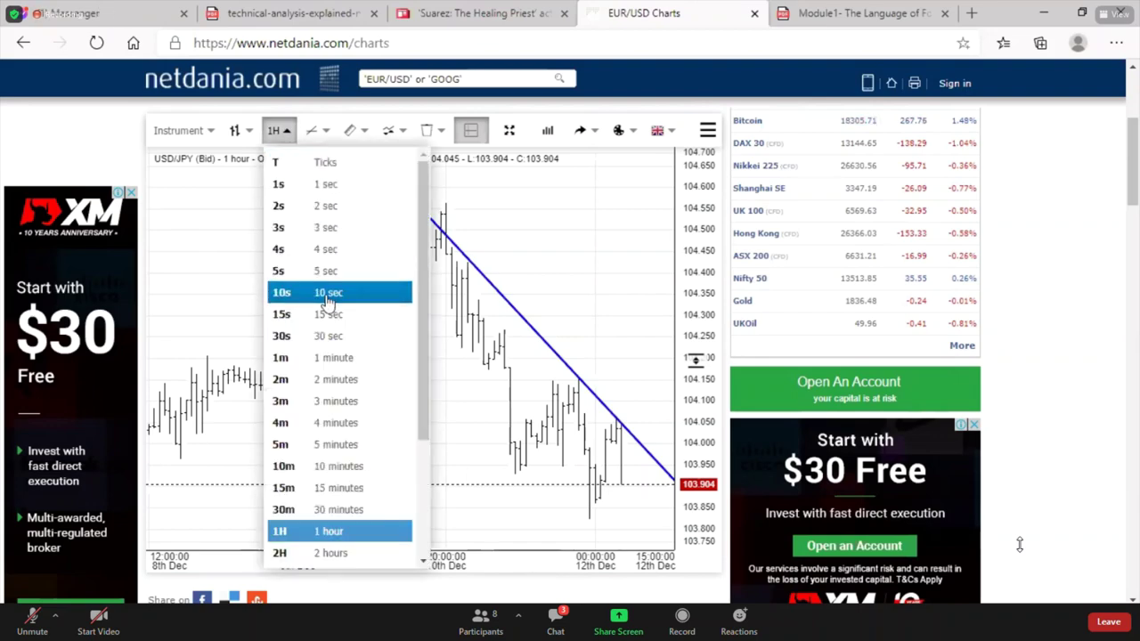
scroll(356, 463, "down", 1)
left_click(351, 428)
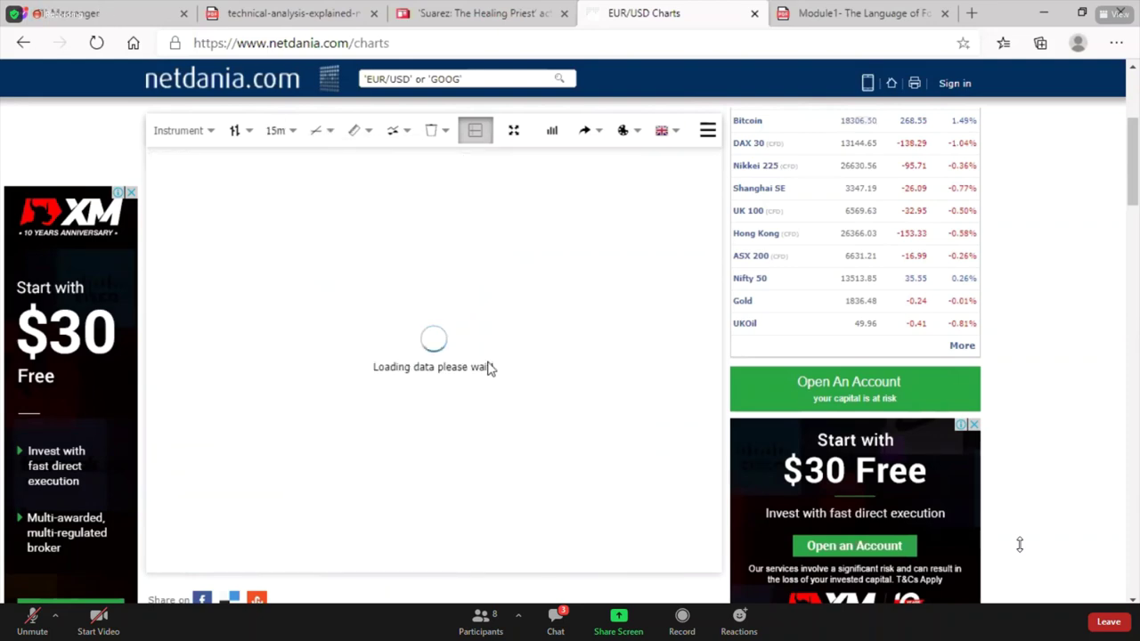
Examine how the 15-minute USD/JPY bars follow the descending trendline from the 10 December peak to the latest price
scroll(503, 225, "down", 1)
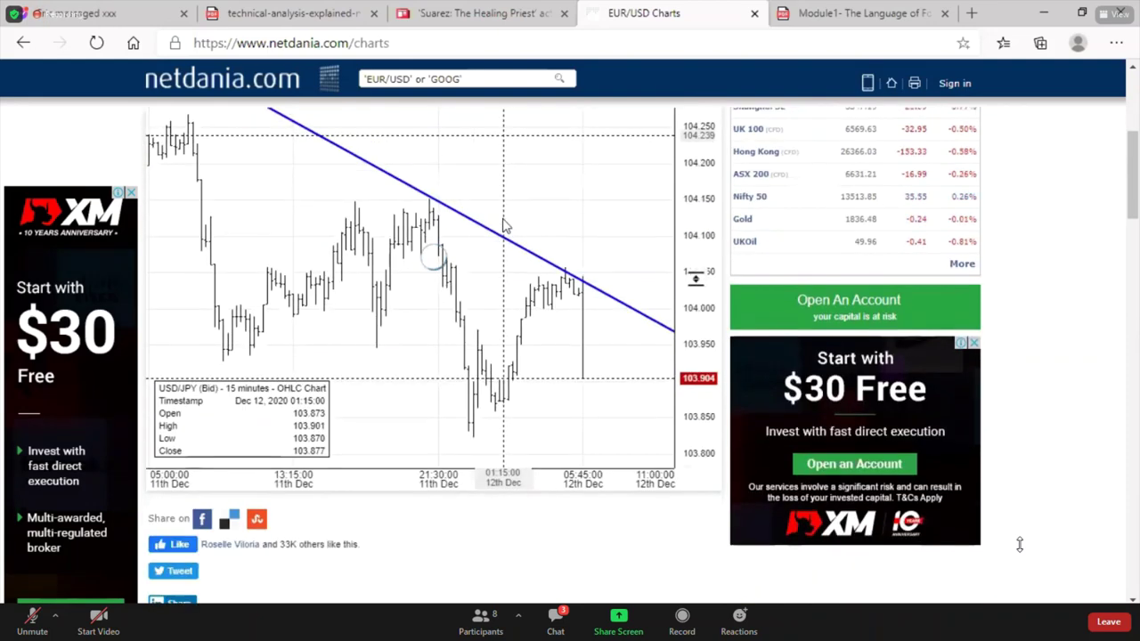
scroll(503, 226, "down", 2)
scroll(907, 339, "up", 2)
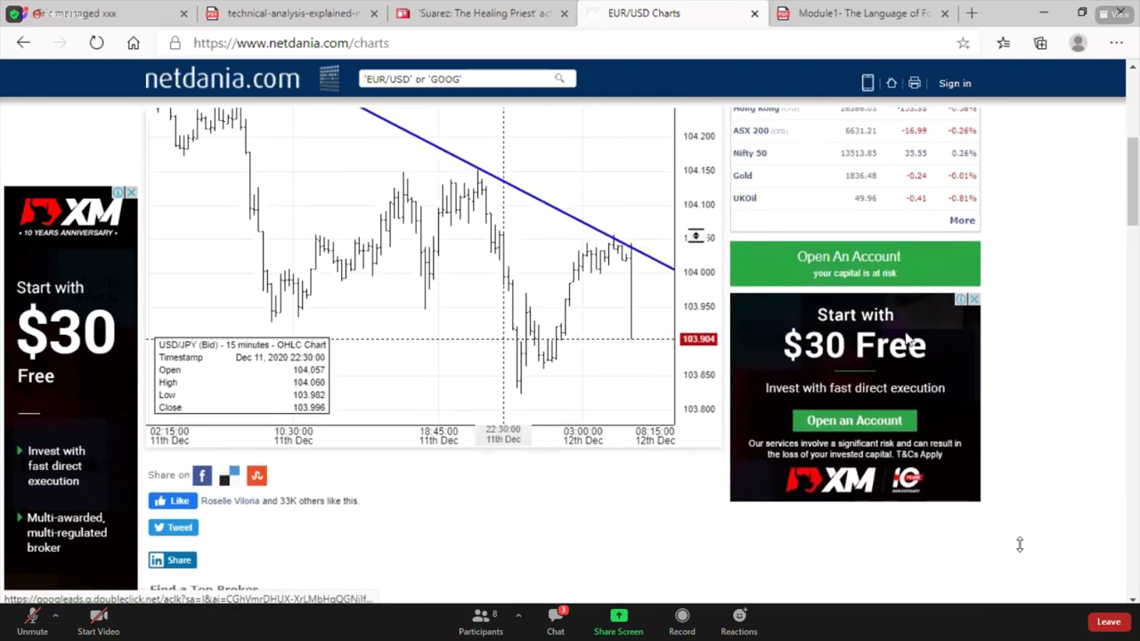
scroll(906, 338, "up", 3)
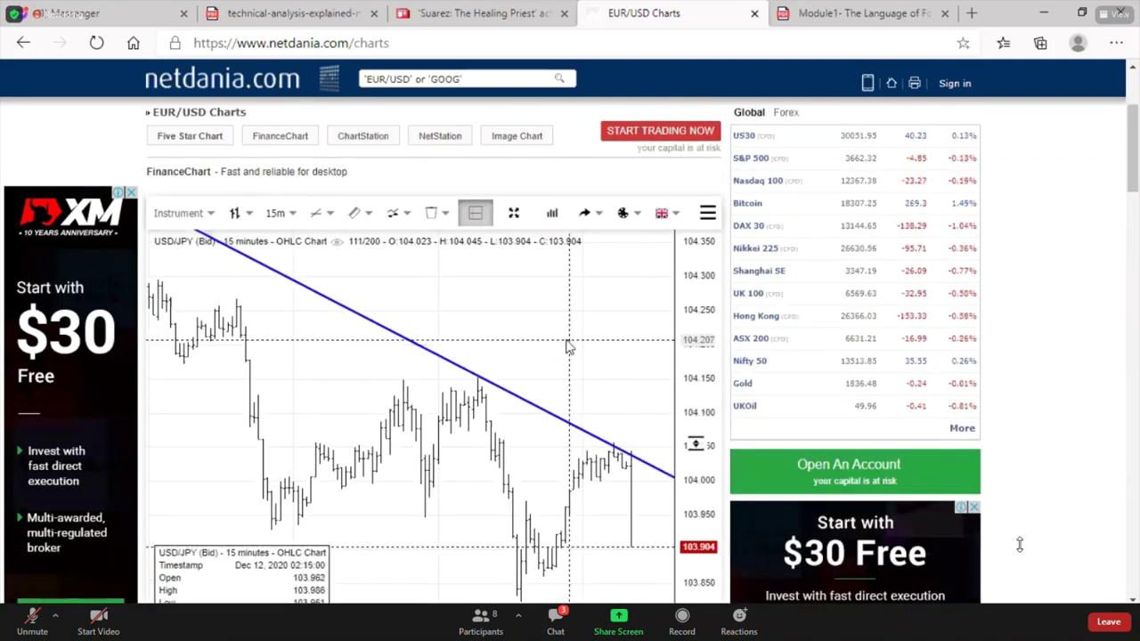
scroll(568, 347, "down", 3)
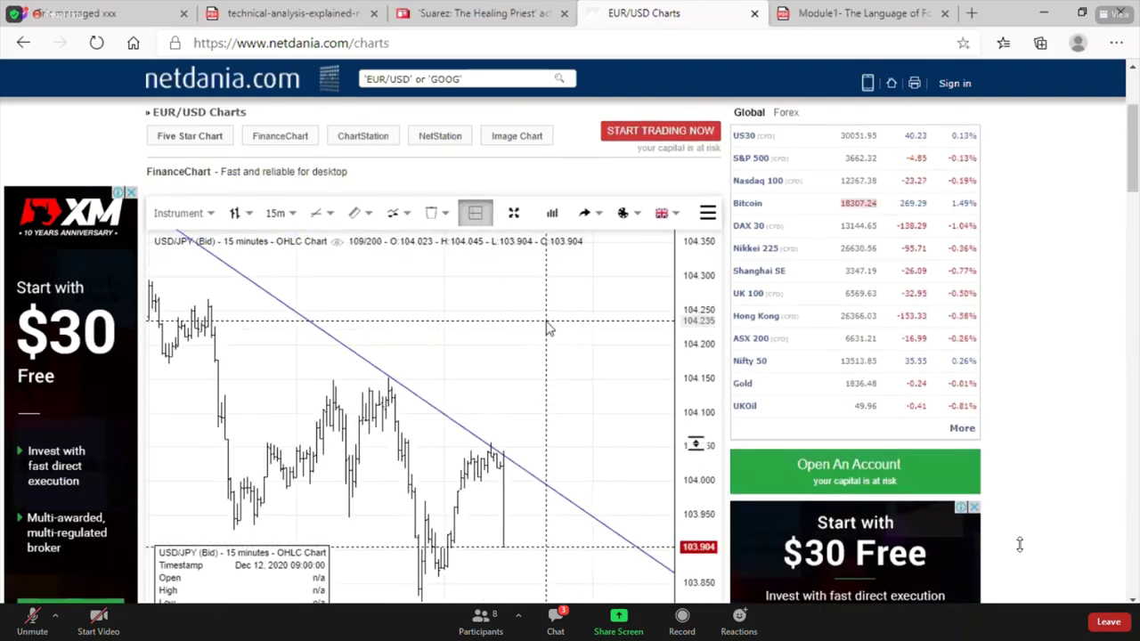
scroll(549, 328, "down", 2)
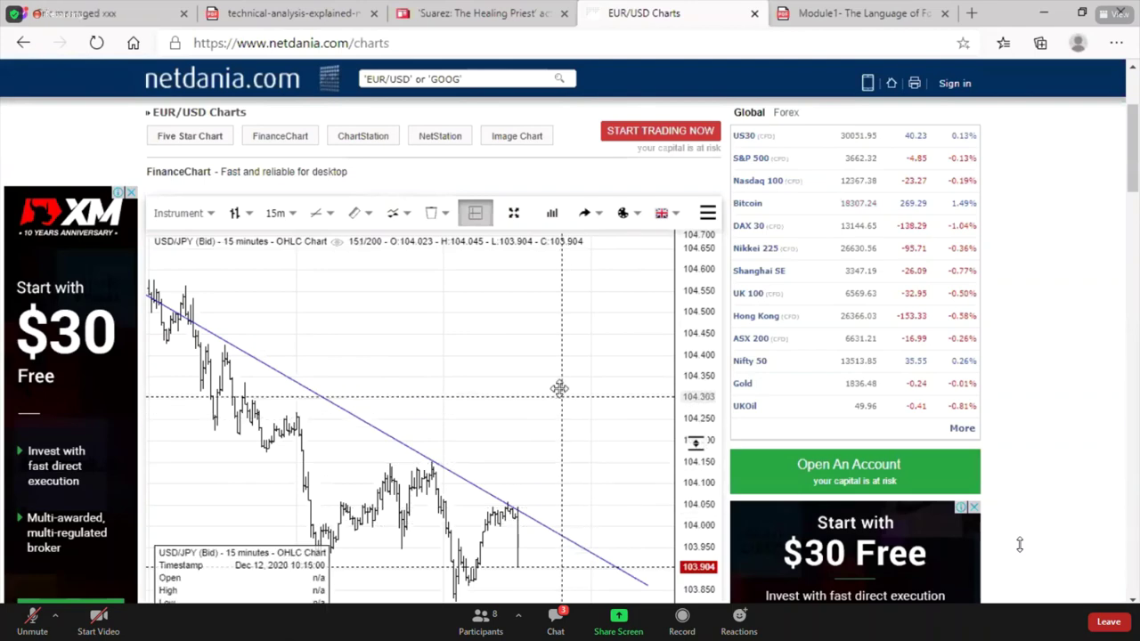
left_click_drag(559, 388, 519, 287)
left_click(457, 381)
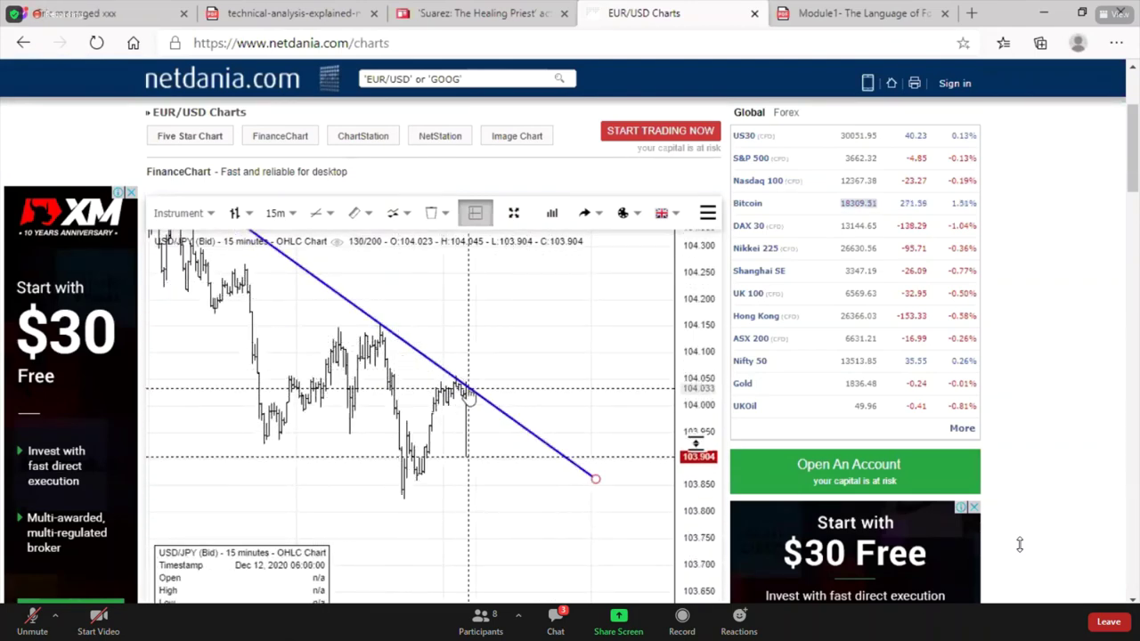
scroll(557, 300, "down", 1)
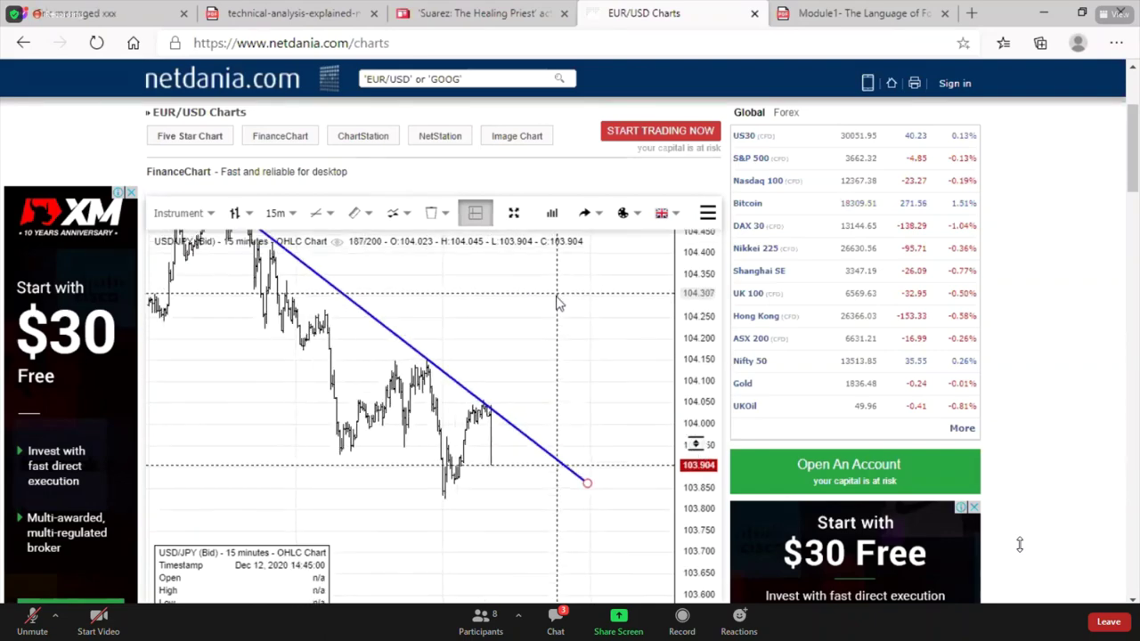
scroll(556, 301, "down", 3)
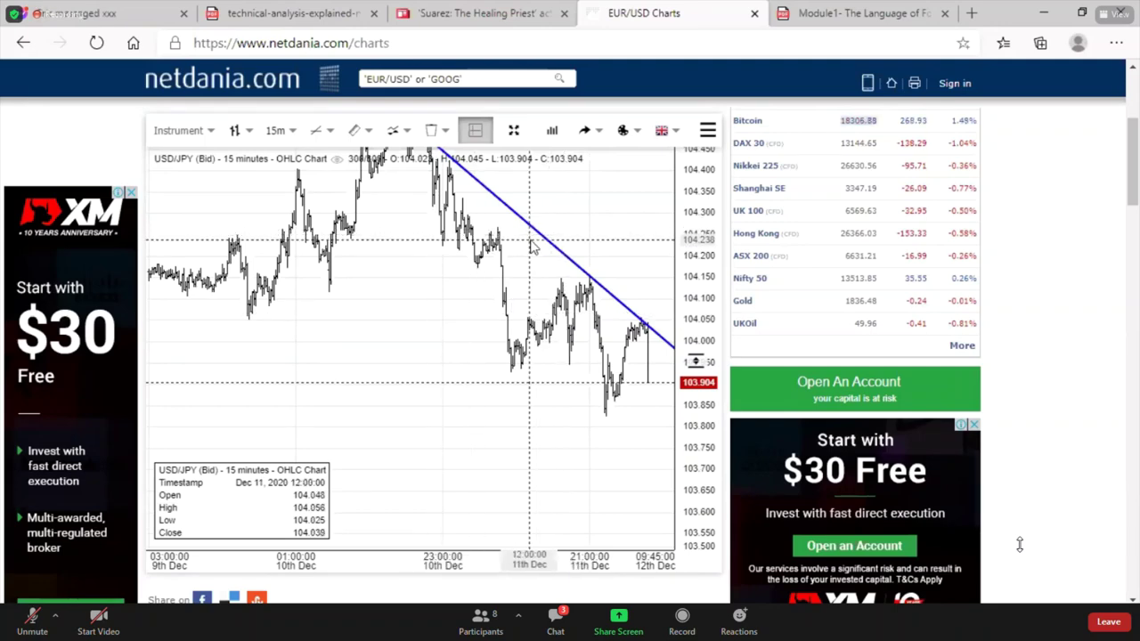
right_click(544, 241)
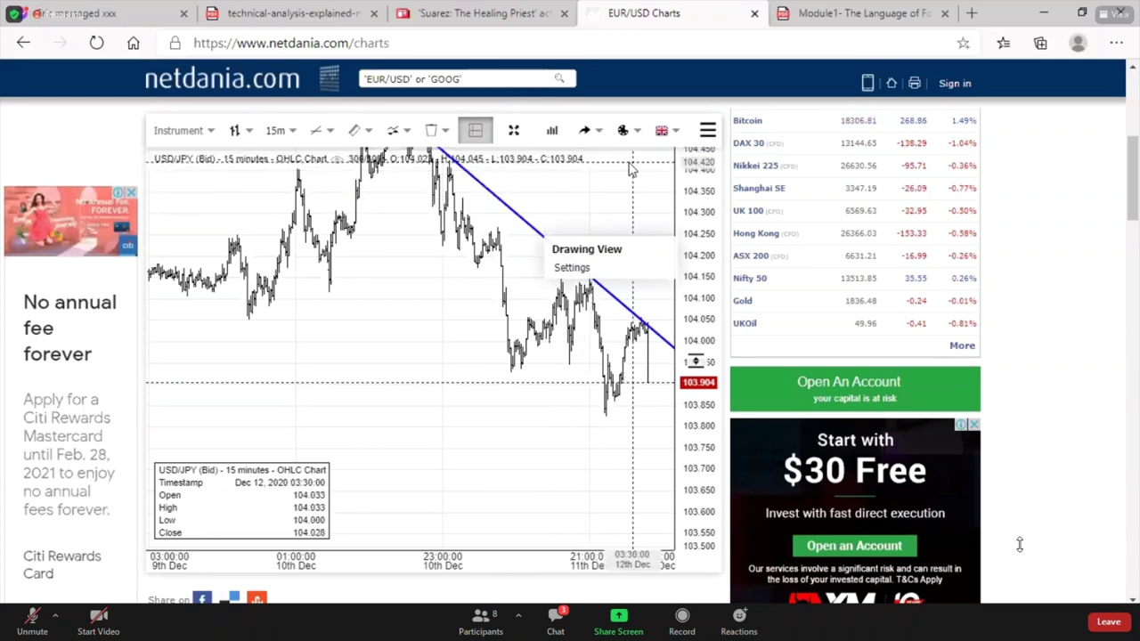
Switch to the Module1 Language of Forex PDF and look over the ranging market and trading sentence slides
left_click(828, 15)
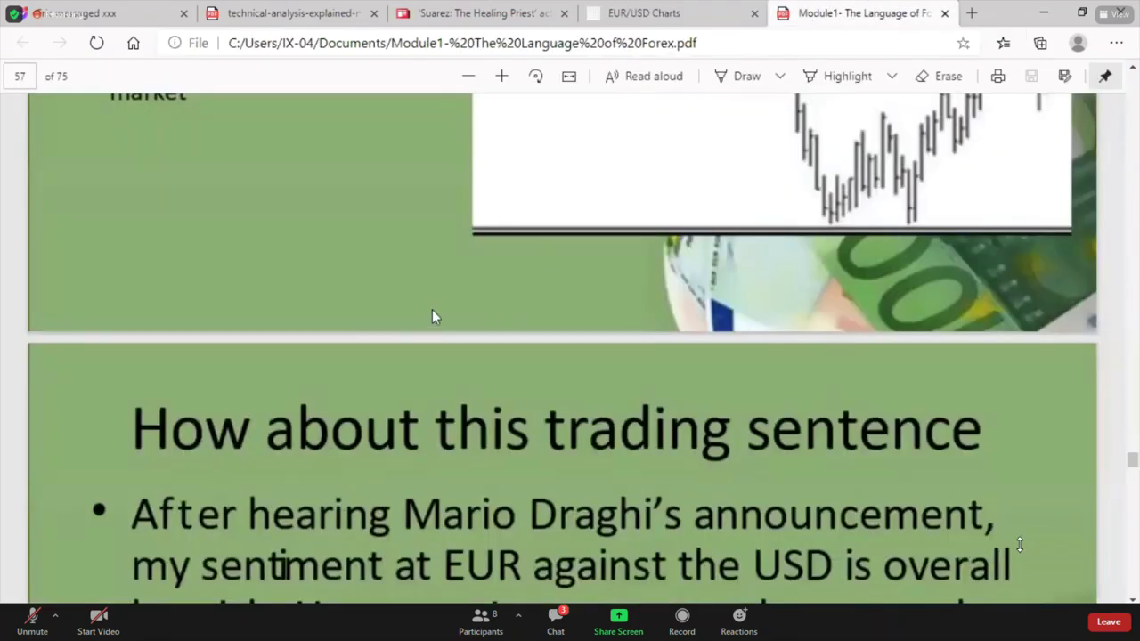
scroll(439, 313, "up", 2)
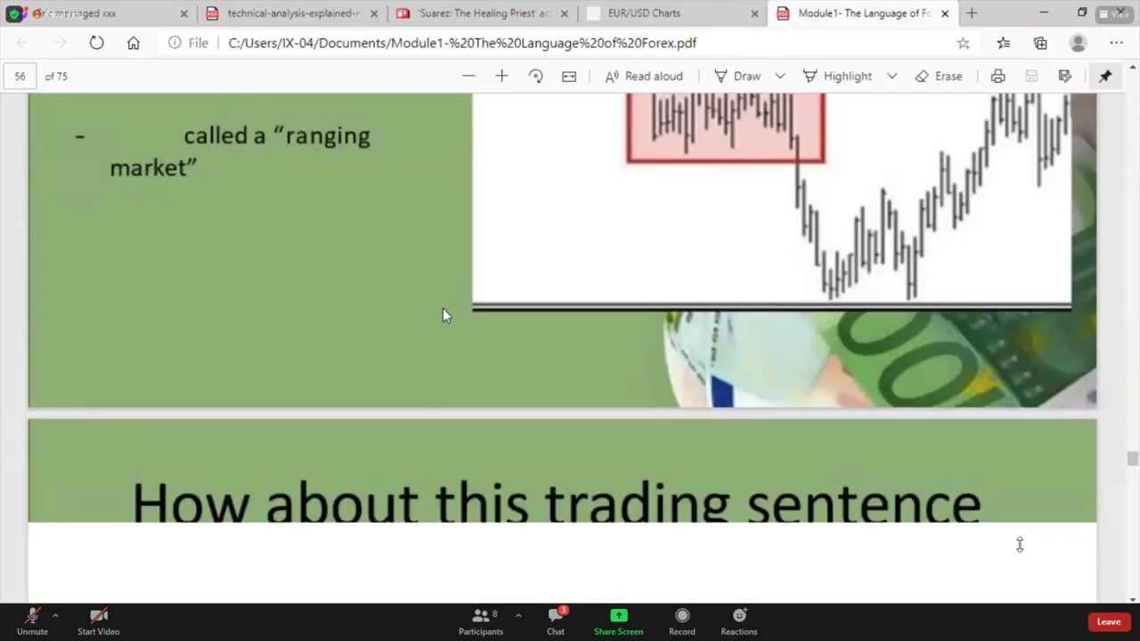
scroll(445, 315, "down", 5)
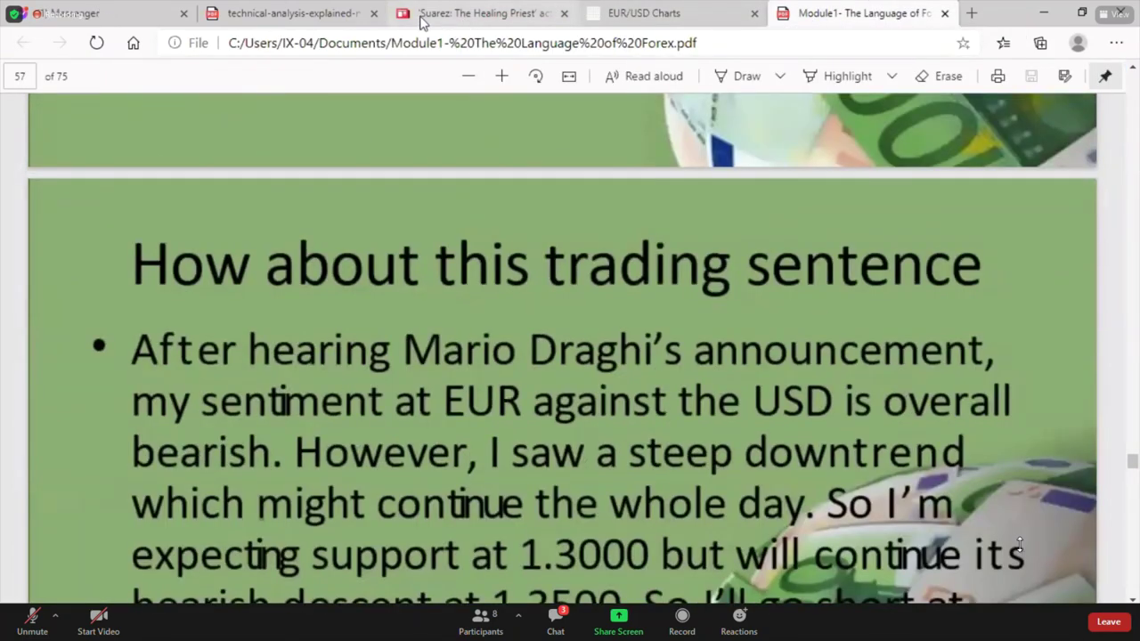
Switch to the technical-analysis-explained PDF and go past the Intermediate trend section to The Market Cycle Model on page 19
left_click(292, 27)
scroll(605, 350, "down", 10)
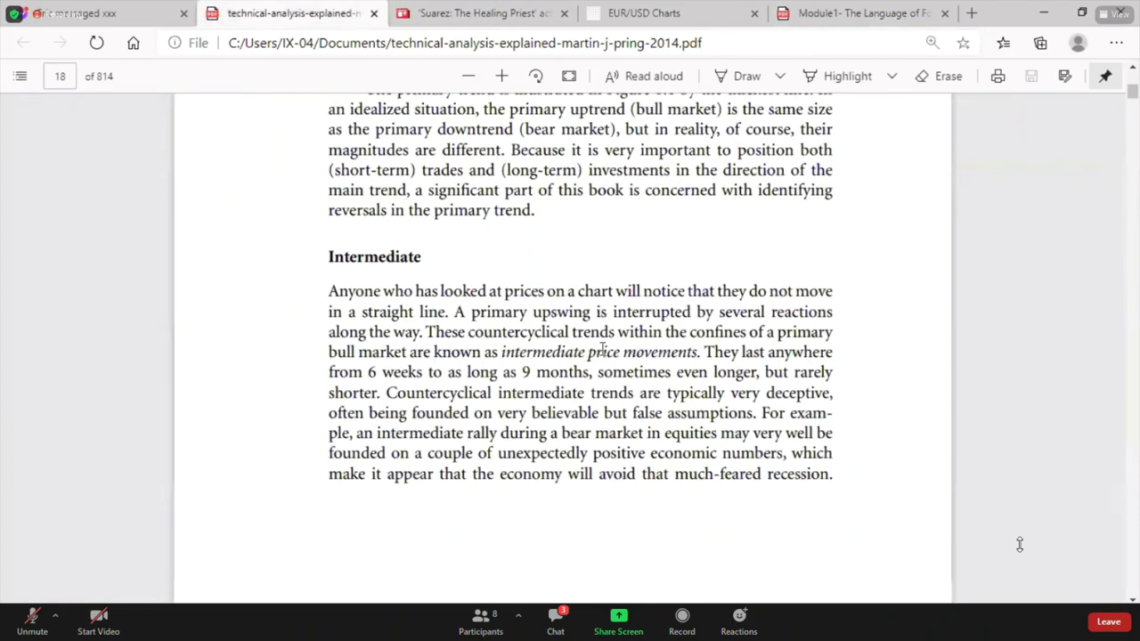
scroll(601, 357, "down", 7)
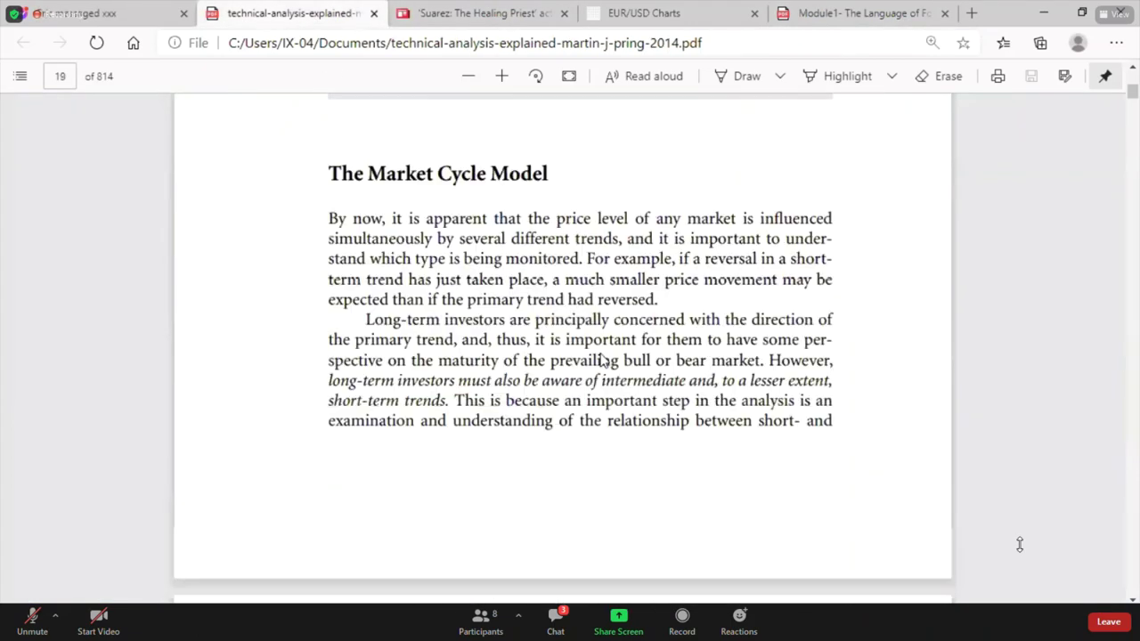
Go past the Two Supplementary Trends and The Secular Trend sections to Peak-and-Trough Progression on page 22
scroll(601, 359, "down", 15)
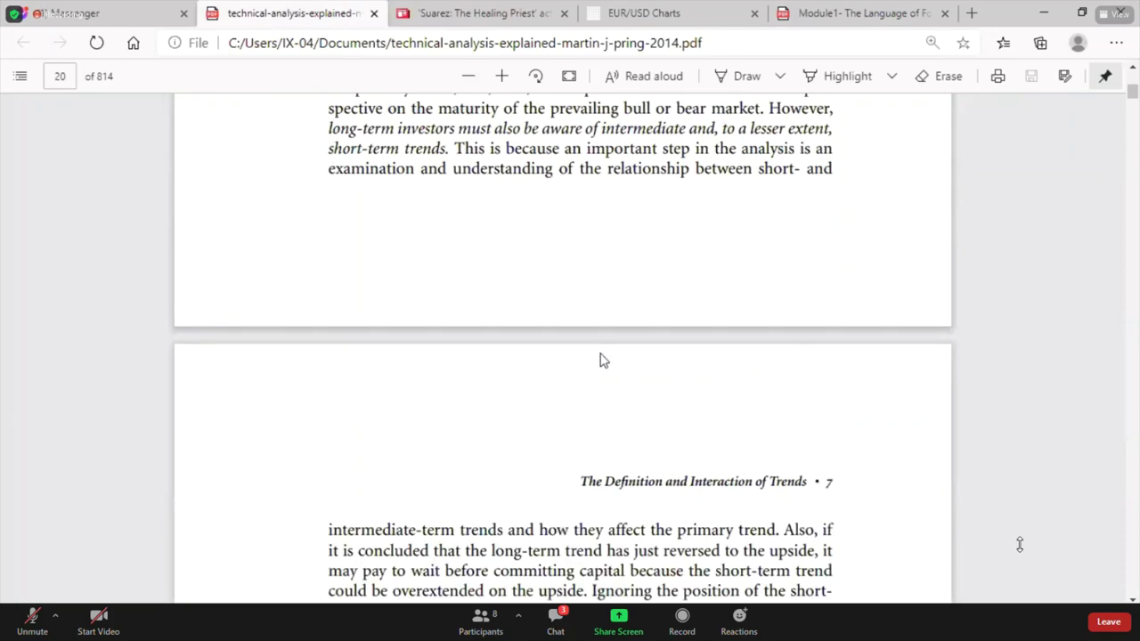
scroll(601, 360, "down", 18)
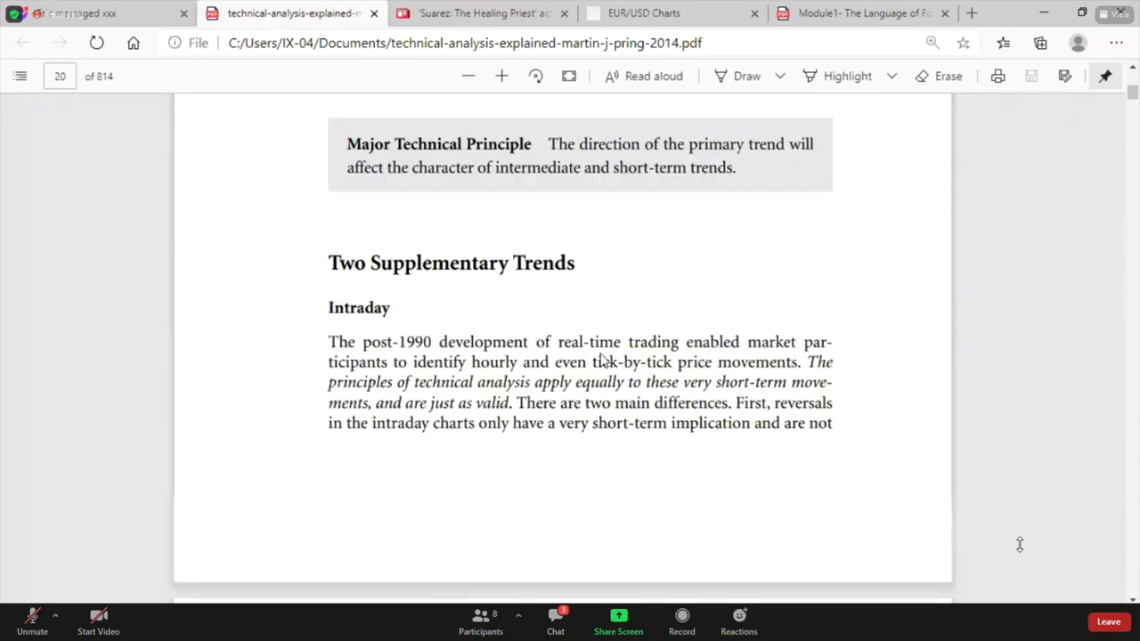
scroll(601, 360, "down", 6)
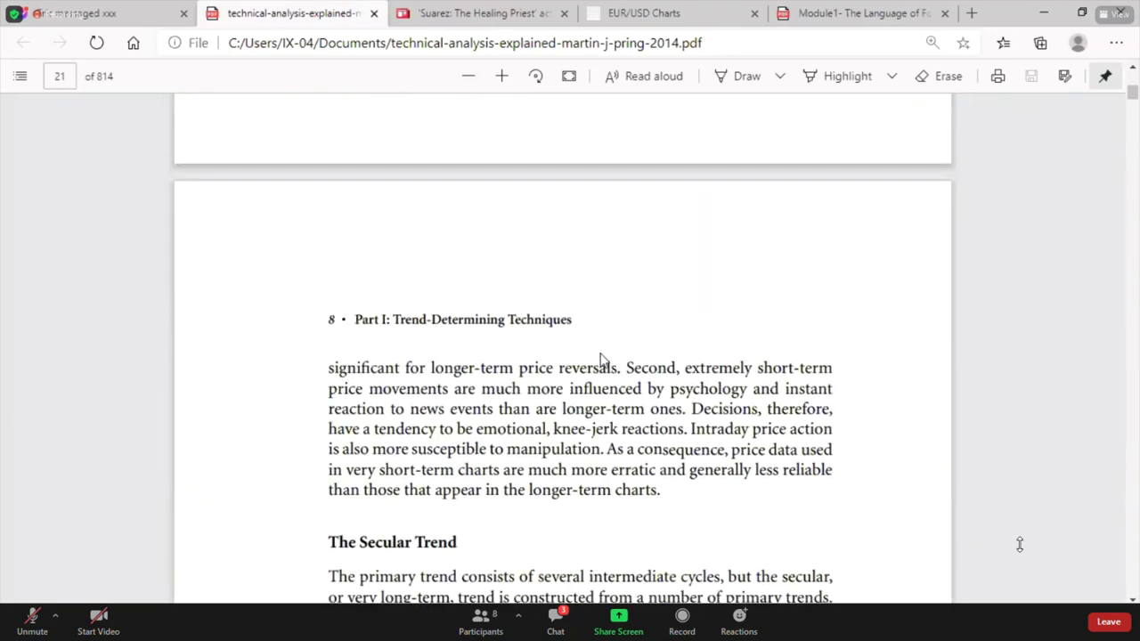
scroll(601, 358, "down", 18)
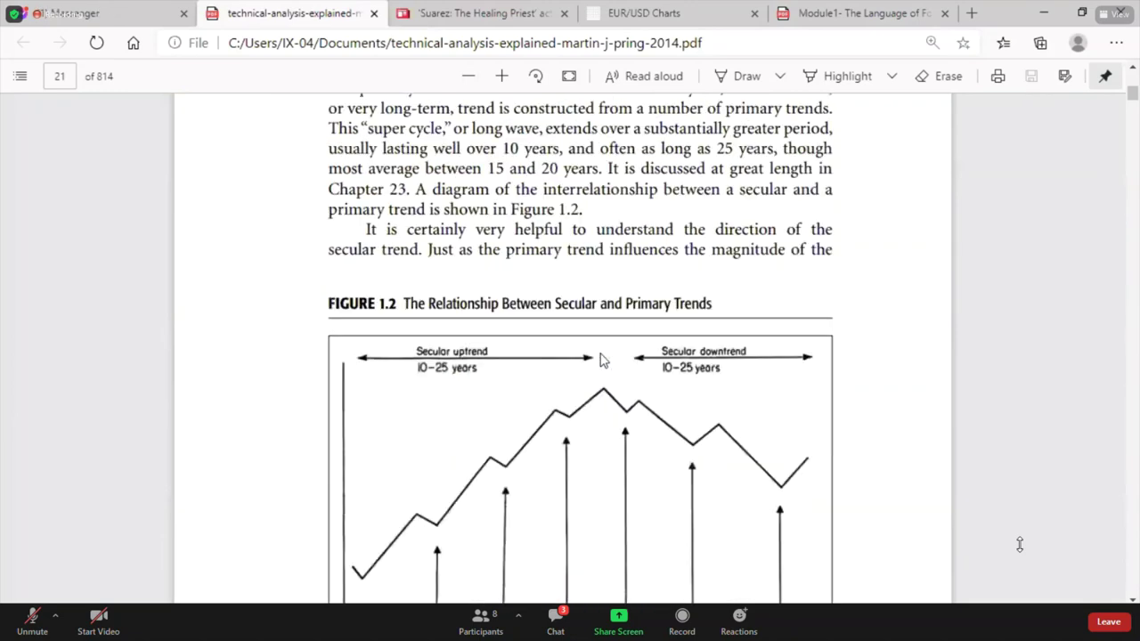
scroll(601, 359, "down", 7)
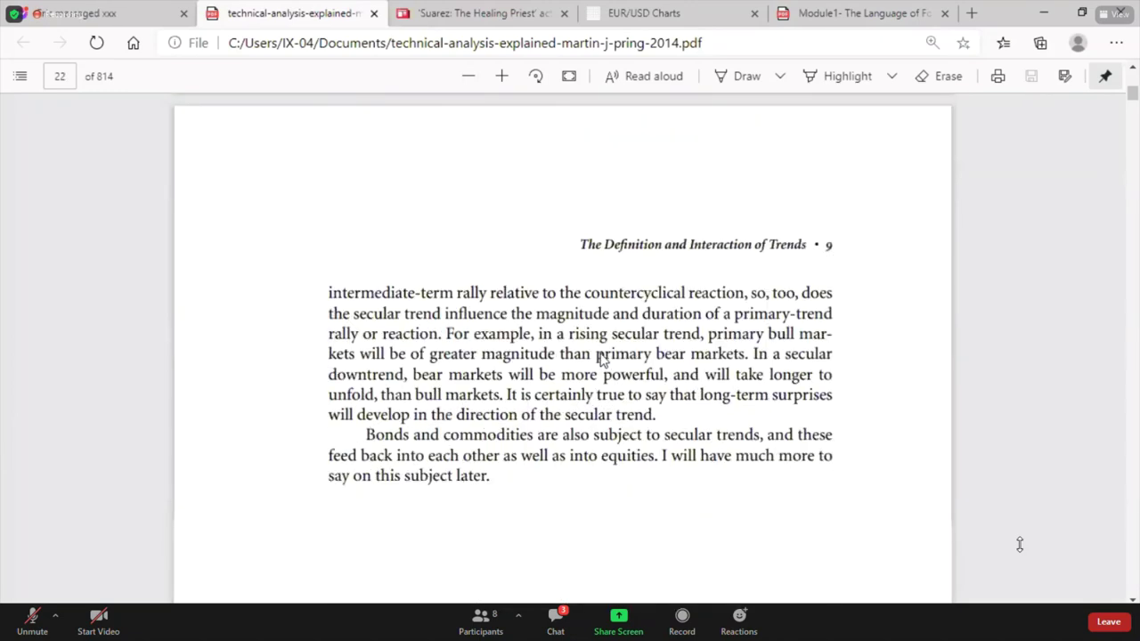
scroll(647, 392, "down", 7)
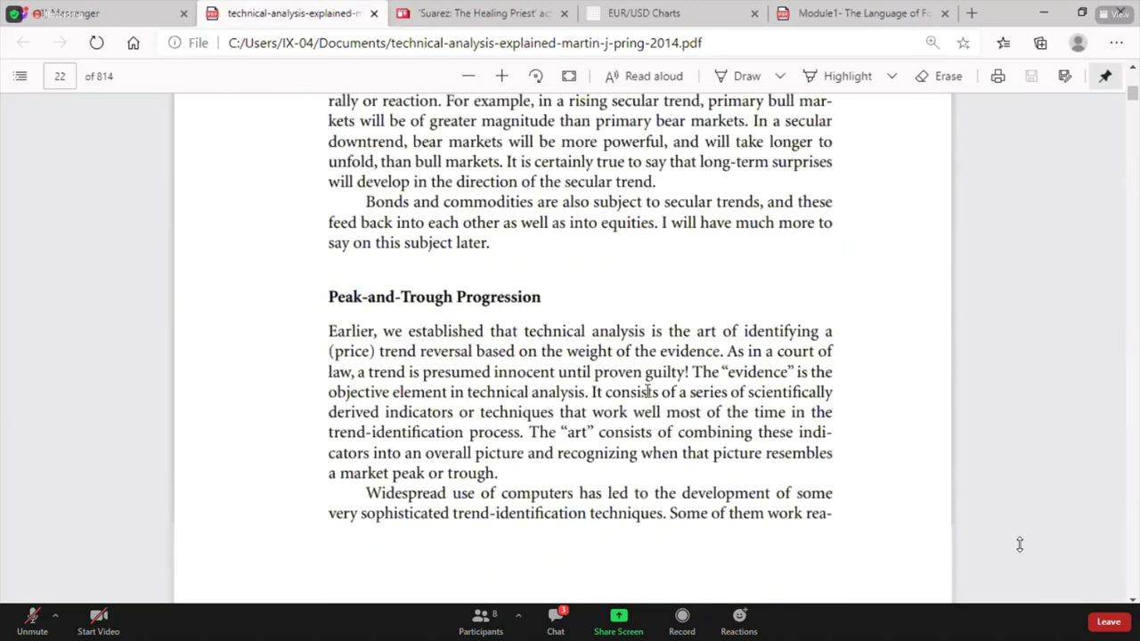
Read the Peak-and-Trough Progression section on page 22, including the Major Technical Principle note below its opening paragraphs
scroll(647, 392, "up", 6)
scroll(648, 390, "up", 3)
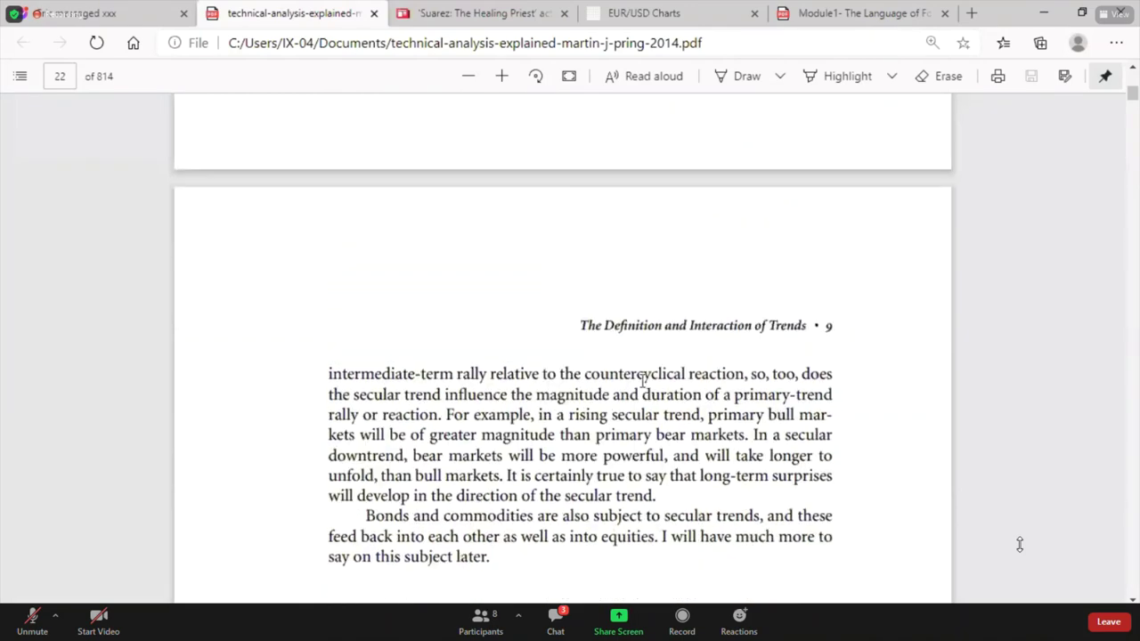
scroll(624, 356, "down", 5)
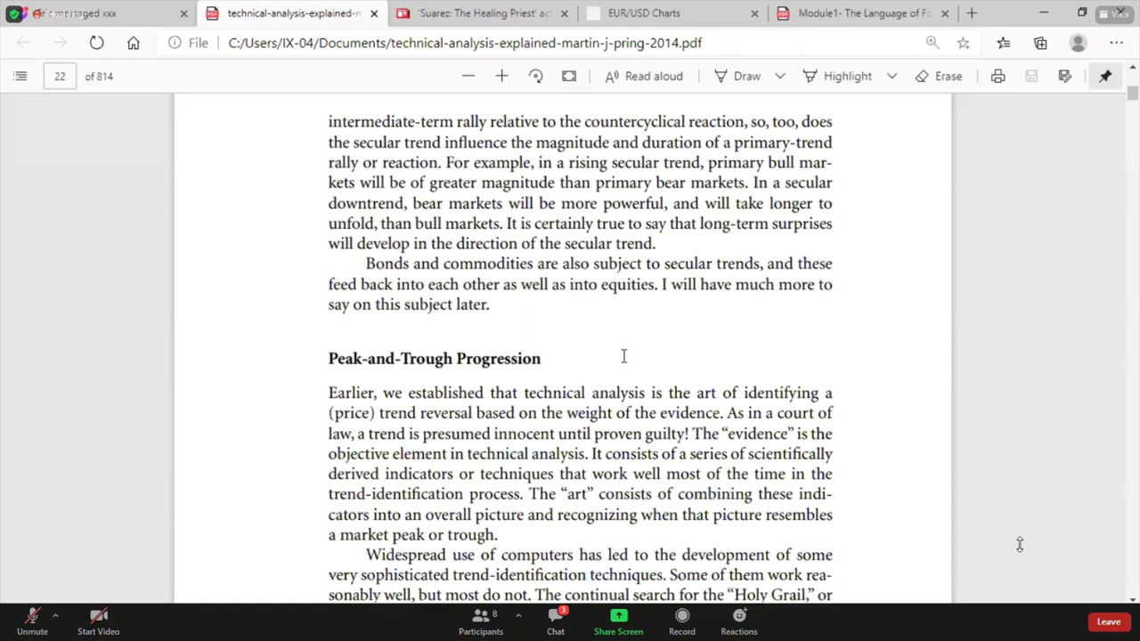
scroll(624, 357, "down", 3)
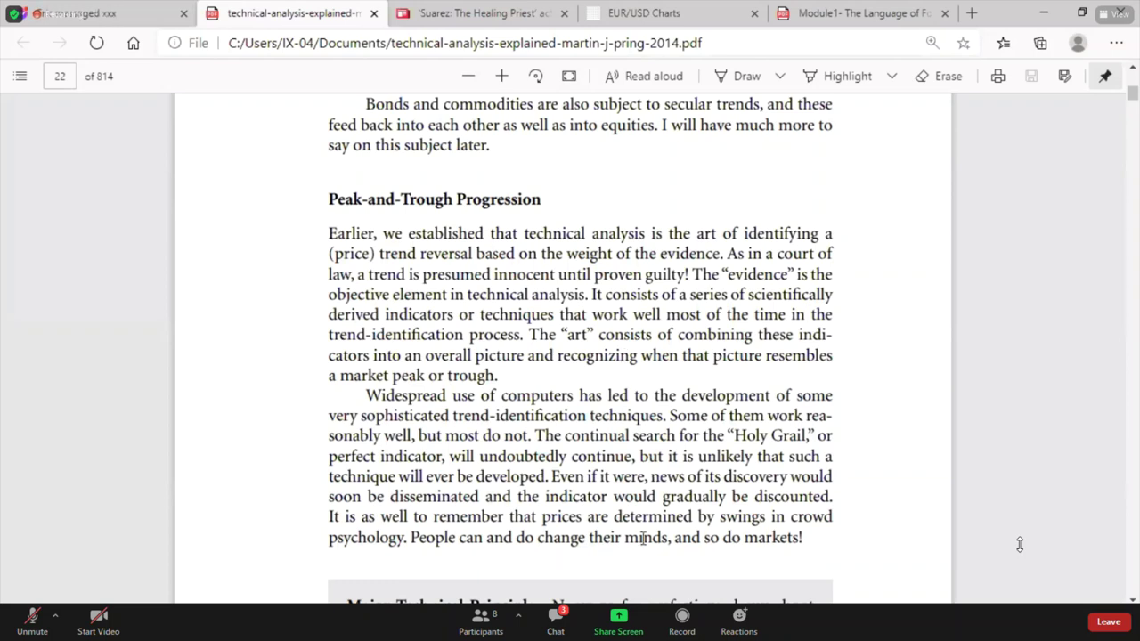
scroll(642, 538, "down", 1)
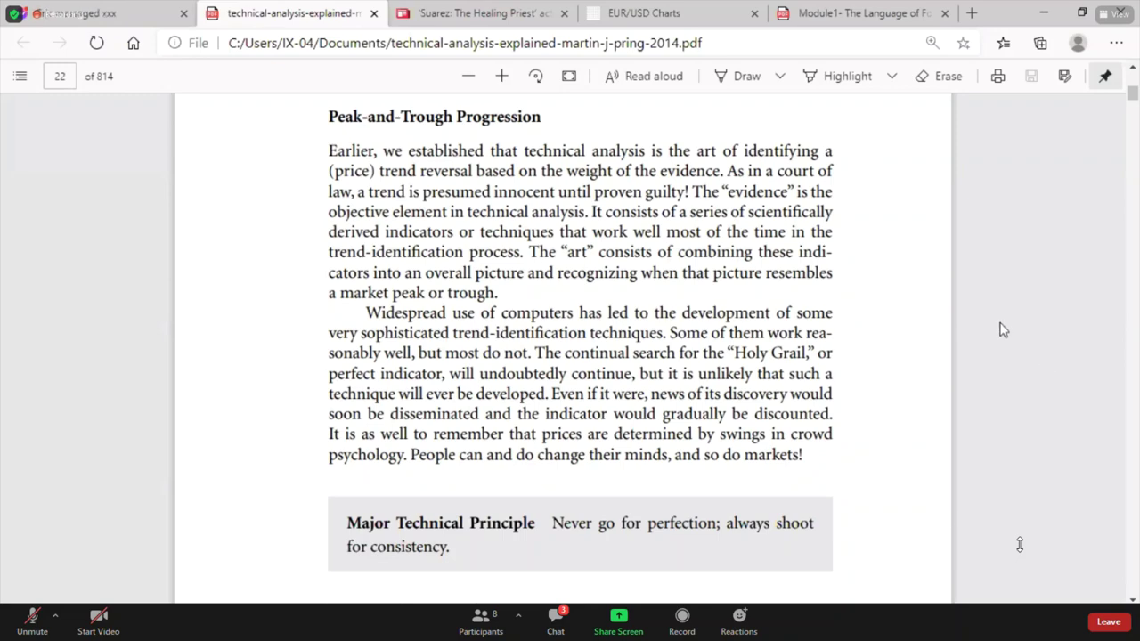
scroll(958, 348, "up", 3)
scroll(959, 348, "down", 3)
scroll(962, 270, "down", 2)
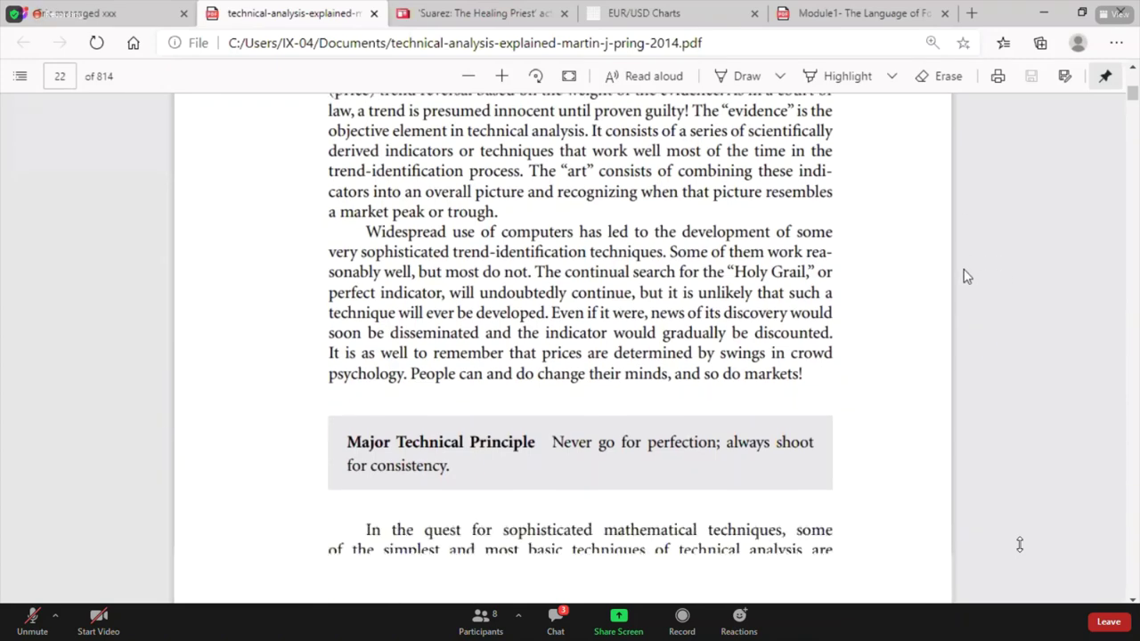
Select the phrase "weight of the evidence" in the opening sentence, then the Peak-and-Trough Progression heading, to point them out
scroll(962, 268, "up", 3)
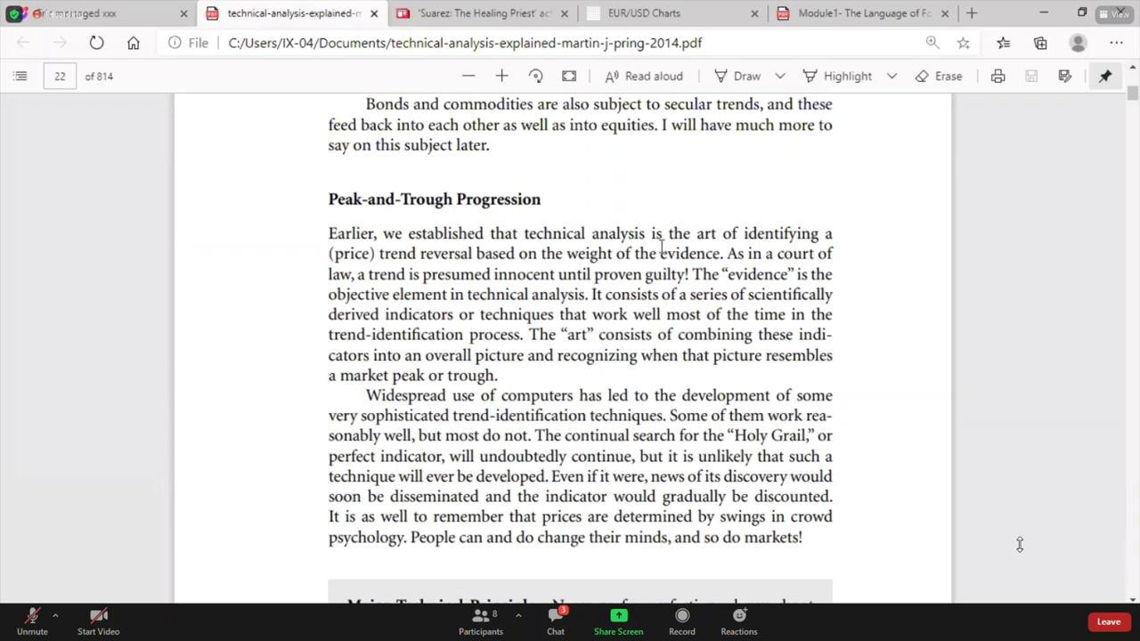
left_click_drag(564, 253, 722, 255)
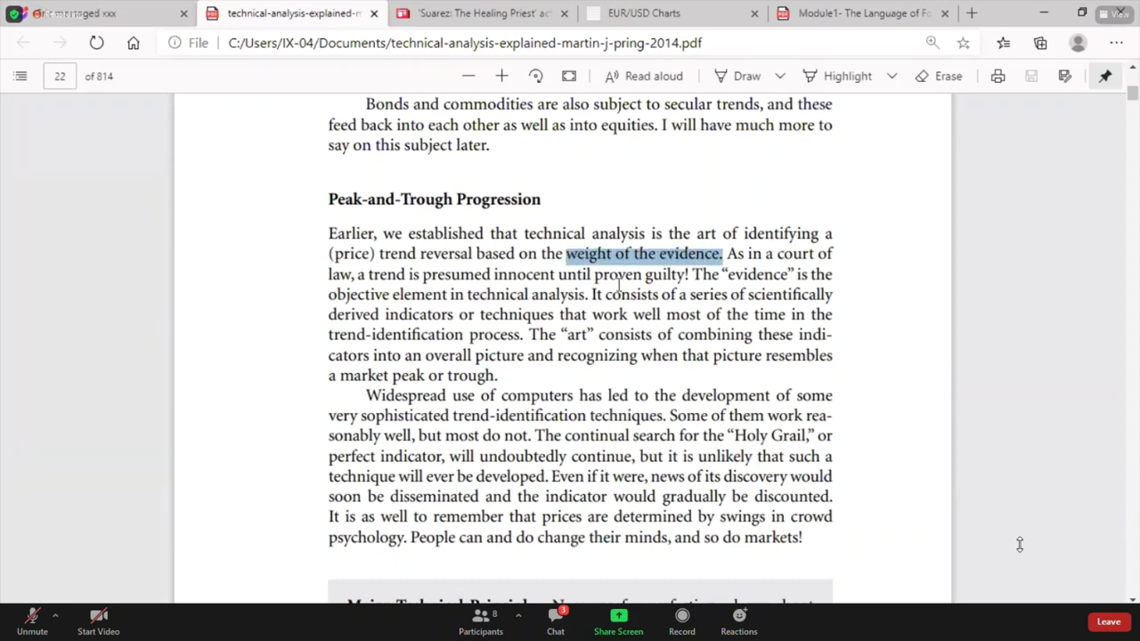
left_click_drag(327, 200, 548, 199)
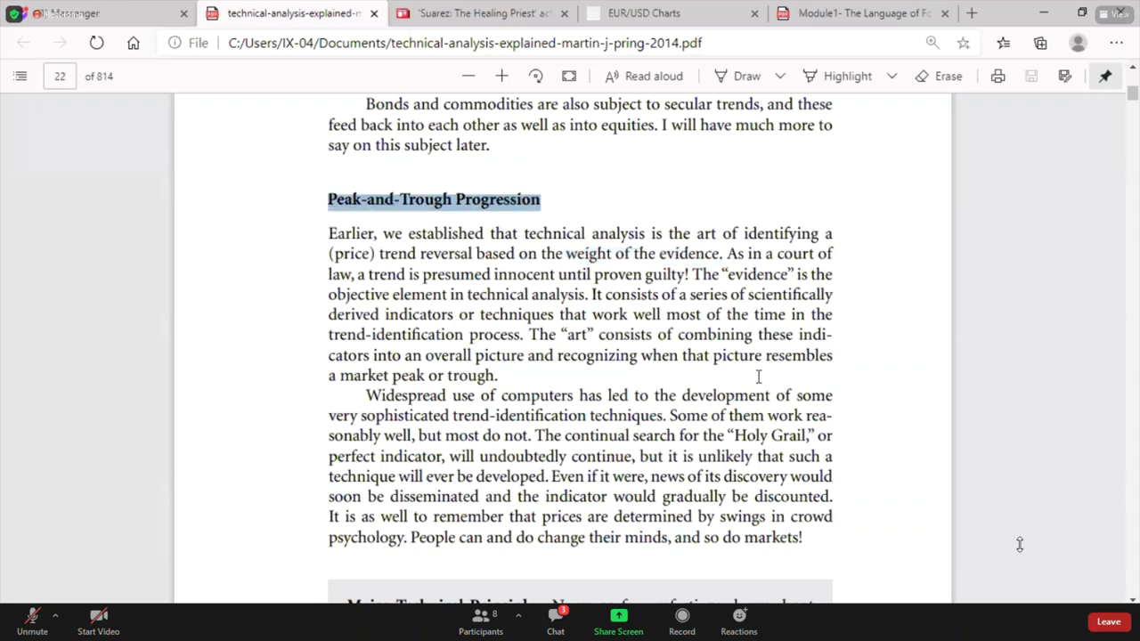
Look over the peak-and-trough charts and reversal figures on pages 23 to 25, through to What Constitutes a Legitimate Peak and Trough? on page 26
scroll(845, 433, "down", 5)
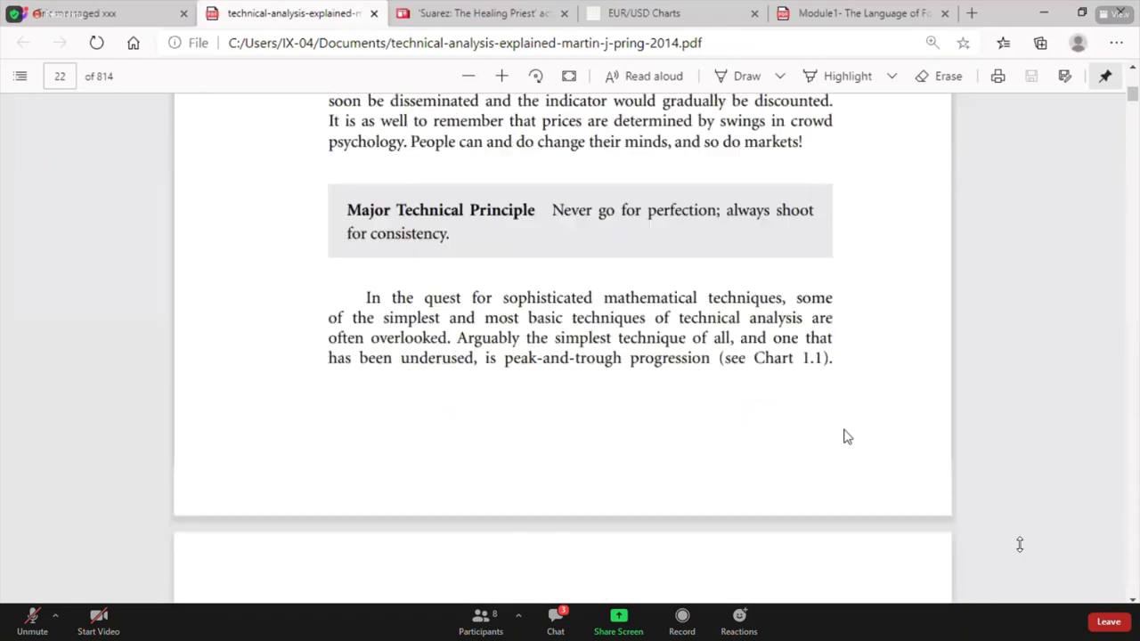
scroll(847, 436, "down", 7)
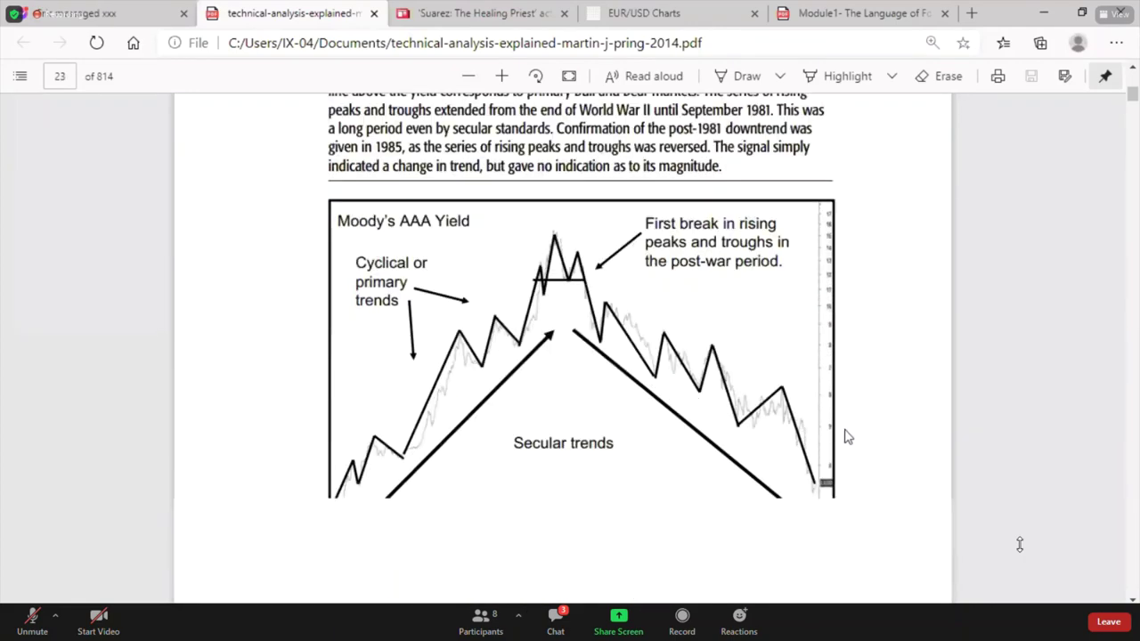
scroll(847, 436, "down", 12)
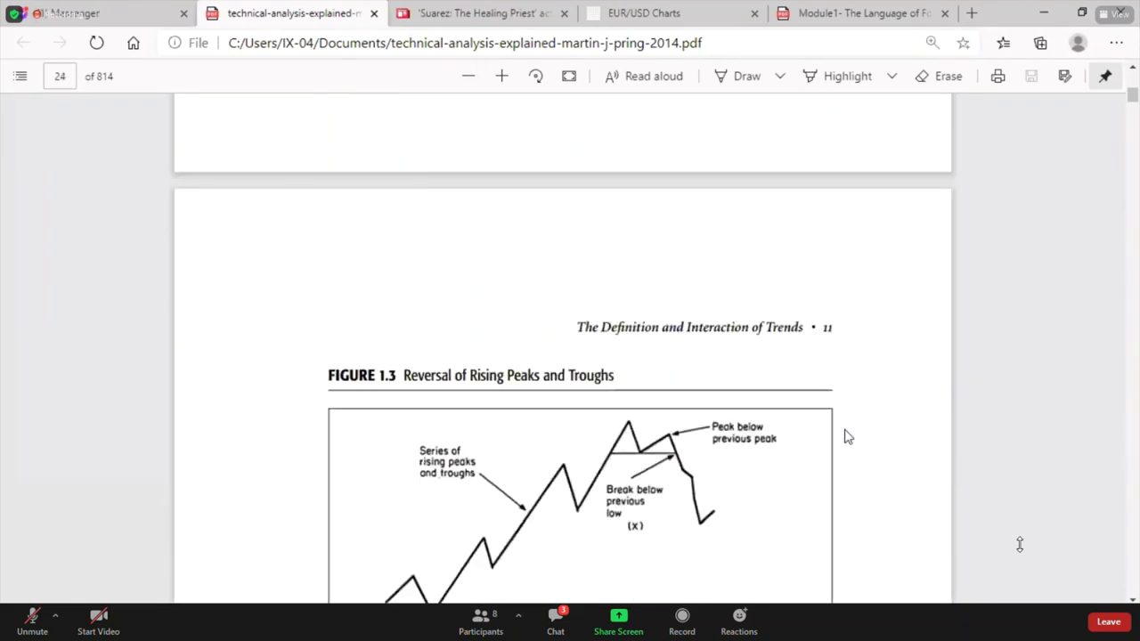
scroll(847, 436, "down", 12)
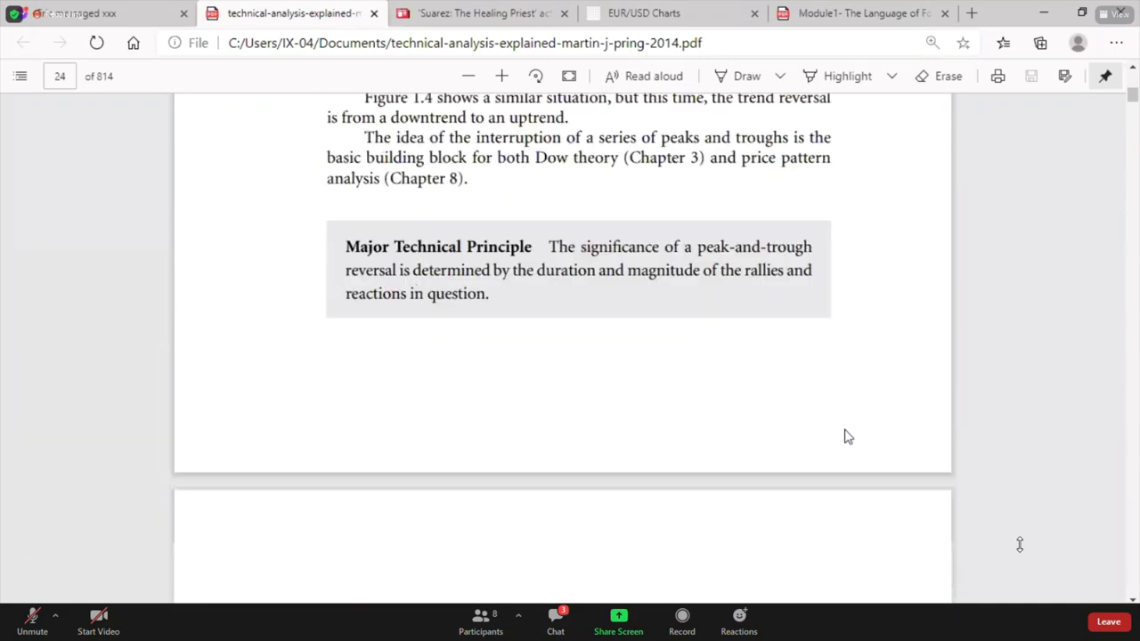
scroll(847, 436, "down", 12)
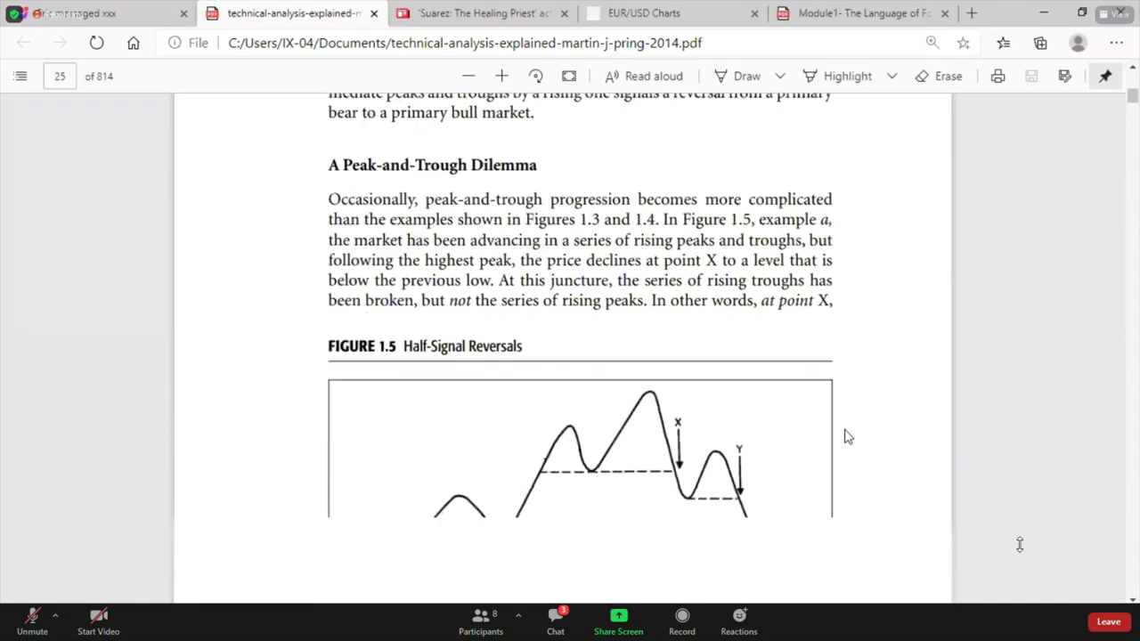
scroll(847, 436, "down", 2)
scroll(847, 436, "up", 10)
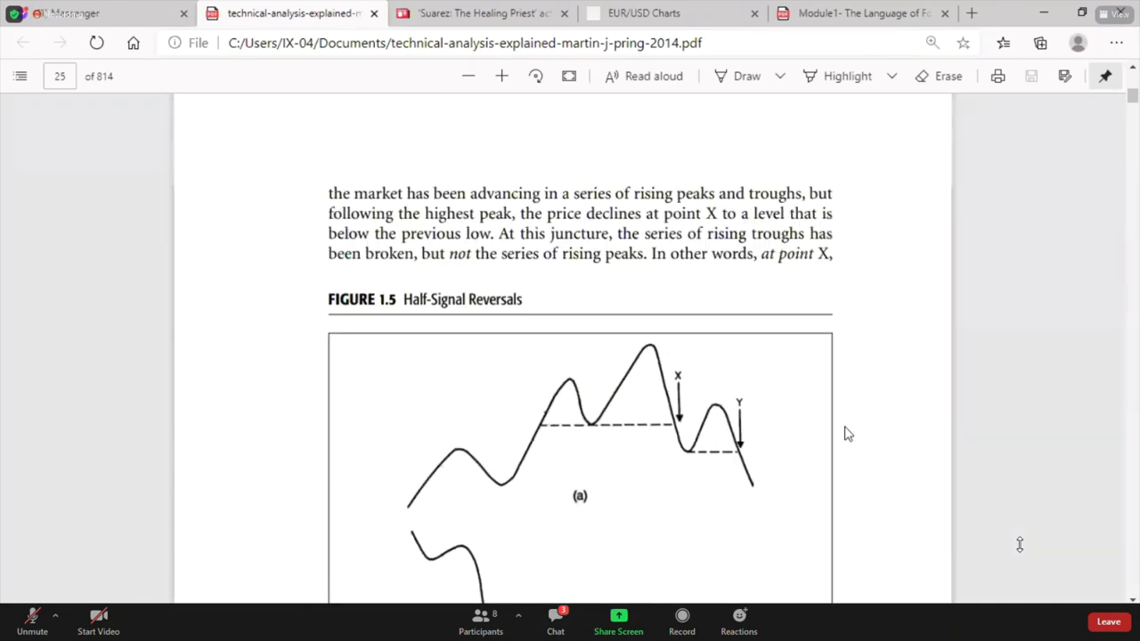
scroll(845, 423, "down", 20)
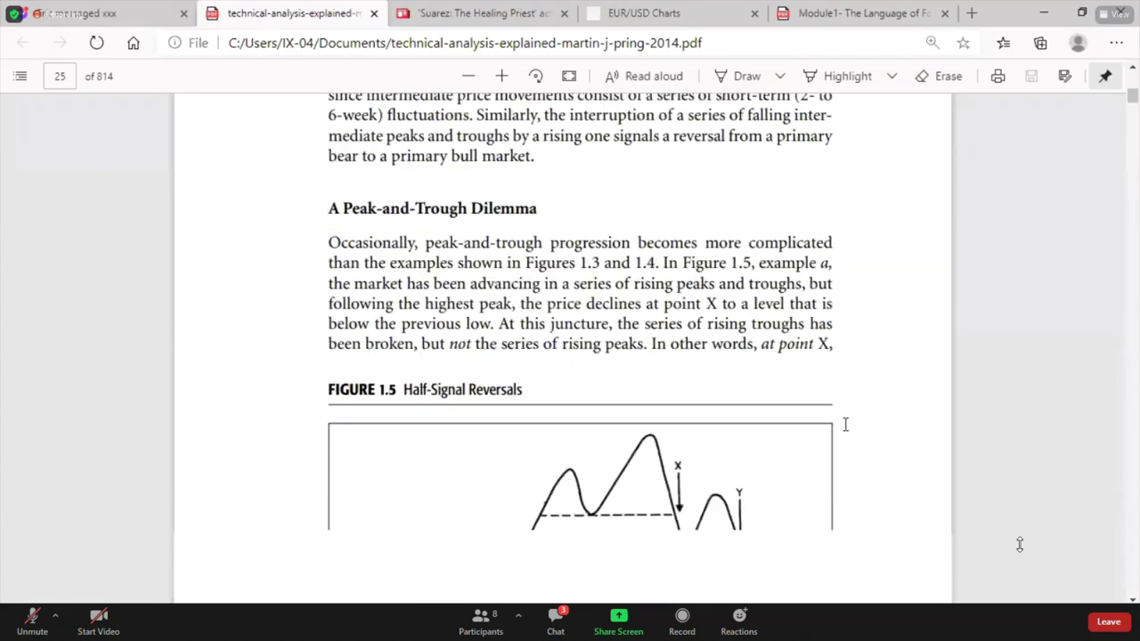
scroll(845, 424, "down", 20)
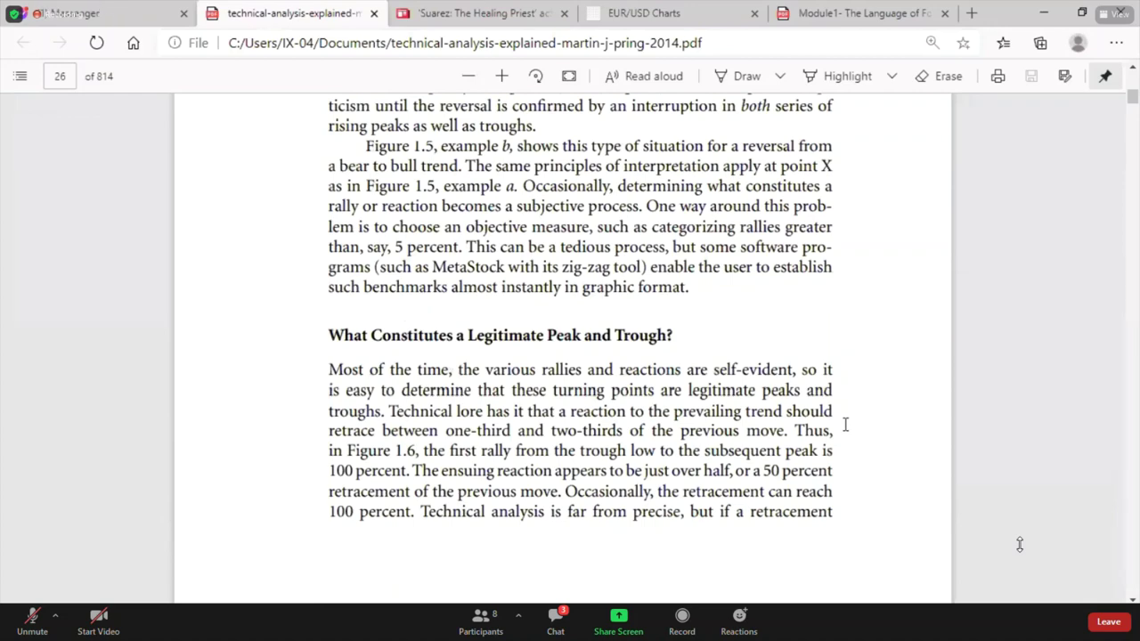
scroll(845, 424, "down", 2)
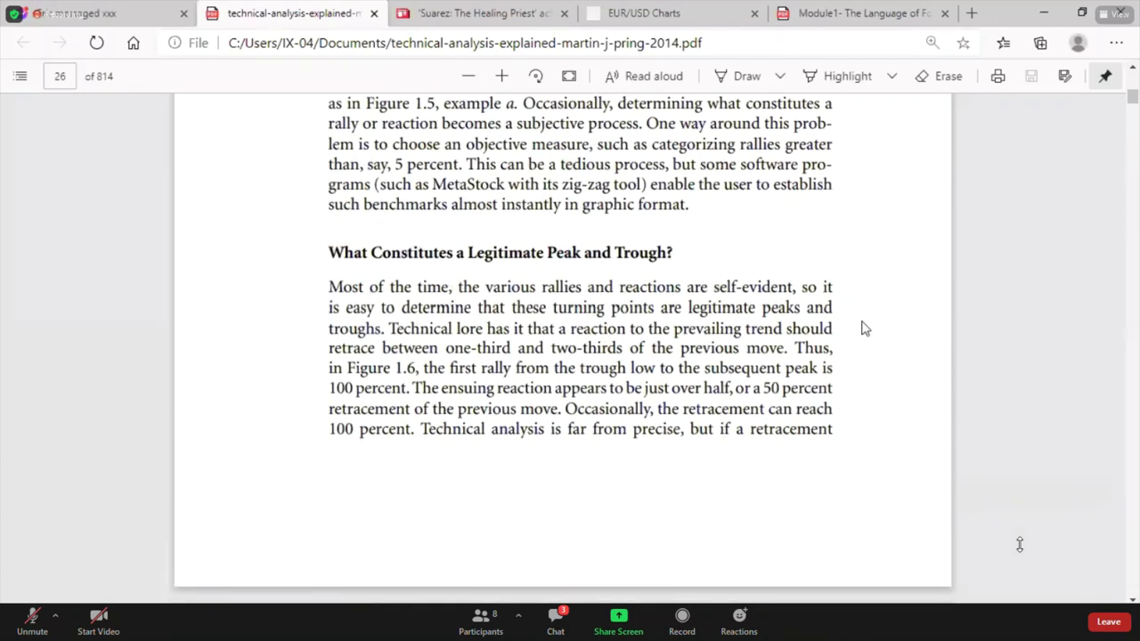